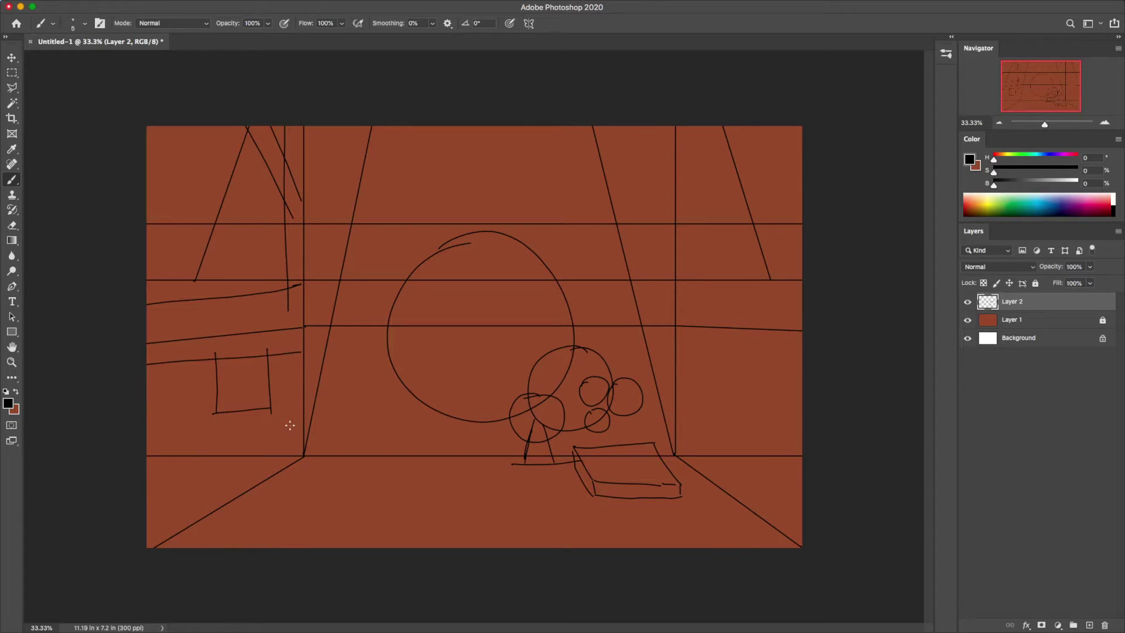
Redraw the floor edge with straighter lines and sketch slanted beams on both sides.
{"action": "key", "text": "ctrl+z"}
{"action": "left_click_drag", "start_coordinate": [330, 495], "coordinate": [499, 496]}
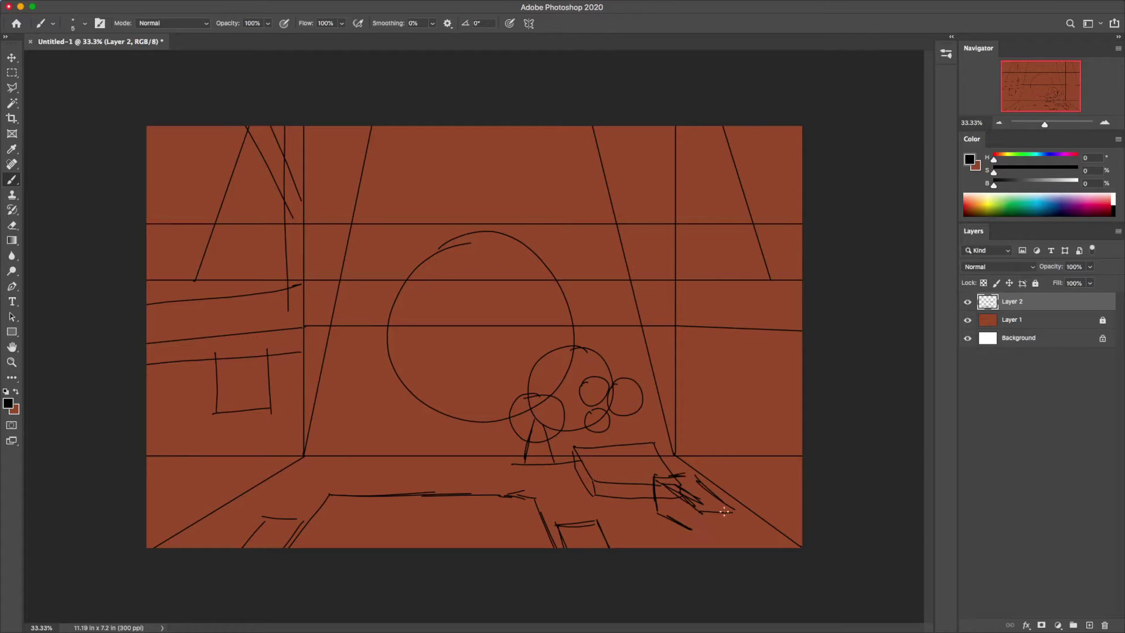
{"action": "left_click_drag", "start_coordinate": [624, 130], "coordinate": [681, 384]}
{"action": "left_click_drag", "start_coordinate": [339, 152], "coordinate": [304, 358]}
{"action": "left_click_drag", "start_coordinate": [346, 173], "coordinate": [300, 374]}
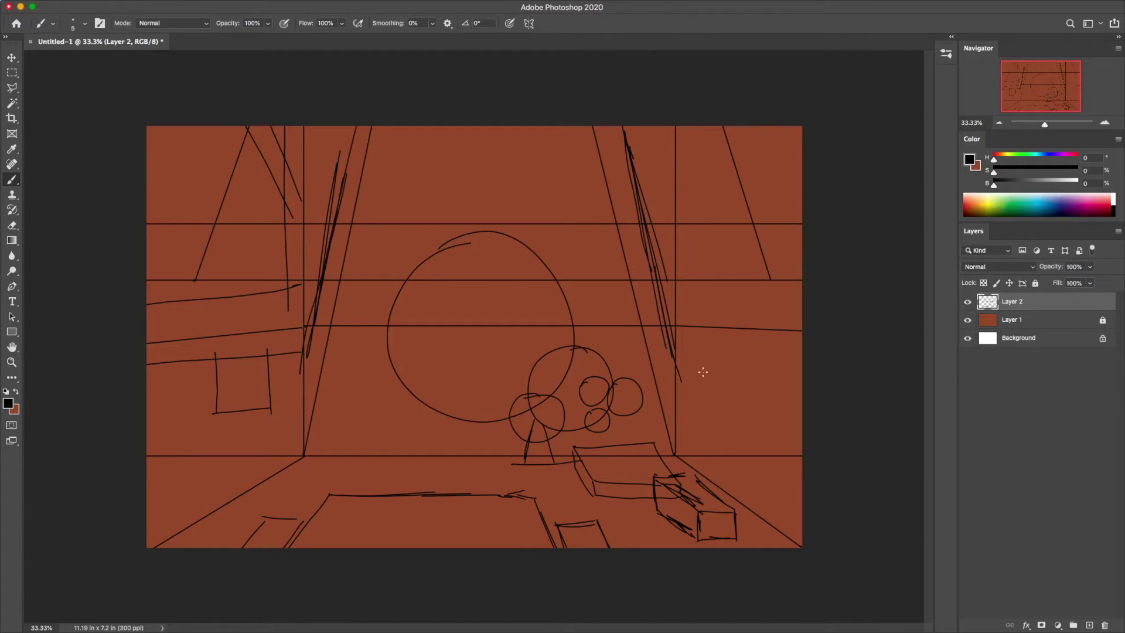
Sketch three arched windows and a crossbeam with rope wraps, a hook and a knot.
{"action": "left_click_drag", "start_coordinate": [421, 208], "coordinate": [516, 226]}
{"action": "left_click_drag", "start_coordinate": [429, 221], "coordinate": [529, 223]}
{"action": "left_click_drag", "start_coordinate": [543, 218], "coordinate": [608, 191]}
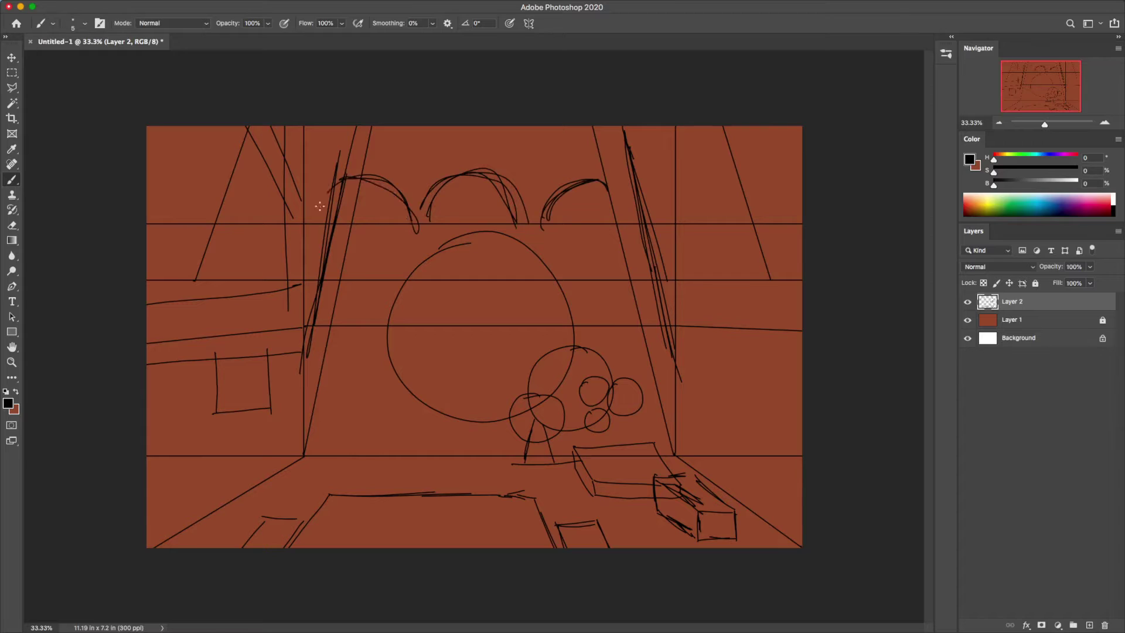
{"action": "left_click_drag", "start_coordinate": [320, 287], "coordinate": [661, 290]}
{"action": "left_click_drag", "start_coordinate": [303, 323], "coordinate": [661, 326]}
{"action": "left_click_drag", "start_coordinate": [353, 328], "coordinate": [424, 327]}
{"action": "left_click_drag", "start_coordinate": [375, 287], "coordinate": [405, 322]}
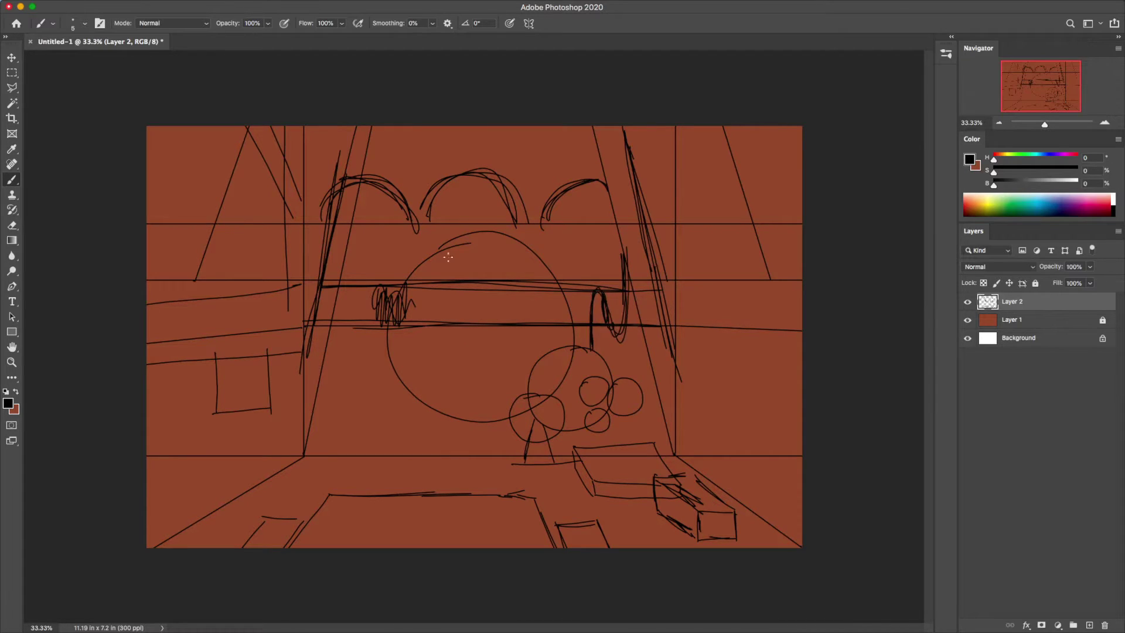
{"action": "left_click_drag", "start_coordinate": [479, 314], "coordinate": [483, 322]}
Sketch the tripod, gear circles, barrels and a tall left arch, then fade the sketch to 29%.
{"action": "left_click_drag", "start_coordinate": [477, 331], "coordinate": [452, 450]}
{"action": "left_click_drag", "start_coordinate": [489, 333], "coordinate": [506, 464]}
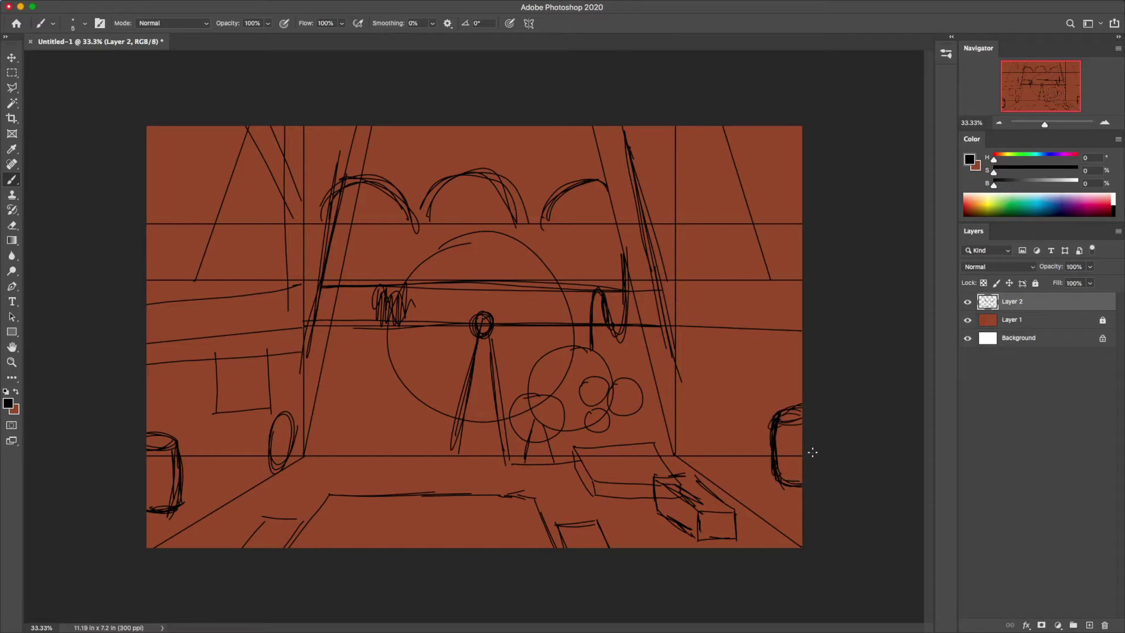
{"action": "left_click_drag", "start_coordinate": [572, 347], "coordinate": [592, 422]}
{"action": "left_click_drag", "start_coordinate": [536, 391], "coordinate": [560, 472]}
{"action": "left_click_drag", "start_coordinate": [595, 382], "coordinate": [589, 410]}
{"action": "mouse_move", "coordinate": [630, 380]}
{"action": "left_mouse_down"}
{"action": "mouse_move", "coordinate": [610, 429]}
{"action": "mouse_move", "coordinate": [637, 451]}
{"action": "left_mouse_up"}
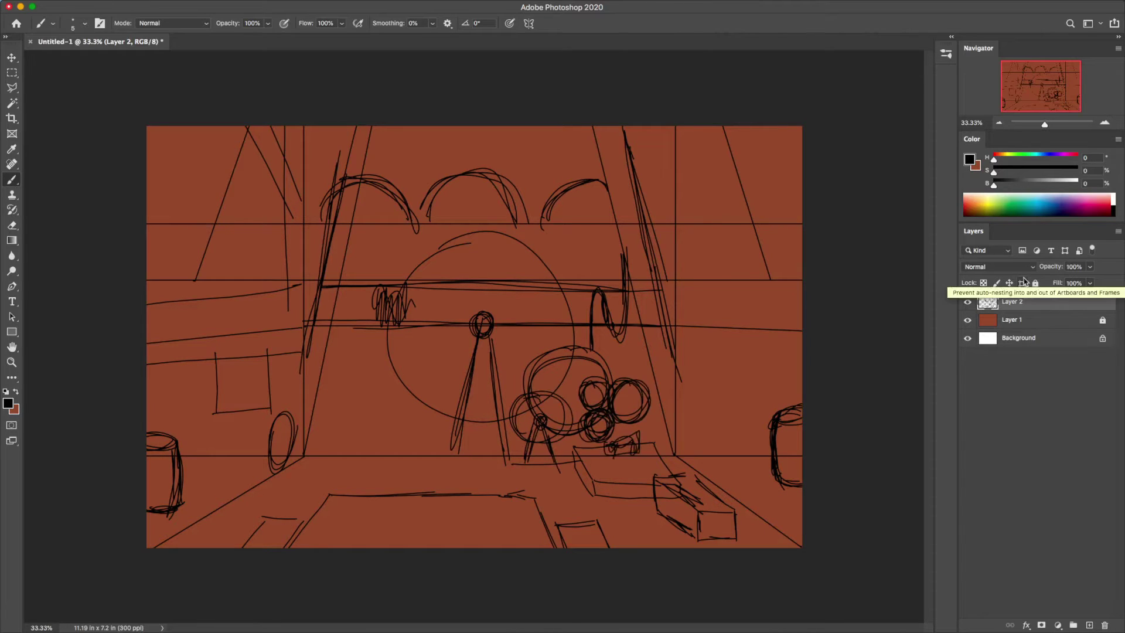
{"action": "left_click_drag", "start_coordinate": [191, 205], "coordinate": [168, 275]}
{"action": "left_click_drag", "start_coordinate": [149, 281], "coordinate": [177, 144]}
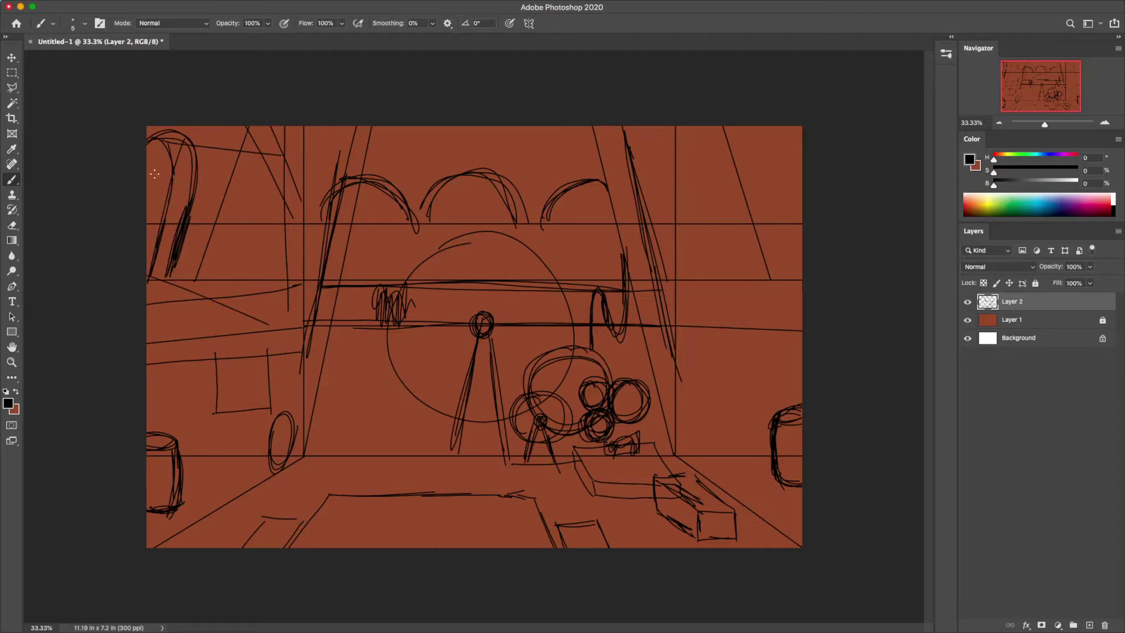
{"action": "left_click_drag", "start_coordinate": [1090, 271], "coordinate": [1053, 286]}
On a new layer below the sketch, paint brown pillars, posts and side crossbeams.
{"action": "key", "text": "ctrl+slash"}
{"action": "key", "text": "ctrl+shift+alt+n"}
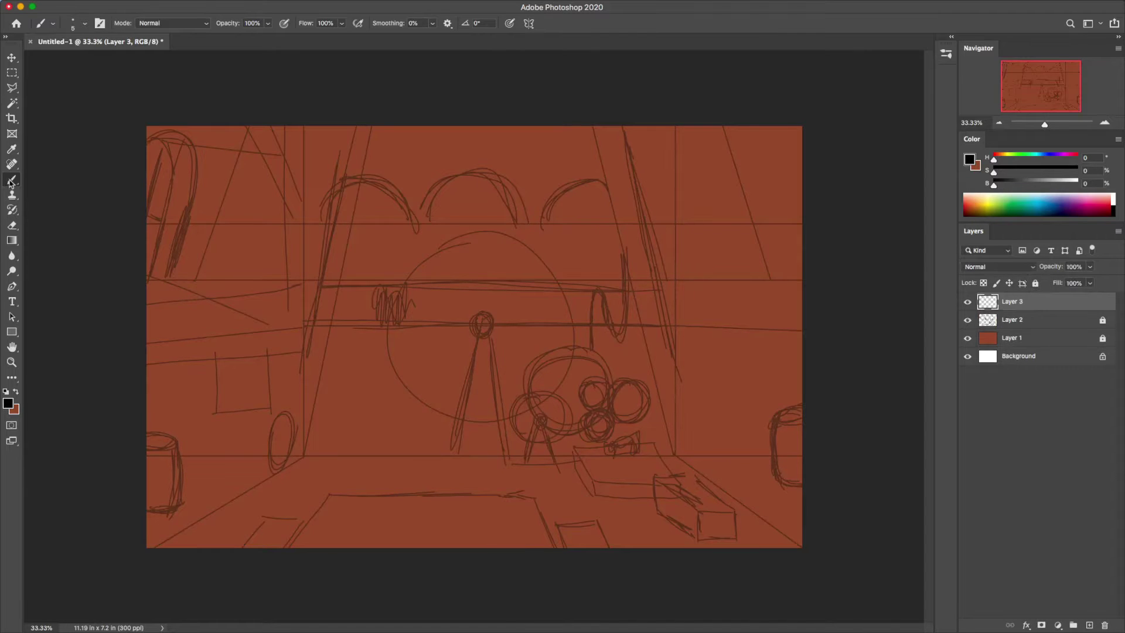
{"action": "left_click_drag", "start_coordinate": [1012, 301], "coordinate": [1012, 325]}
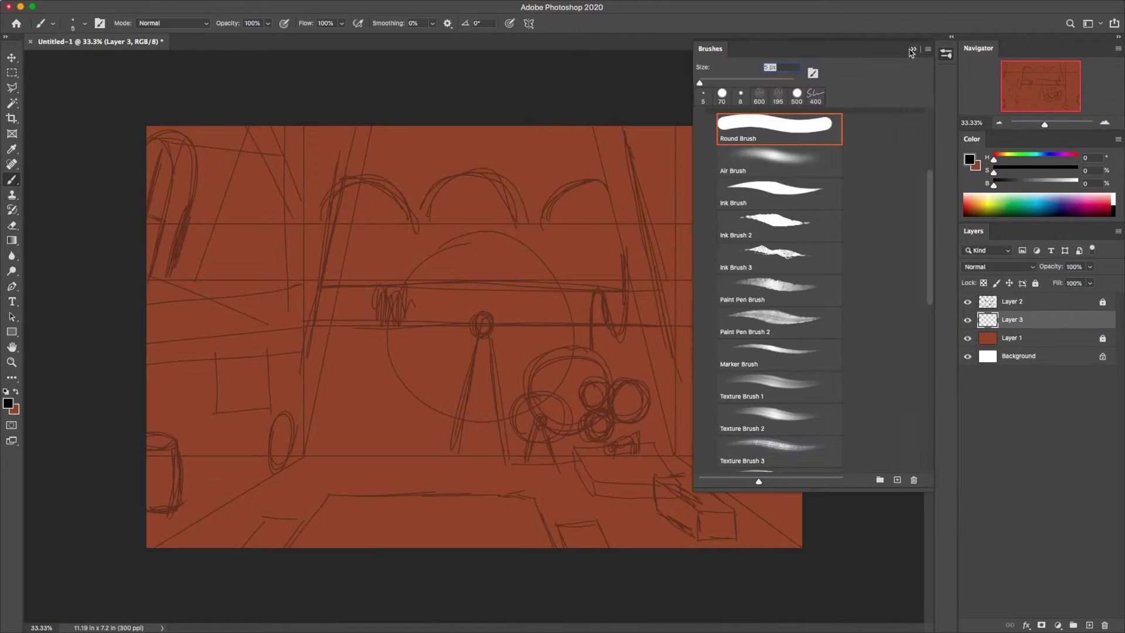
{"action": "left_click", "coordinate": [970, 159]}
{"action": "left_click", "coordinate": [930, 113]}
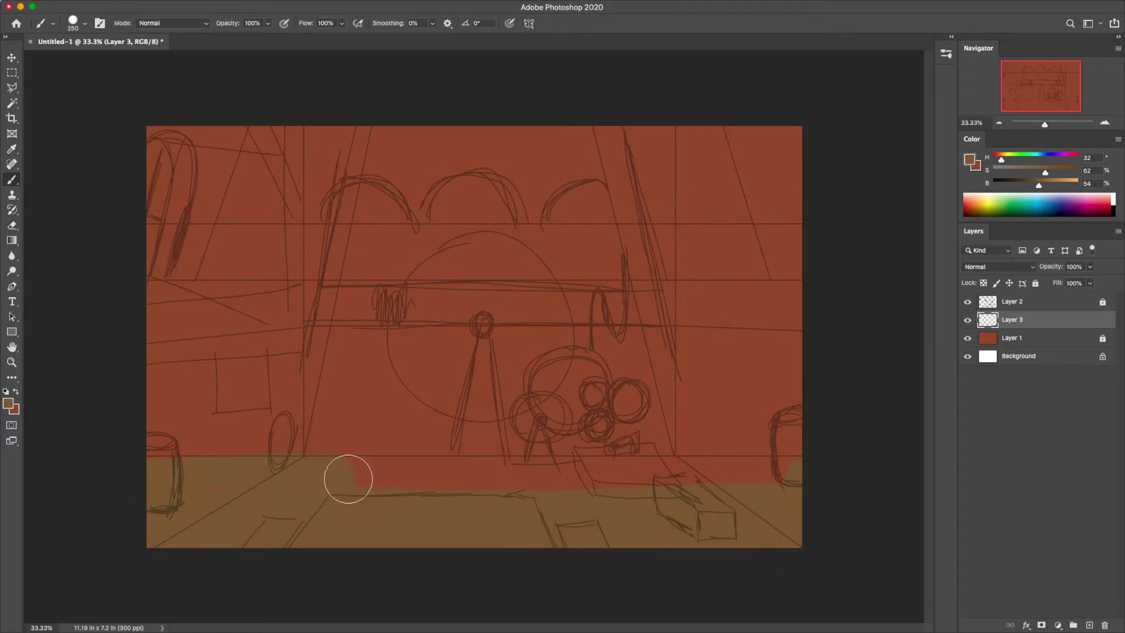
{"action": "left_click_drag", "start_coordinate": [367, 130], "coordinate": [287, 469]}
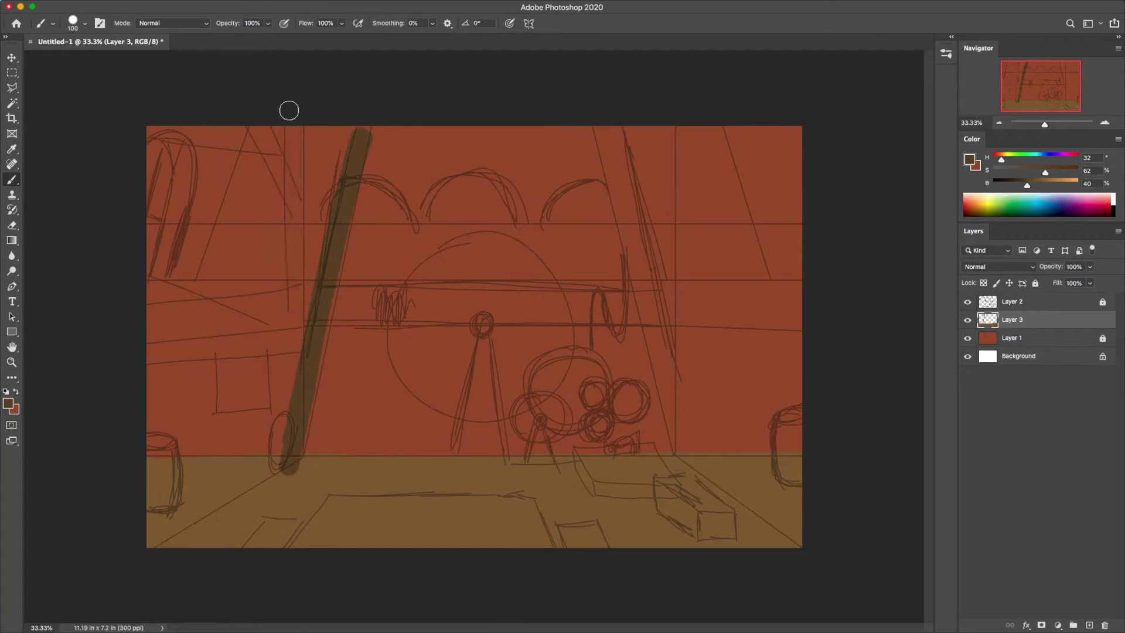
{"action": "left_click_drag", "start_coordinate": [291, 117], "coordinate": [296, 378]}
{"action": "left_click_drag", "start_coordinate": [598, 120], "coordinate": [671, 417]}
{"action": "left_click_drag", "start_coordinate": [675, 115], "coordinate": [675, 451]}
{"action": "left_click_drag", "start_coordinate": [152, 293], "coordinate": [275, 303]}
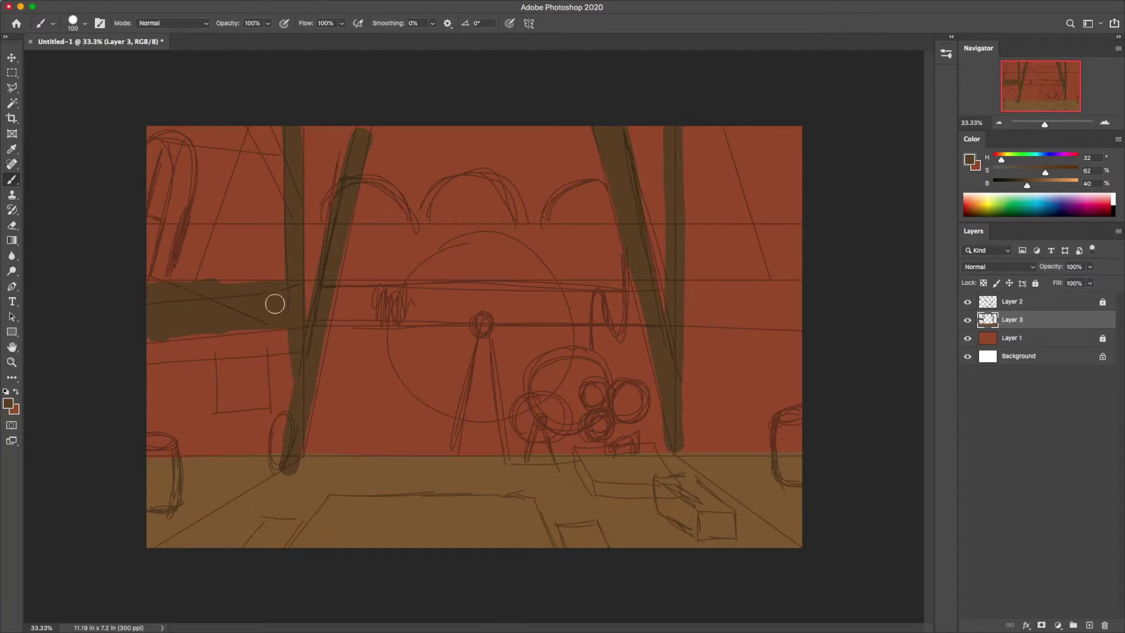
{"action": "mouse_move", "coordinate": [814, 328]}
{"action": "left_mouse_down"}
{"action": "mouse_move", "coordinate": [708, 291]}
{"action": "mouse_move", "coordinate": [809, 291]}
{"action": "left_mouse_up"}
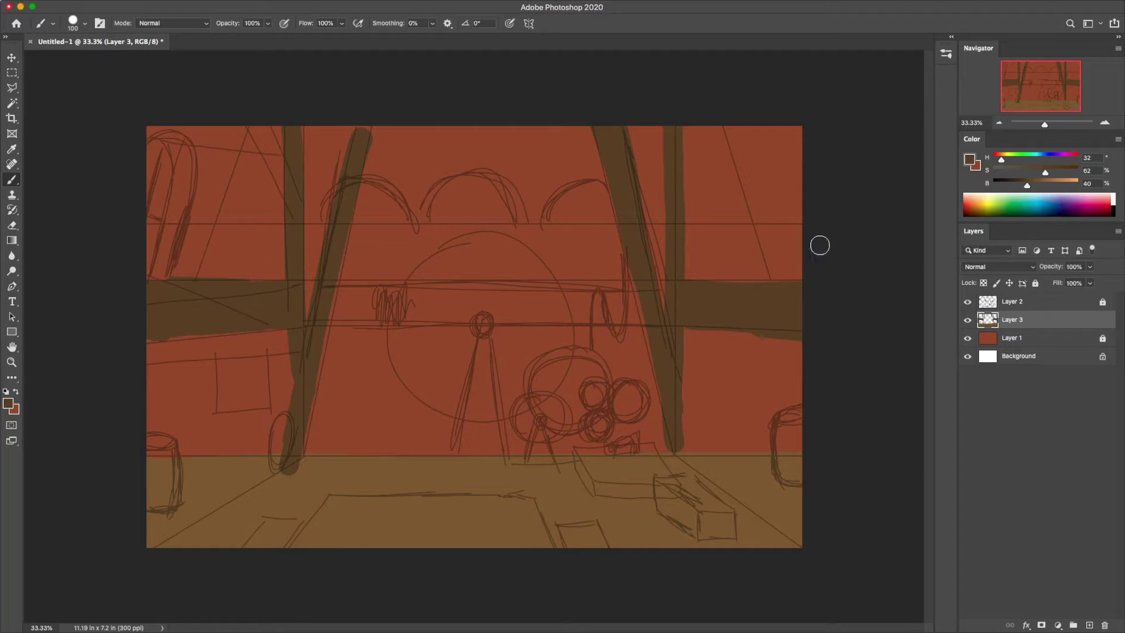
Fill the upper corners dark brown on a new layer.
{"action": "key", "text": "ctrl+shift+alt+n"}
{"action": "mouse_move", "coordinate": [284, 234]}
{"action": "left_mouse_down"}
{"action": "mouse_move", "coordinate": [228, 196]}
{"action": "mouse_move", "coordinate": [176, 270]}
{"action": "left_mouse_up"}
{"action": "left_click_drag", "start_coordinate": [175, 126], "coordinate": [153, 135]}
{"action": "mouse_move", "coordinate": [697, 117]}
{"action": "left_mouse_down"}
{"action": "mouse_move", "coordinate": [744, 252]}
{"action": "mouse_move", "coordinate": [764, 245]}
{"action": "left_mouse_up"}
Paint the upper, middle and lower wall beige on a new layer.
{"action": "key", "text": "ctrl+shift+alt+n"}
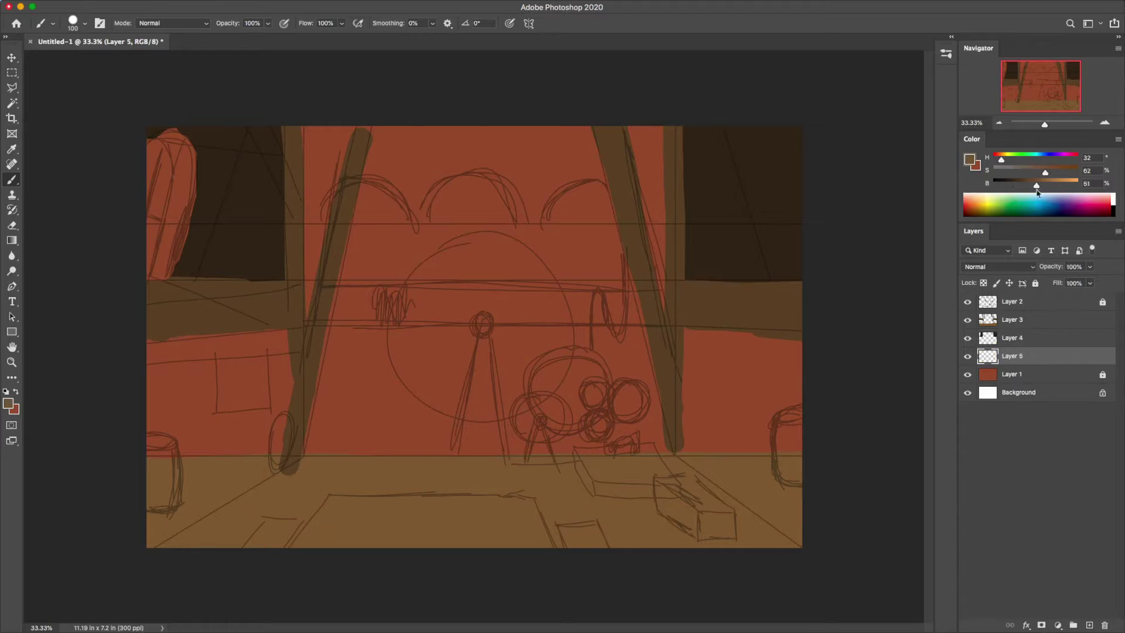
{"action": "mouse_move", "coordinate": [477, 126]}
{"action": "left_mouse_down"}
{"action": "mouse_move", "coordinate": [328, 433]}
{"action": "mouse_move", "coordinate": [516, 121]}
{"action": "mouse_move", "coordinate": [616, 373]}
{"action": "mouse_move", "coordinate": [283, 389]}
{"action": "mouse_move", "coordinate": [284, 447]}
{"action": "left_mouse_up"}
{"action": "key", "text": "bracketright"}
{"action": "key", "text": "bracketright"}
{"action": "left_click_drag", "start_coordinate": [410, 264], "coordinate": [622, 363]}
{"action": "mouse_move", "coordinate": [762, 381]}
{"action": "left_mouse_down"}
{"action": "mouse_move", "coordinate": [507, 428]}
{"action": "mouse_move", "coordinate": [293, 445]}
{"action": "left_mouse_up"}
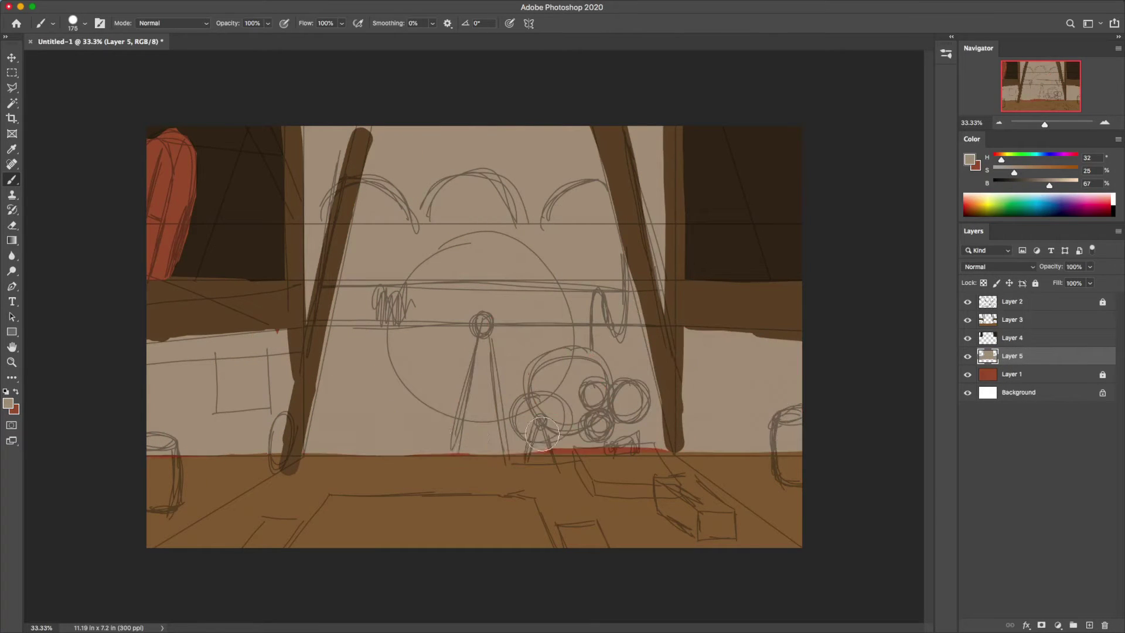
{"action": "left_click_drag", "start_coordinate": [457, 445], "coordinate": [668, 448]}
On a window layer below the beams, fill the middle arch orange and side arches purple.
{"action": "left_click", "coordinate": [1046, 320]}
{"action": "key", "text": "ctrl+shift+alt+n"}
{"action": "key", "text": "bracketleft"}
{"action": "key", "text": "bracketleft"}
{"action": "key", "text": "bracketleft"}
{"action": "mouse_move", "coordinate": [433, 220]}
{"action": "left_mouse_down"}
{"action": "mouse_move", "coordinate": [516, 187]}
{"action": "mouse_move", "coordinate": [525, 225]}
{"action": "mouse_move", "coordinate": [612, 191]}
{"action": "left_mouse_up"}
{"action": "left_click", "coordinate": [1079, 201]}
{"action": "key", "text": "ctrl+bracketleft"}
{"action": "mouse_move", "coordinate": [326, 217]}
{"action": "left_mouse_down"}
{"action": "mouse_move", "coordinate": [407, 193]}
{"action": "mouse_move", "coordinate": [357, 185]}
{"action": "left_mouse_up"}
Paint a large pale yellow clock face on a new layer.
{"action": "left_click", "coordinate": [8, 404]}
{"action": "left_click", "coordinate": [719, 193]}
{"action": "left_click", "coordinate": [924, 113]}
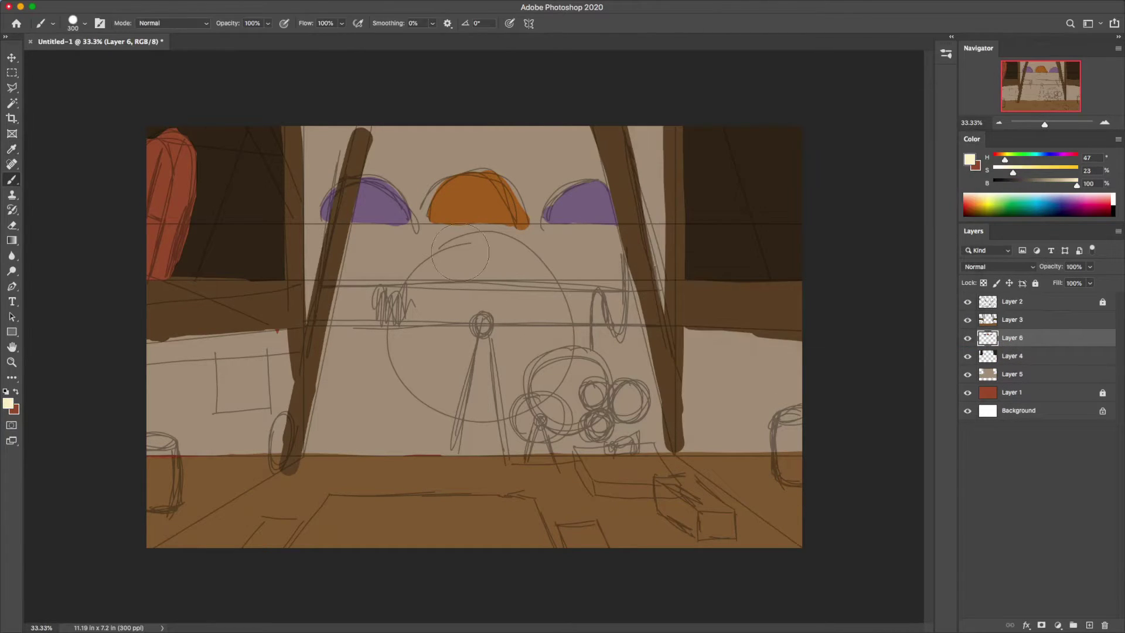
{"action": "key", "text": "bracketright"}
{"action": "key", "text": "bracketright"}
{"action": "key", "text": "bracketright"}
{"action": "left_click", "coordinate": [1090, 627], "text": "ctrl"}
{"action": "left_click_drag", "start_coordinate": [410, 263], "coordinate": [563, 410]}
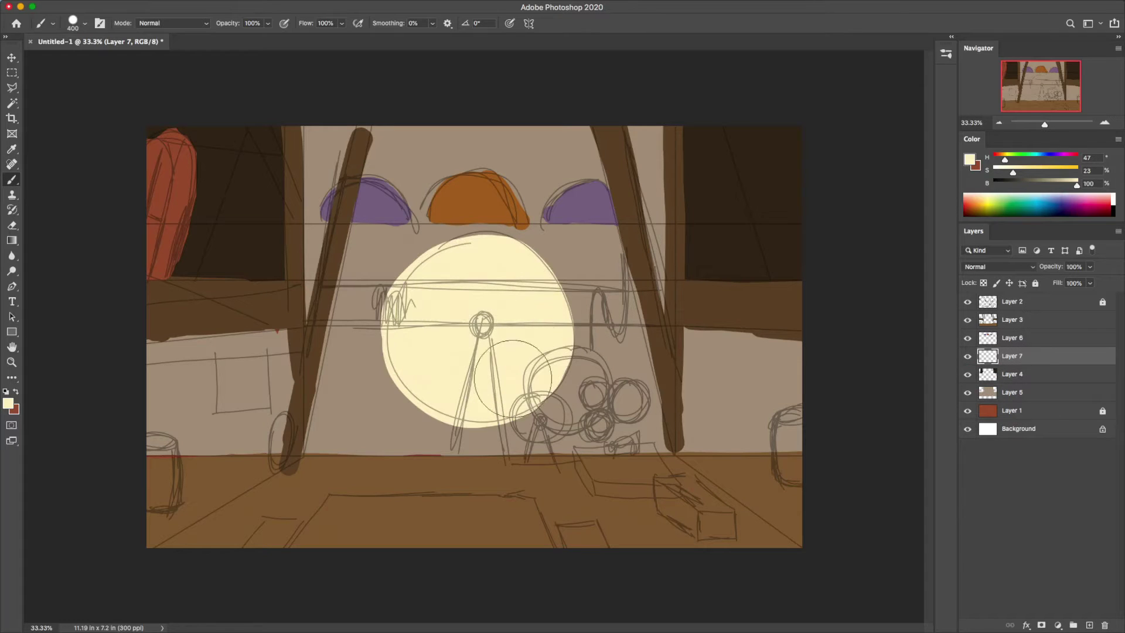
{"action": "left_click_drag", "start_coordinate": [481, 270], "coordinate": [563, 410]}
Paint the brown crossbeam across the middle on the beams layer.
{"action": "key", "text": "alt+bracketright"}
{"action": "key", "text": "alt+bracketright"}
{"action": "key", "text": "bracketleft"}
{"action": "key", "text": "bracketleft"}
{"action": "key", "text": "bracketleft"}
{"action": "left_click", "coordinate": [627, 168], "text": "alt"}
{"action": "left_click_drag", "start_coordinate": [343, 287], "coordinate": [660, 305]}
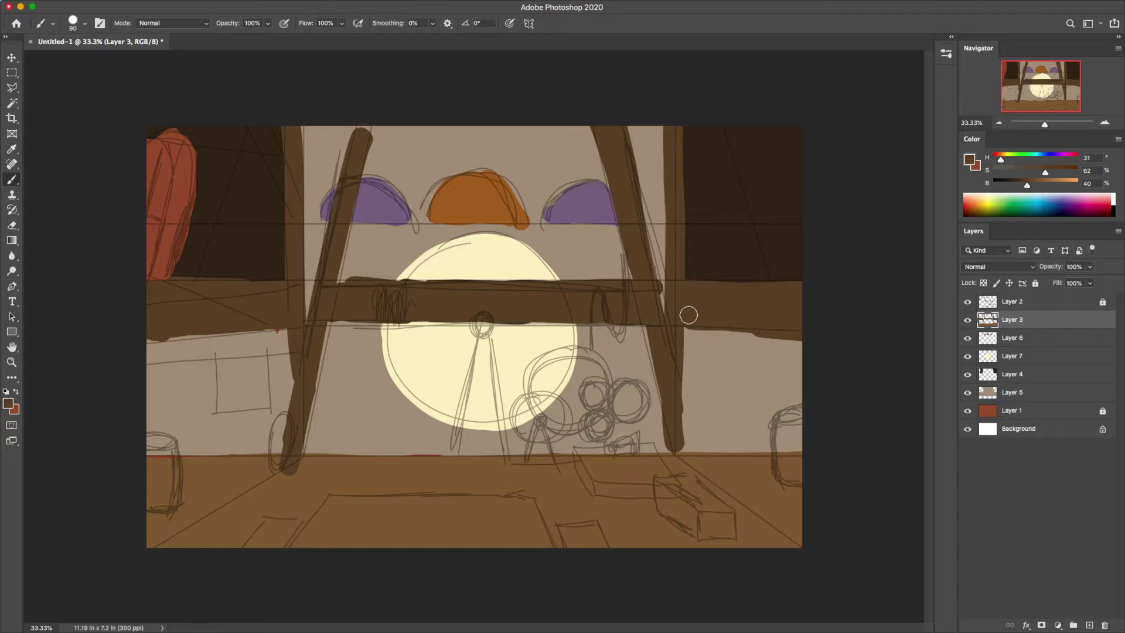
Paint the tripod's two legs very dark grey on a new layer.
{"action": "key", "text": "ctrl+shift+alt+n"}
{"action": "left_click", "coordinate": [808, 213], "text": "alt"}
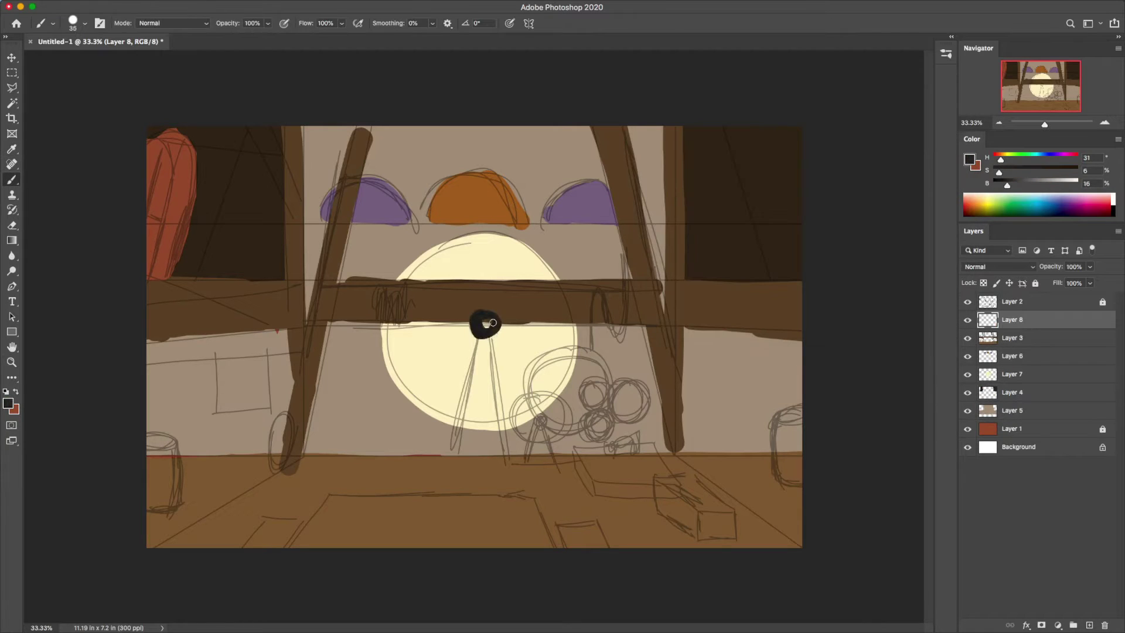
{"action": "left_click_drag", "start_coordinate": [484, 328], "coordinate": [444, 470]}
{"action": "left_click_drag", "start_coordinate": [489, 331], "coordinate": [507, 461]}
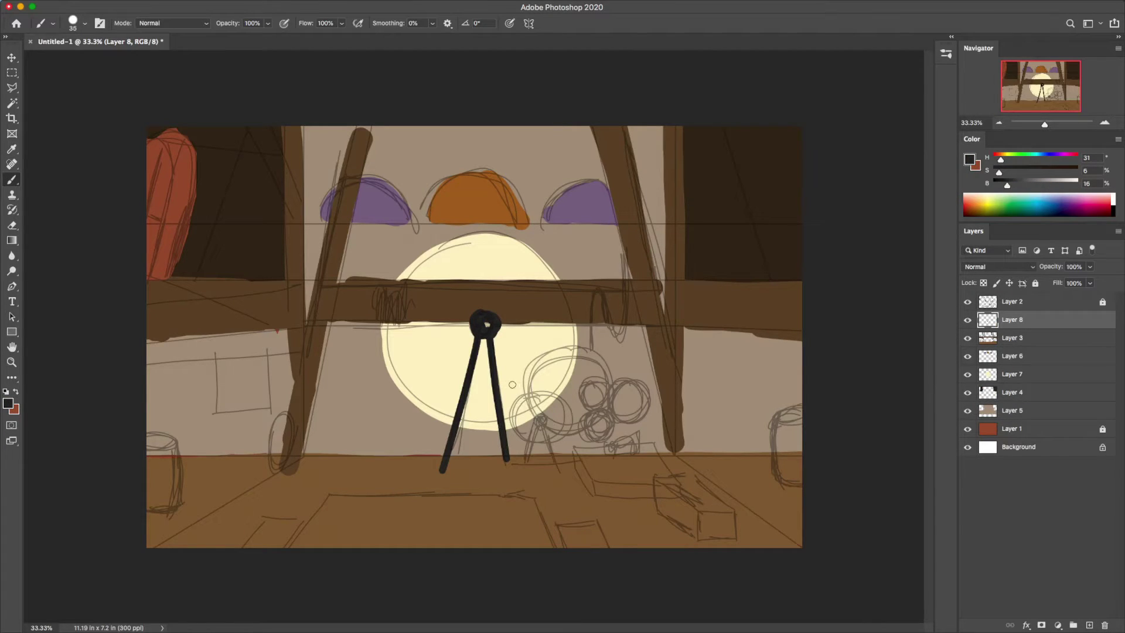
Outline the brown gear circles and shade the crate's left edge darker brown.
{"action": "left_click", "coordinate": [970, 159]}
{"action": "key", "text": "Return"}
{"action": "left_click_drag", "start_coordinate": [531, 410], "coordinate": [545, 433]}
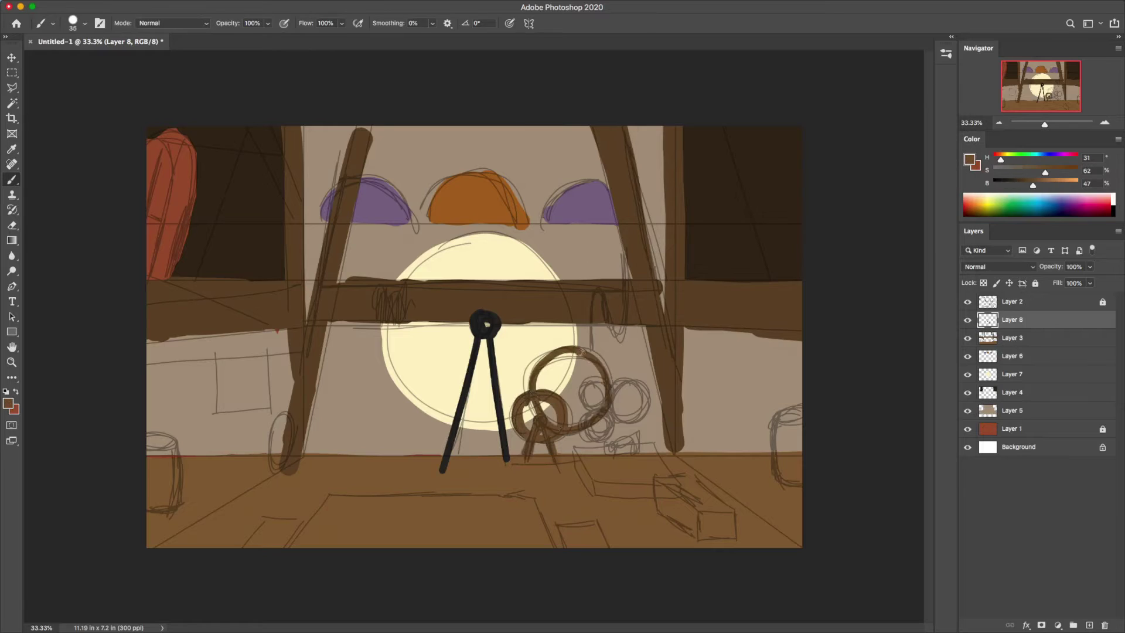
{"action": "mouse_move", "coordinate": [563, 351]}
{"action": "left_mouse_down"}
{"action": "mouse_move", "coordinate": [591, 426]}
{"action": "mouse_move", "coordinate": [612, 452]}
{"action": "mouse_move", "coordinate": [631, 451]}
{"action": "left_mouse_up"}
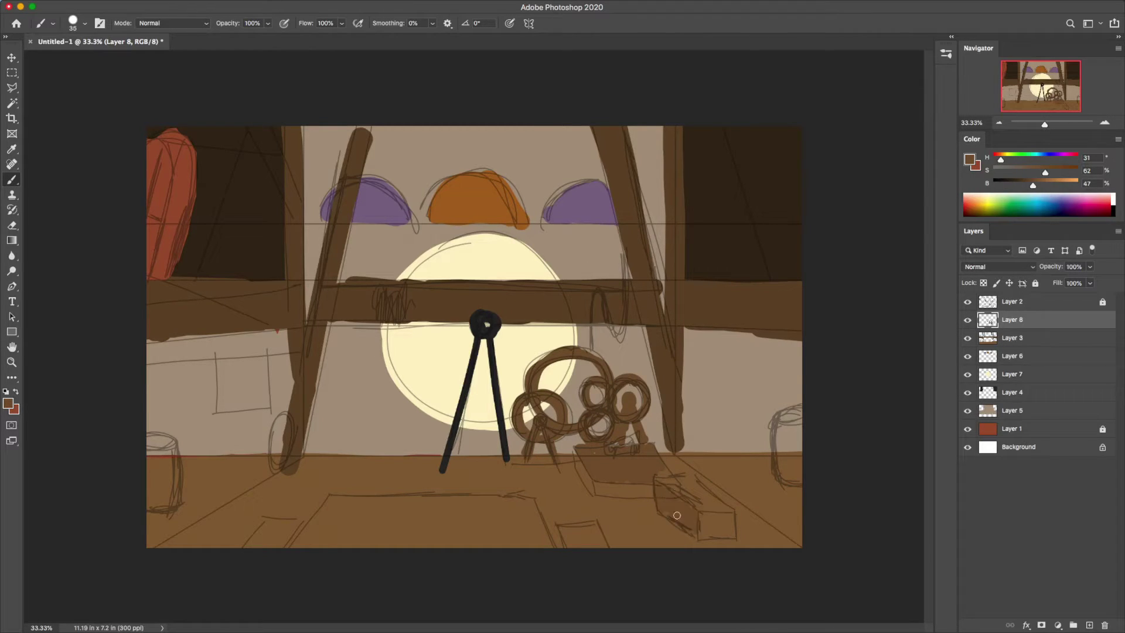
{"action": "left_click", "coordinate": [613, 427], "text": "alt"}
{"action": "left_click_drag", "start_coordinate": [575, 453], "coordinate": [587, 481]}
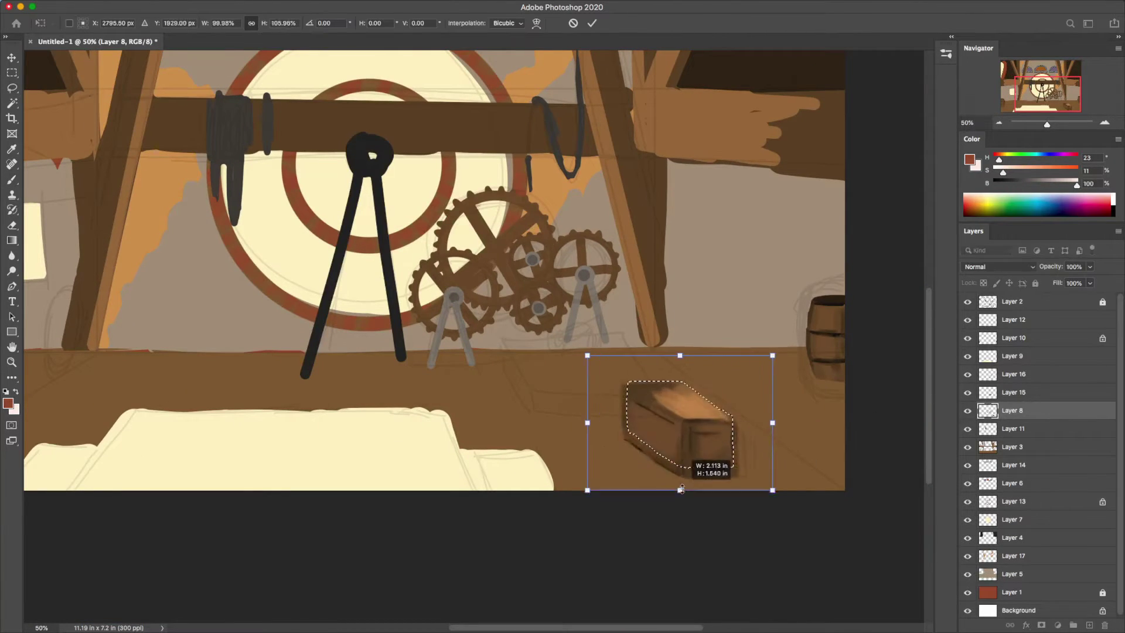
Skew the crate so it sits in perspective.
{"action": "right_click", "coordinate": [698, 412]}
{"action": "left_click", "coordinate": [738, 454]}
{"action": "left_click_drag", "start_coordinate": [764, 419], "coordinate": [740, 415]}
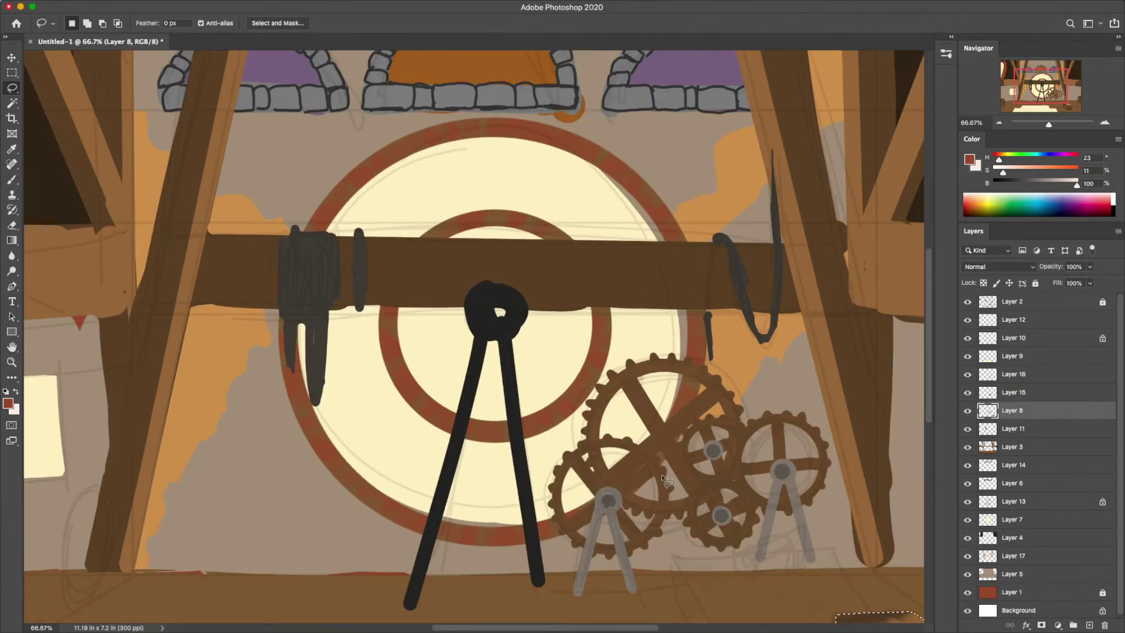
Sample the tripod colour, set a light grey and recolour the tripod knot.
{"action": "key", "text": "e"}
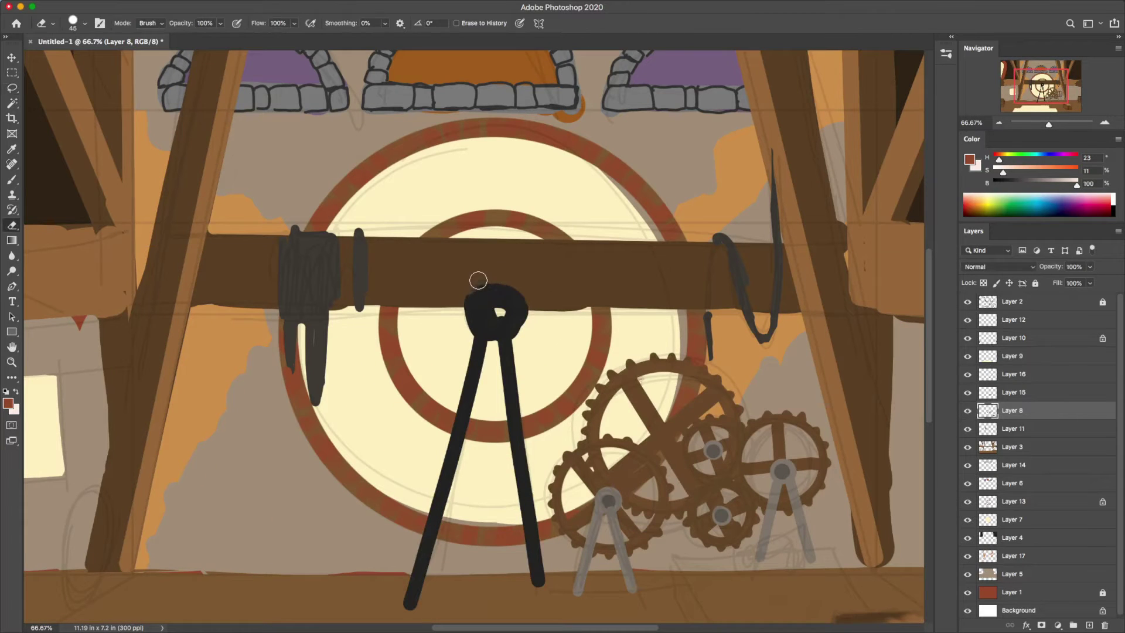
{"action": "key", "text": "i"}
{"action": "left_click", "coordinate": [516, 311]}
{"action": "left_click_drag", "start_coordinate": [1050, 188], "coordinate": [1049, 186]}
{"action": "key", "text": "b"}
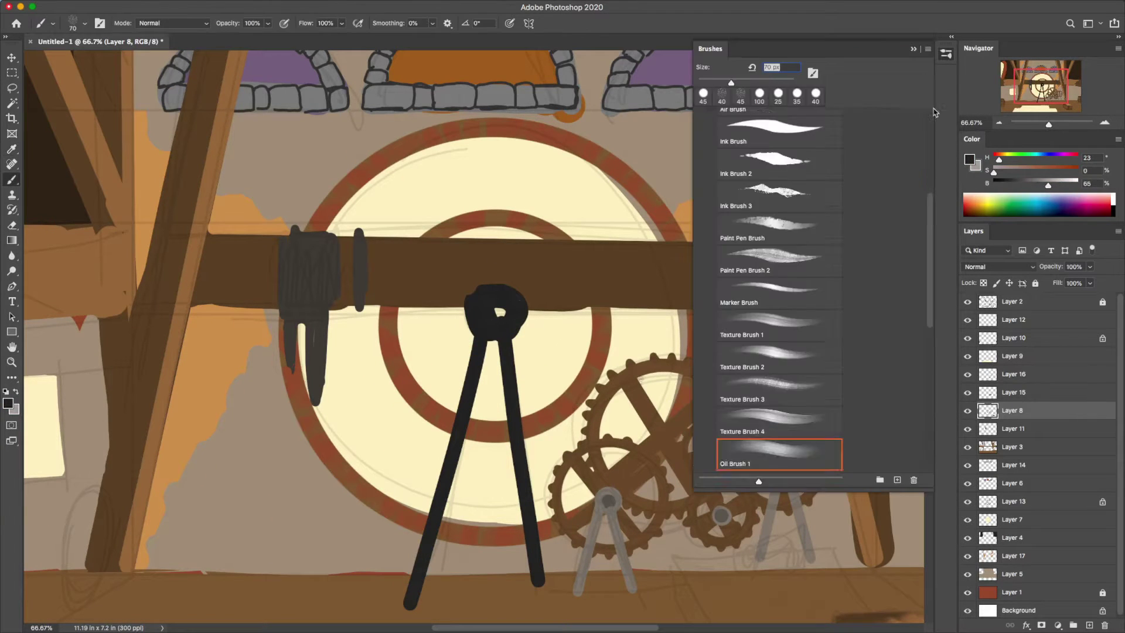
{"action": "left_click", "coordinate": [16, 391]}
{"action": "left_click_drag", "start_coordinate": [495, 310], "coordinate": [530, 290]}
Paint both compass legs light grey.
{"action": "key", "text": "e"}
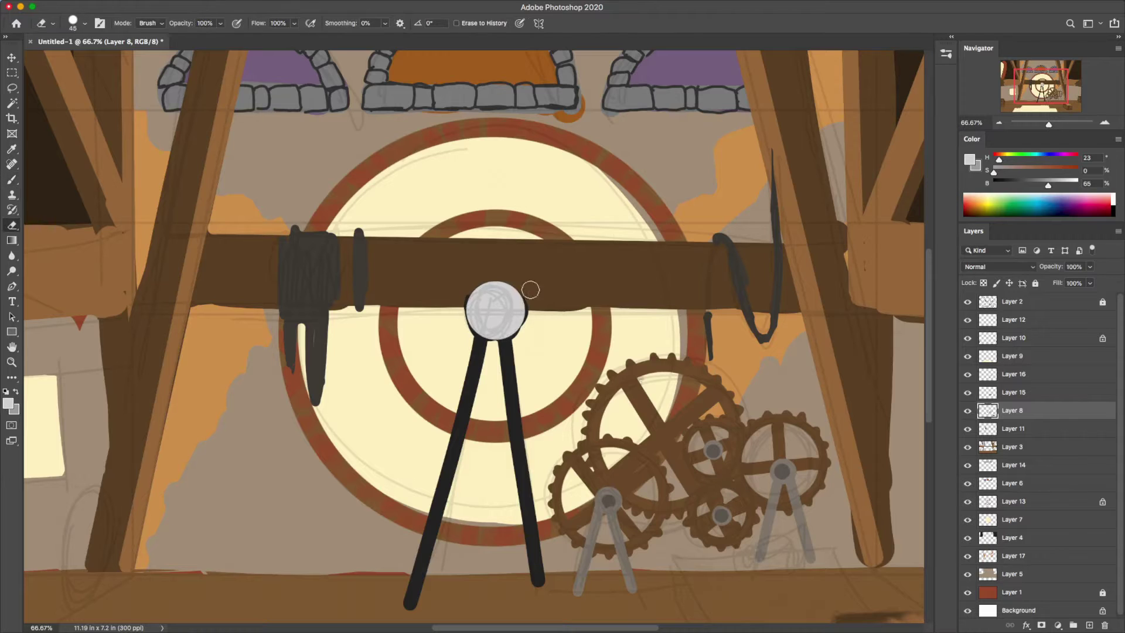
{"action": "key", "text": "b"}
{"action": "left_click_drag", "start_coordinate": [503, 341], "coordinate": [538, 580]}
{"action": "left_click_drag", "start_coordinate": [479, 341], "coordinate": [409, 602]}
{"action": "key", "text": "e"}
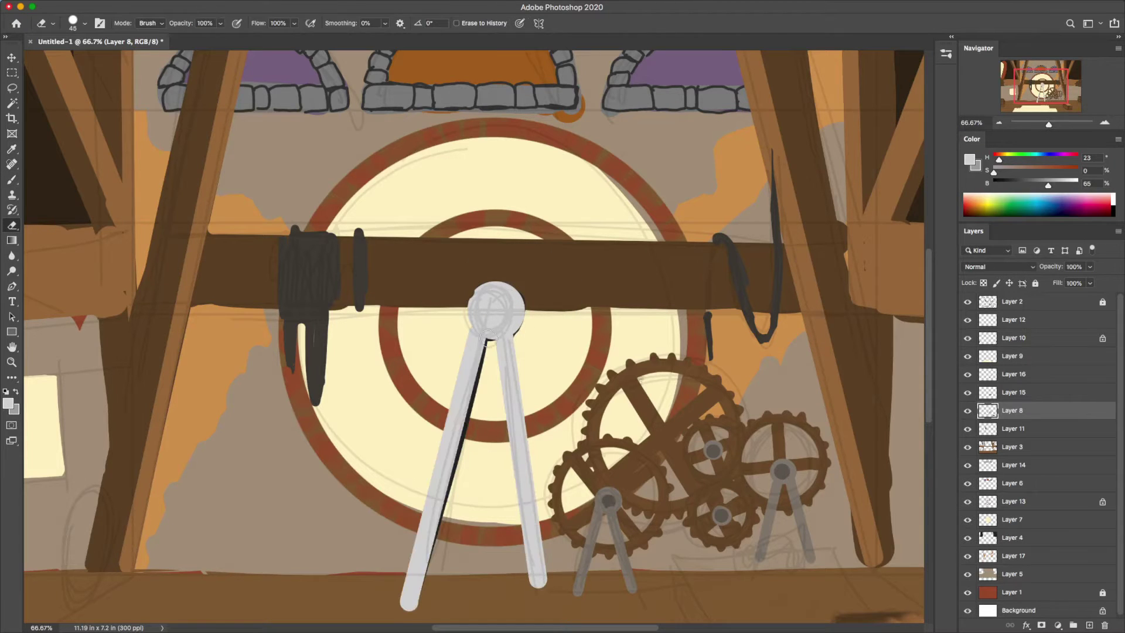
{"action": "left_click", "coordinate": [1042, 183]}
{"action": "key", "text": "b"}
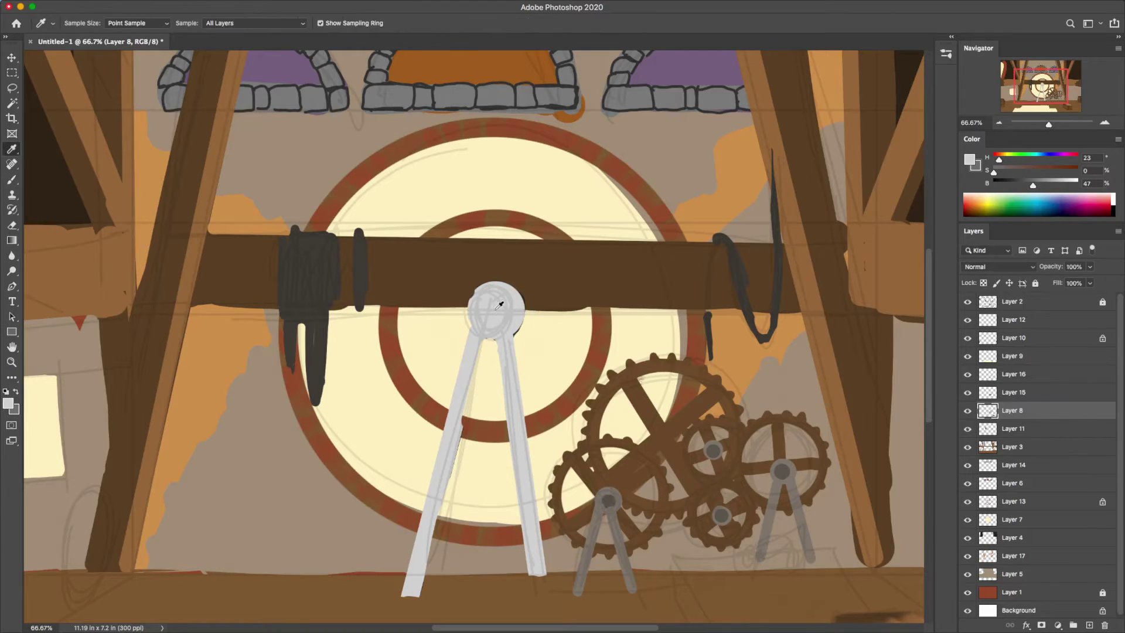
Paint darker grey spatter texture onto the compass legs and hub.
{"action": "left_click", "coordinate": [1025, 183]}
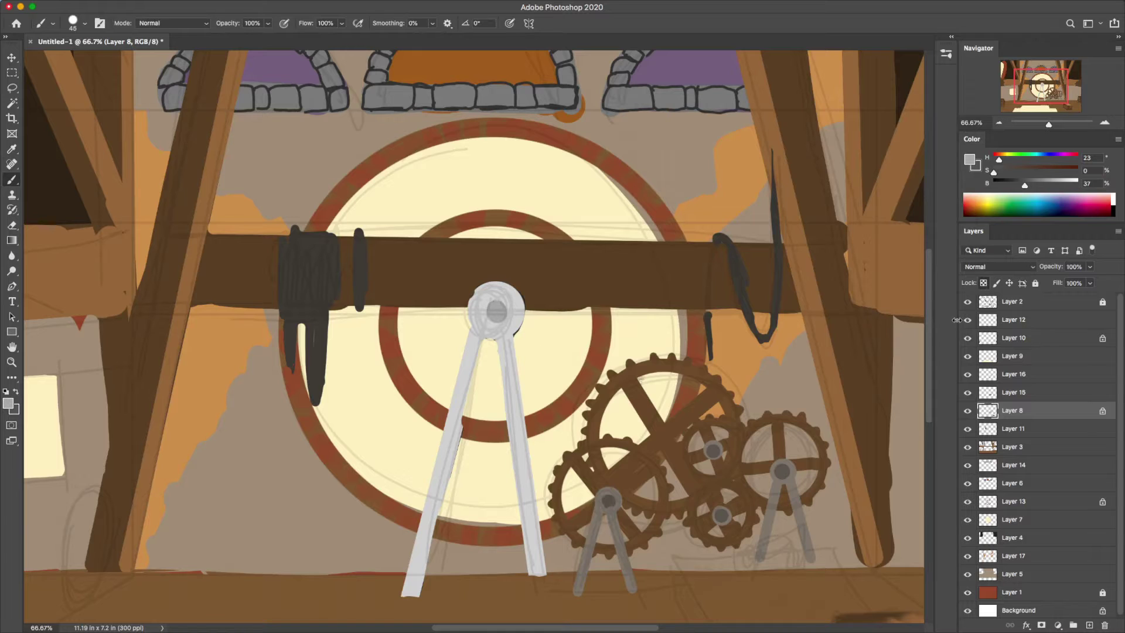
{"action": "right_click", "coordinate": [694, 58]}
{"action": "double_click", "coordinate": [774, 432]}
{"action": "left_click_drag", "start_coordinate": [515, 352], "coordinate": [536, 572]}
{"action": "left_click_drag", "start_coordinate": [472, 340], "coordinate": [425, 580]}
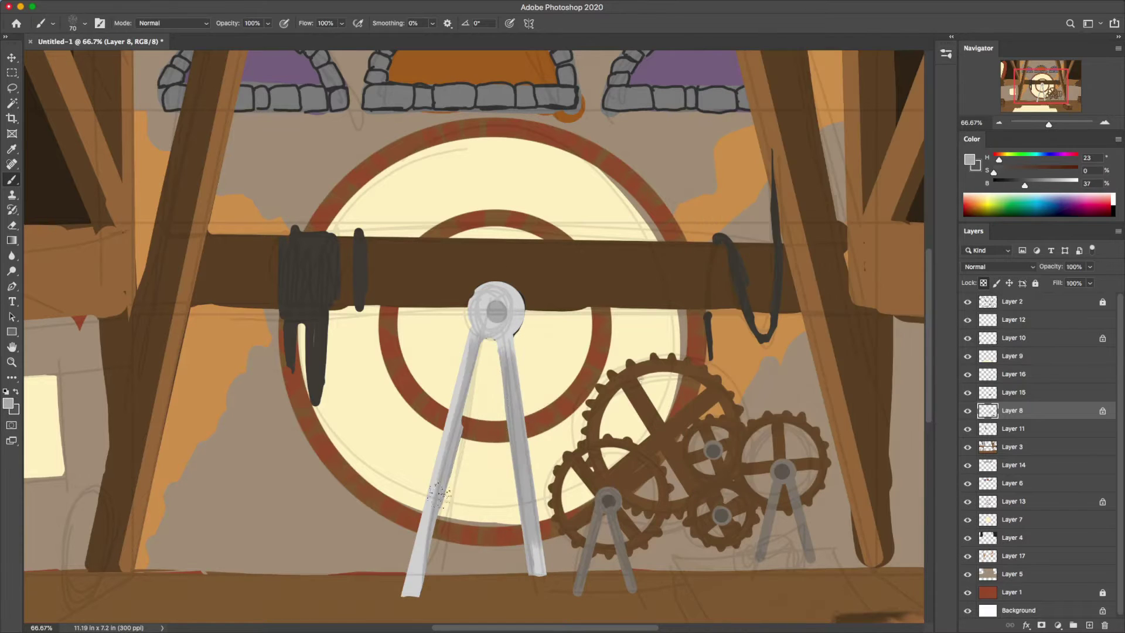
{"action": "left_click_drag", "start_coordinate": [486, 299], "coordinate": [510, 316]}
Shade the compass legs darker grey and the ball joint mid grey.
{"action": "left_click", "coordinate": [1012, 185]}
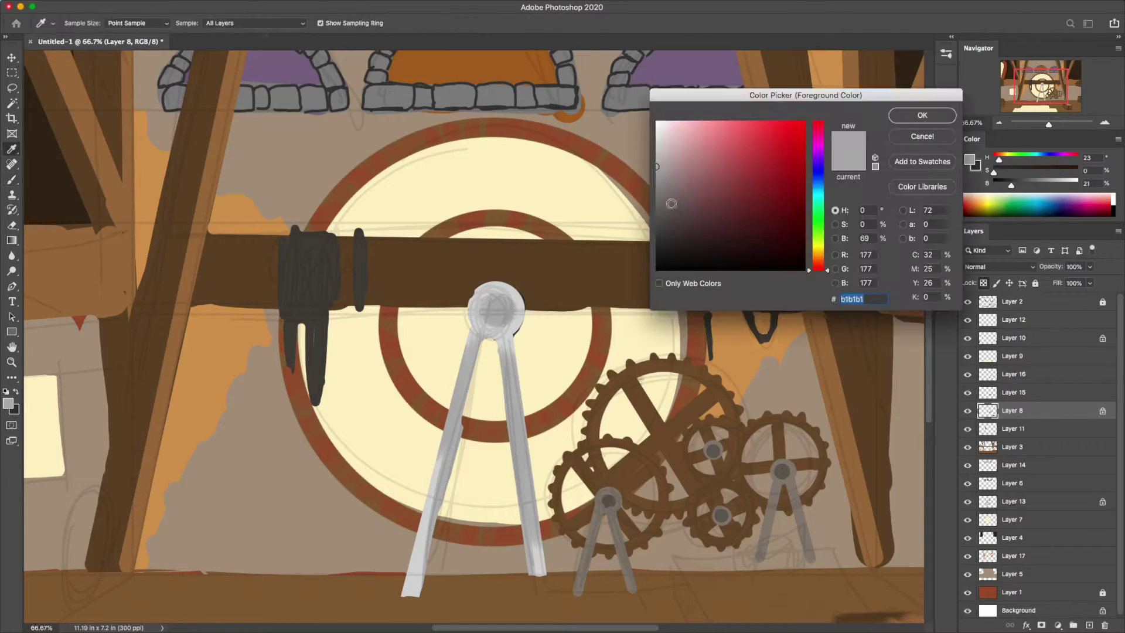
{"action": "left_click_drag", "start_coordinate": [498, 340], "coordinate": [536, 574]}
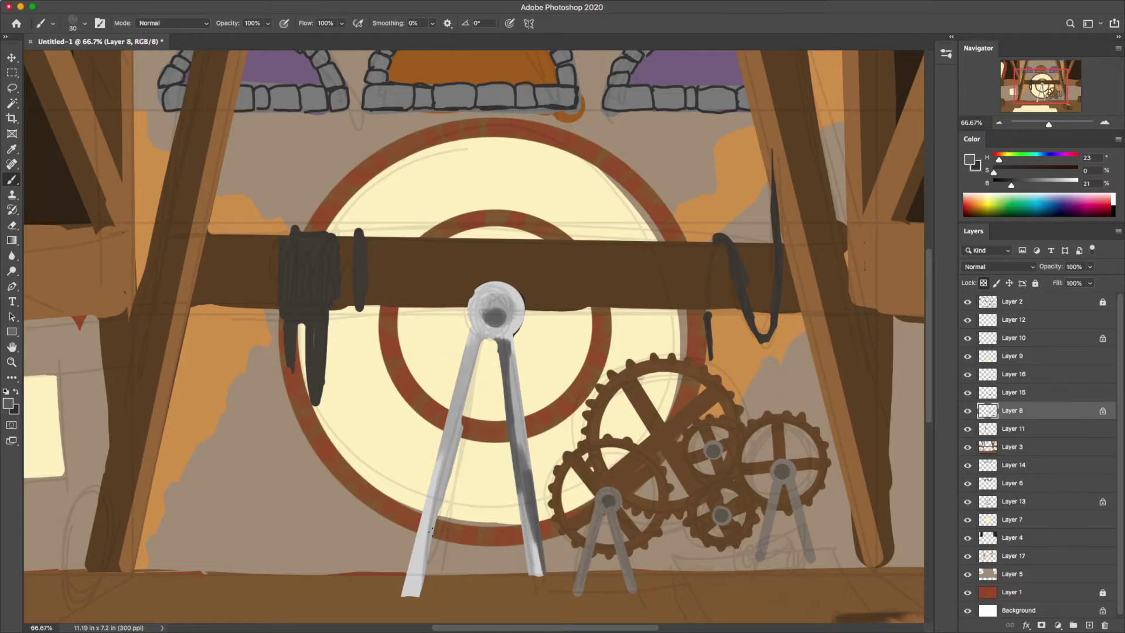
{"action": "left_click_drag", "start_coordinate": [411, 591], "coordinate": [467, 324]}
{"action": "left_click", "coordinate": [495, 295], "text": "alt"}
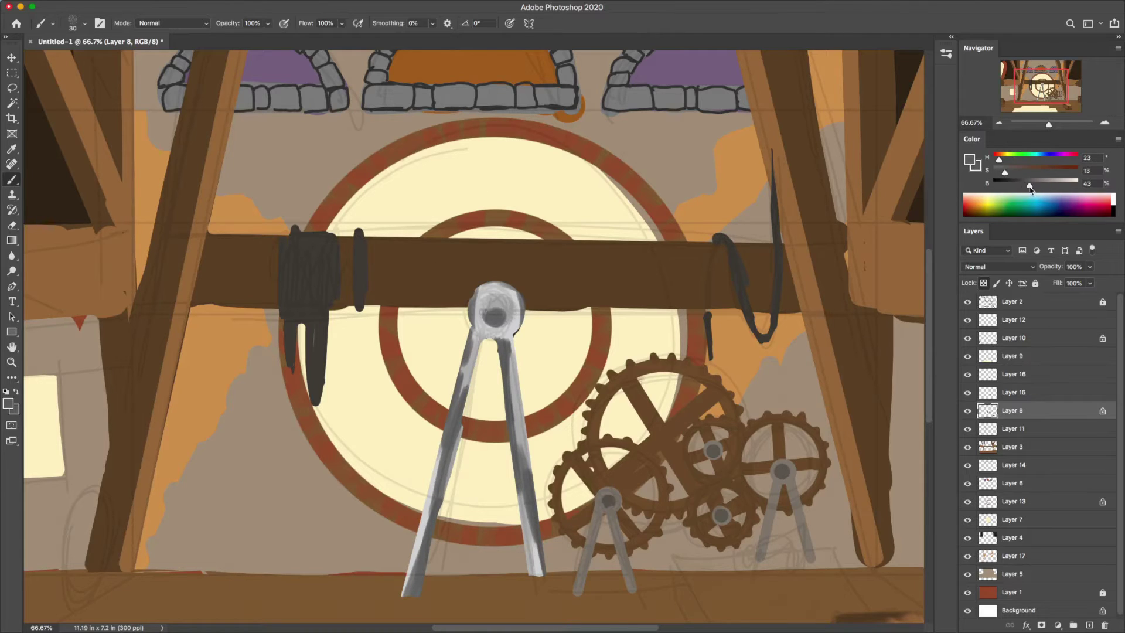
{"action": "mouse_move", "coordinate": [490, 293]}
{"action": "left_mouse_down"}
{"action": "mouse_move", "coordinate": [510, 316]}
{"action": "mouse_move", "coordinate": [475, 329]}
{"action": "left_mouse_up"}
Paint near-white highlights down both compass legs.
{"action": "key", "text": "shift+b"}
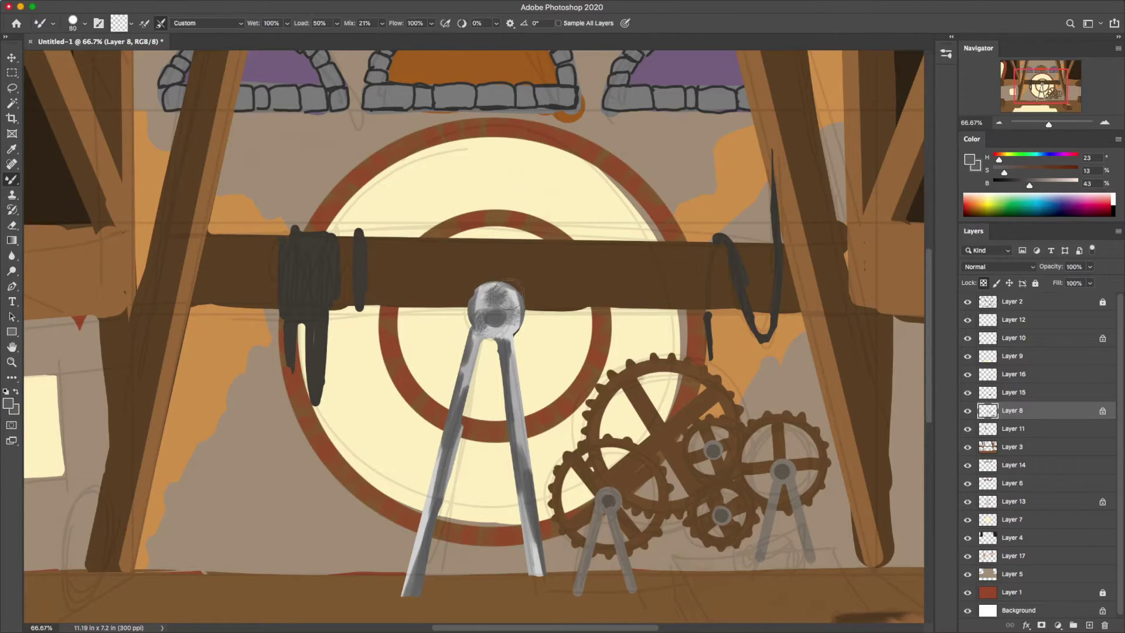
{"action": "right_click", "coordinate": [12, 179]}
{"action": "left_click", "coordinate": [46, 171]}
{"action": "left_click", "coordinate": [8, 403]}
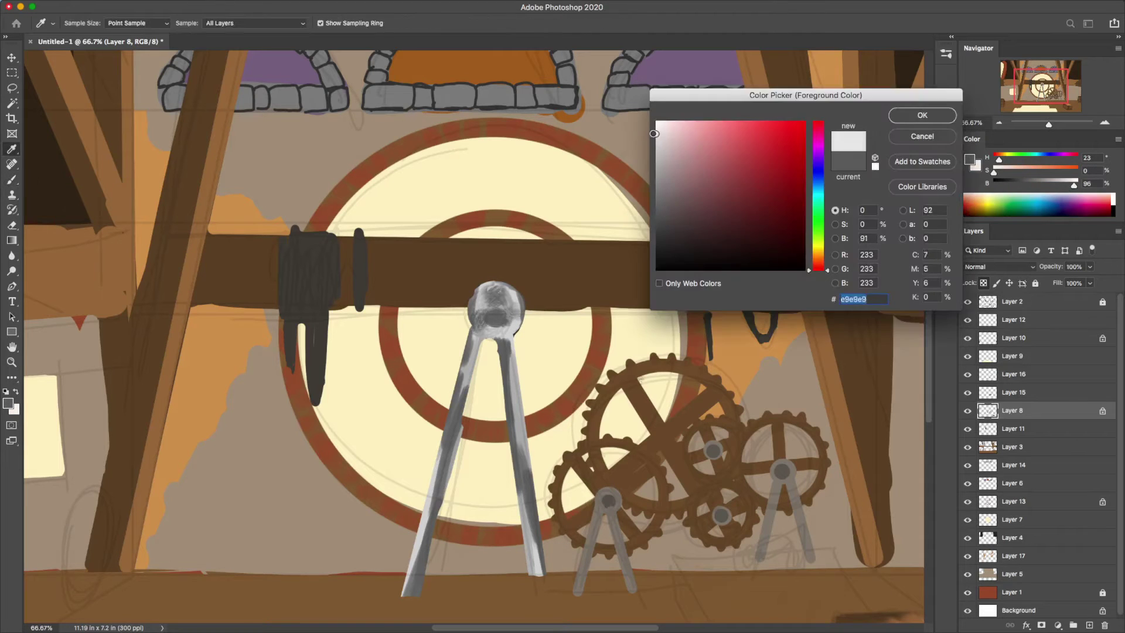
{"action": "left_click", "coordinate": [659, 124]}
{"action": "left_click", "coordinate": [913, 113]}
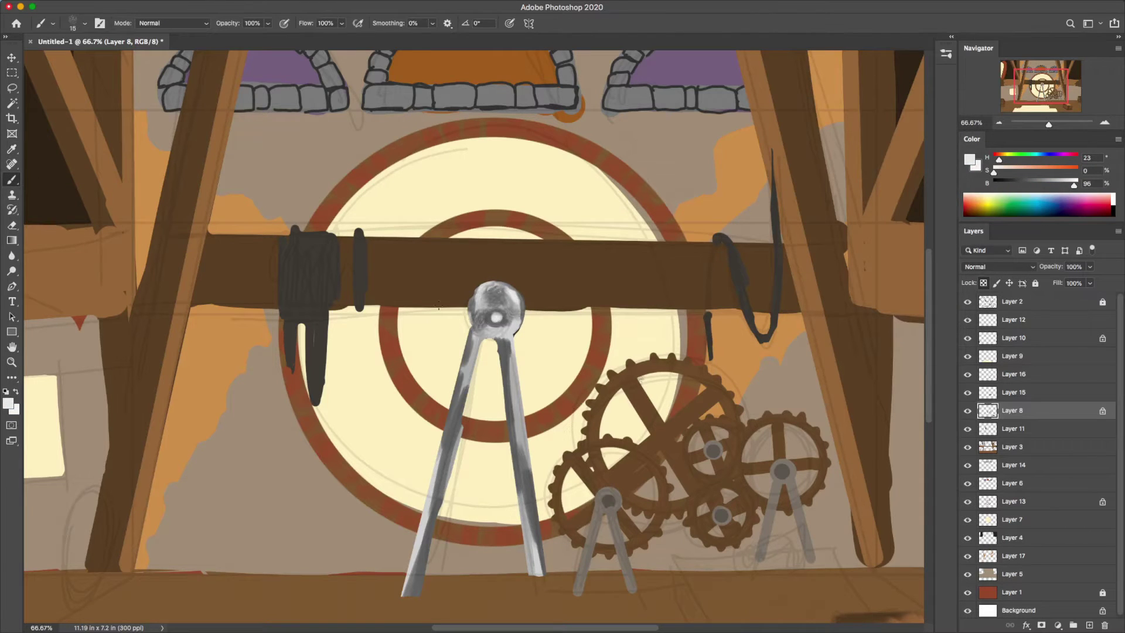
{"action": "left_click_drag", "start_coordinate": [509, 340], "coordinate": [539, 526]}
{"action": "mouse_move", "coordinate": [473, 340]}
{"action": "left_mouse_down"}
{"action": "mouse_move", "coordinate": [445, 490]}
{"action": "mouse_move", "coordinate": [407, 595]}
{"action": "left_mouse_up"}
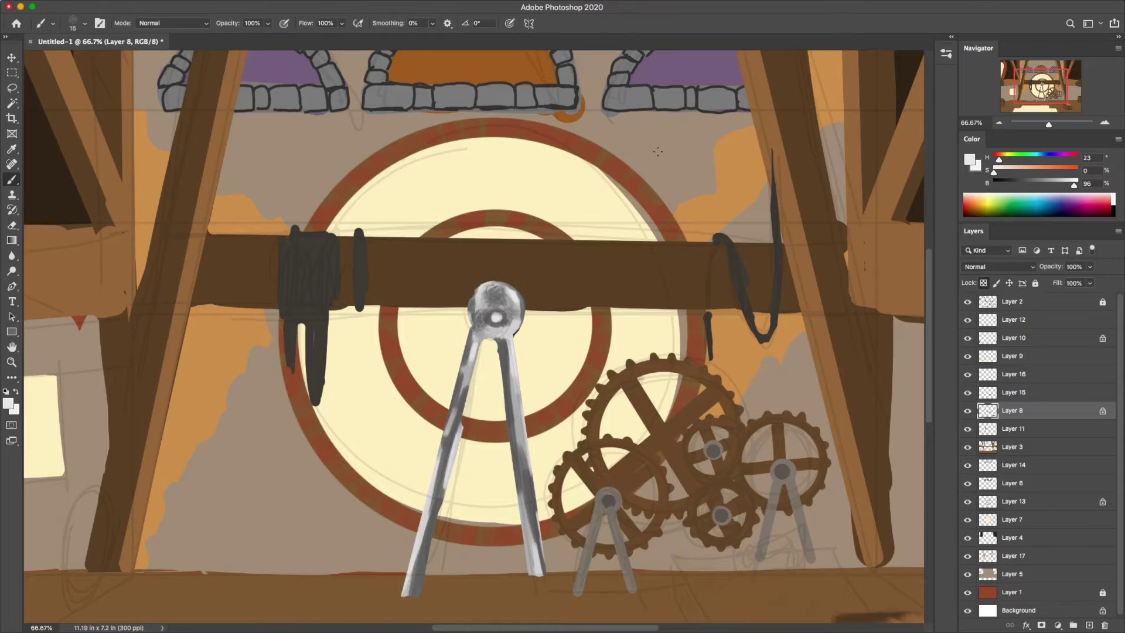
Add grey-brown shading at 22% opacity over the compass head and legs.
{"action": "left_click", "coordinate": [601, 402], "text": "alt"}
{"action": "key", "text": "2"}
{"action": "key", "text": "2"}
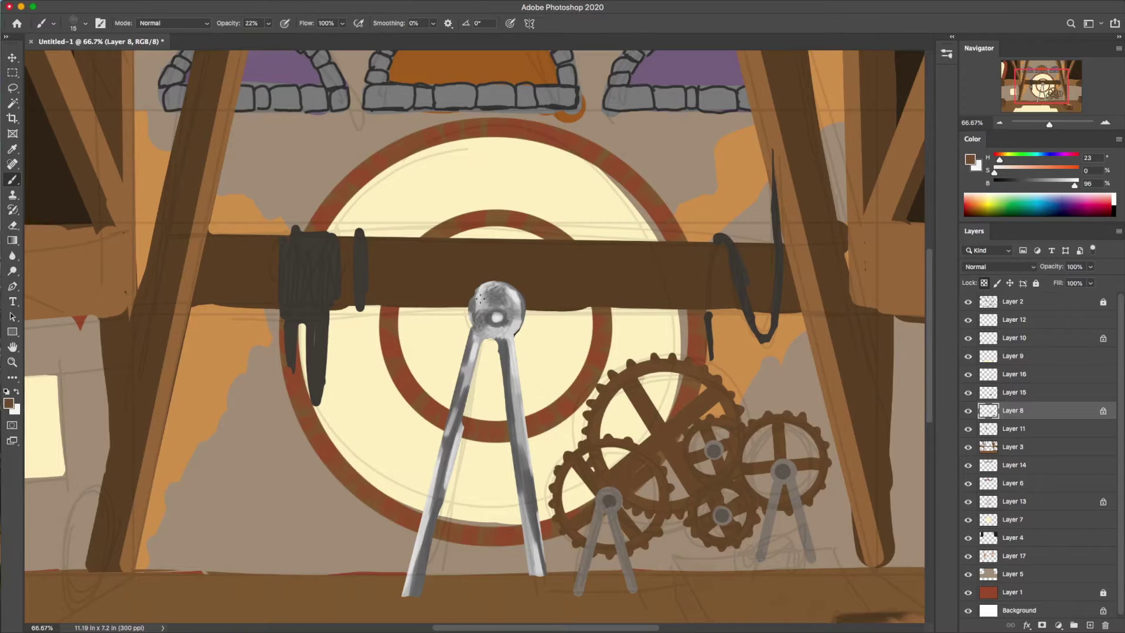
{"action": "mouse_move", "coordinate": [510, 296]}
{"action": "left_mouse_down"}
{"action": "mouse_move", "coordinate": [515, 334]}
{"action": "mouse_move", "coordinate": [410, 580]}
{"action": "left_mouse_up"}
{"action": "left_click_drag", "start_coordinate": [474, 329], "coordinate": [446, 430]}
{"action": "left_click_drag", "start_coordinate": [510, 357], "coordinate": [542, 577]}
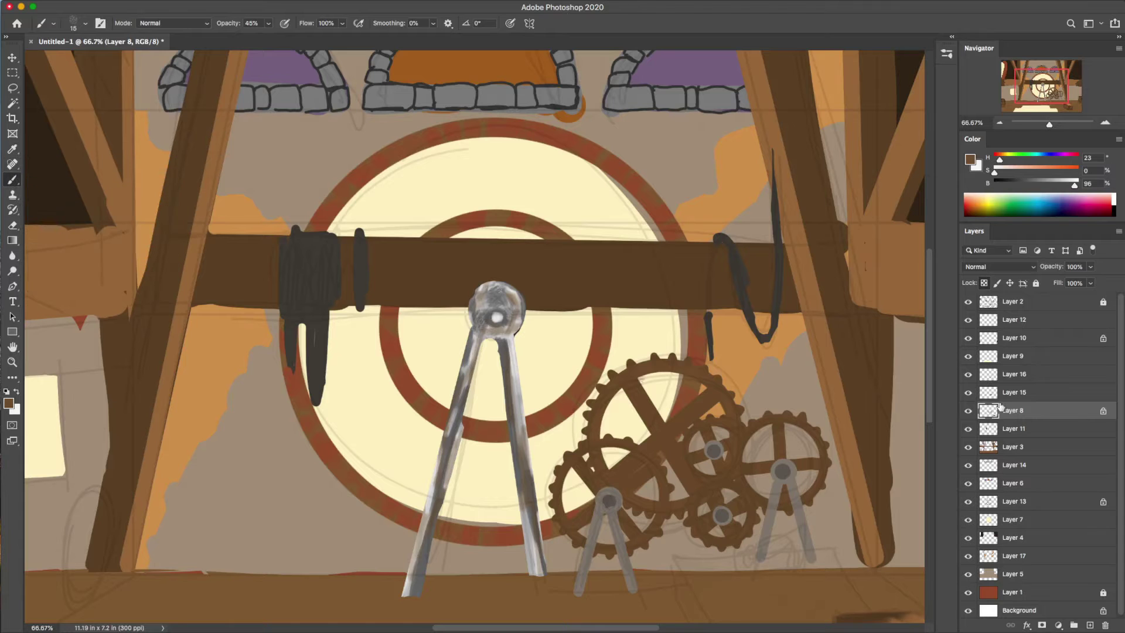
Set up a size-10 brush for the stone highlights.
{"action": "key", "text": "0"}
{"action": "left_click", "coordinate": [946, 54]}
{"action": "left_click", "coordinate": [778, 123]}
Paint near-white highlights on the middle, left and right arch stones, undoing one stray stroke.
{"action": "left_click", "coordinate": [947, 53]}
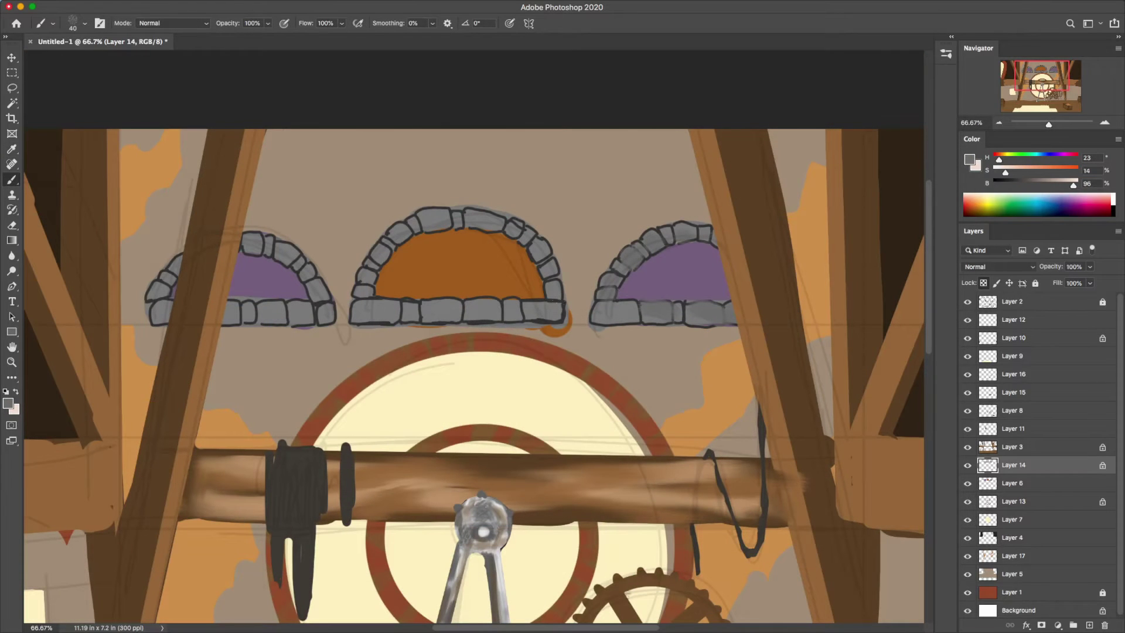
{"action": "mouse_move", "coordinate": [562, 314]}
{"action": "left_mouse_down"}
{"action": "mouse_move", "coordinate": [358, 313]}
{"action": "mouse_move", "coordinate": [486, 217]}
{"action": "mouse_move", "coordinate": [545, 258]}
{"action": "left_mouse_up"}
{"action": "left_click_drag", "start_coordinate": [308, 315], "coordinate": [155, 305]}
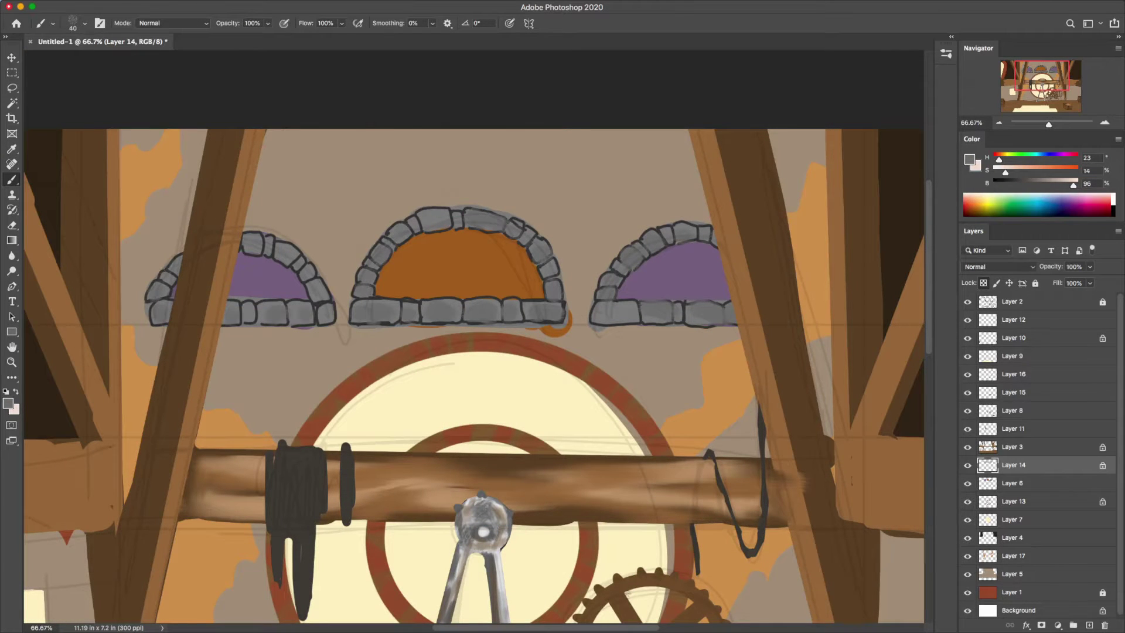
{"action": "left_click_drag", "start_coordinate": [261, 244], "coordinate": [322, 290]}
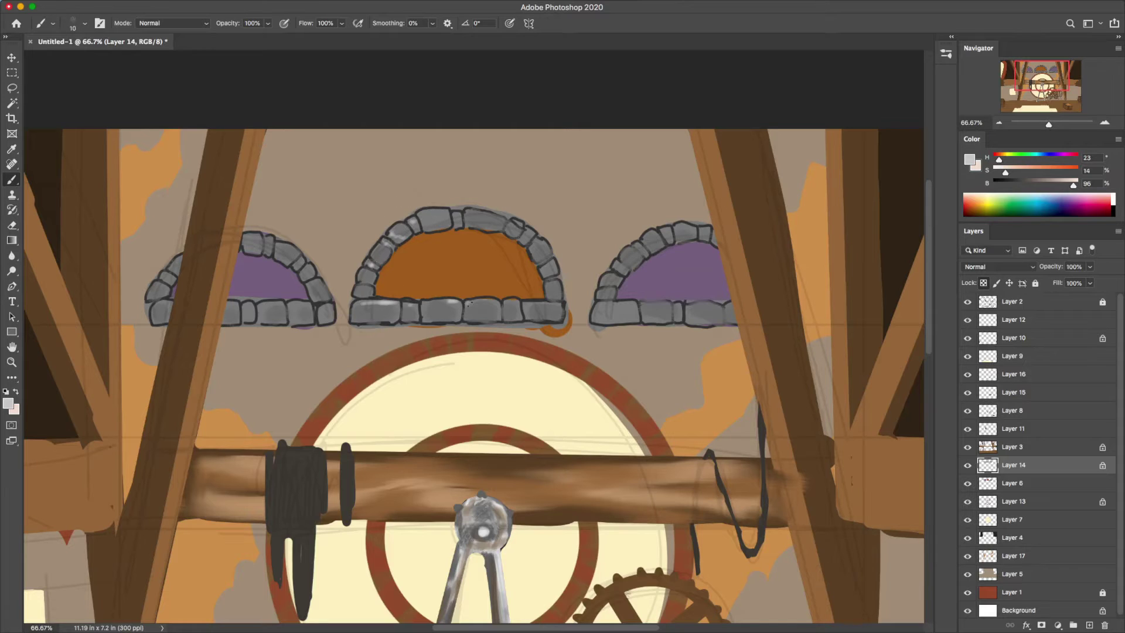
{"action": "left_click_drag", "start_coordinate": [599, 314], "coordinate": [708, 307]}
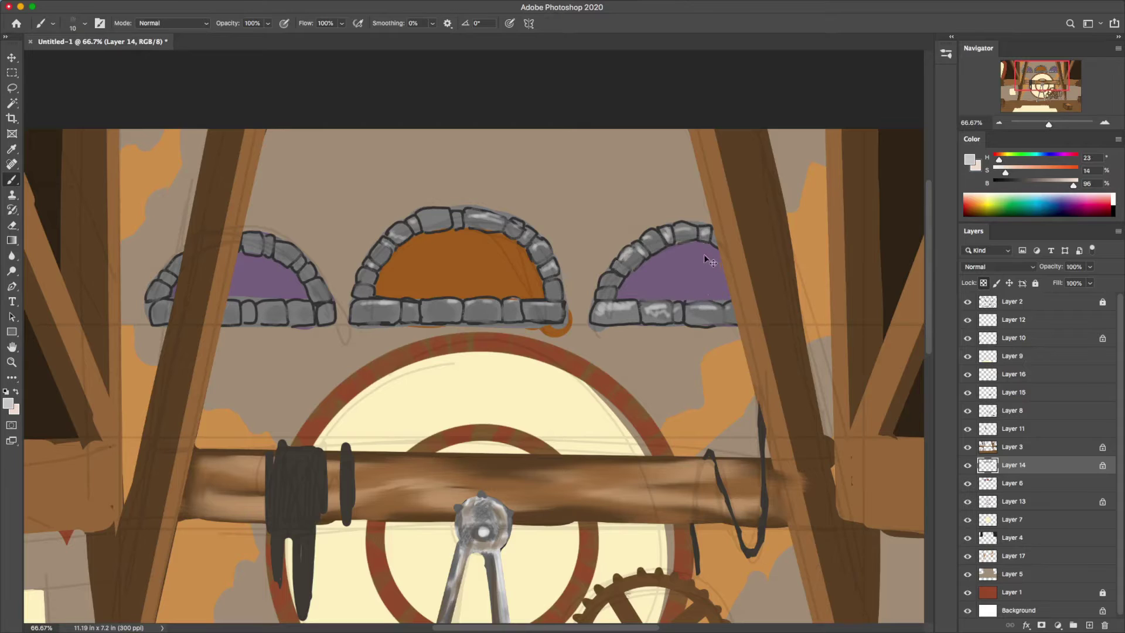
{"action": "key", "text": "ctrl+z"}
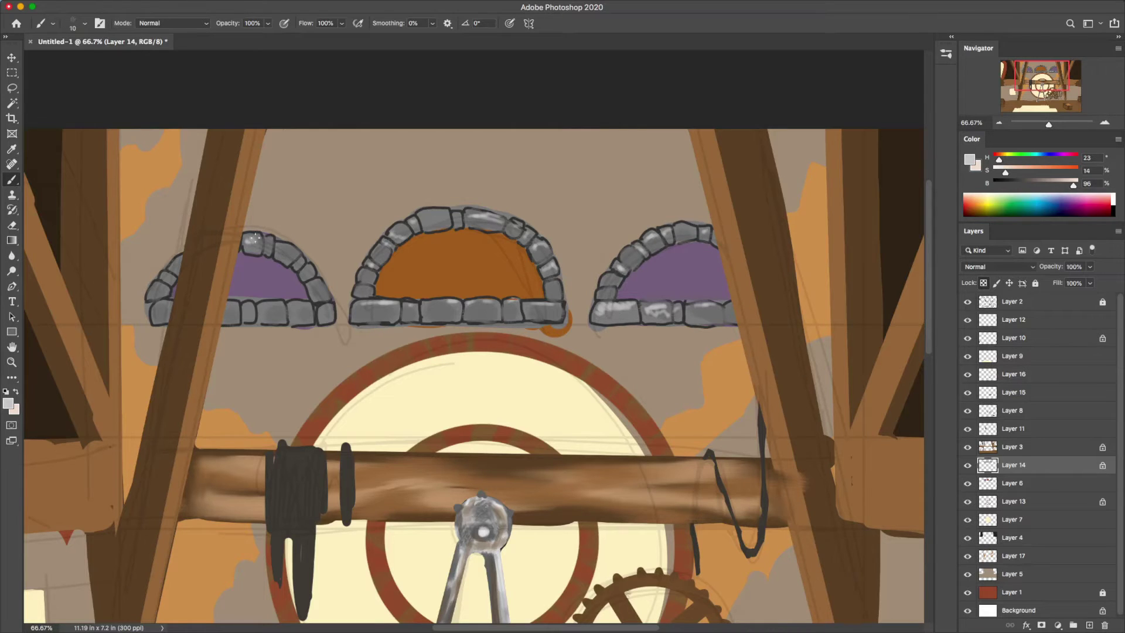
{"action": "left_click_drag", "start_coordinate": [274, 309], "coordinate": [305, 306]}
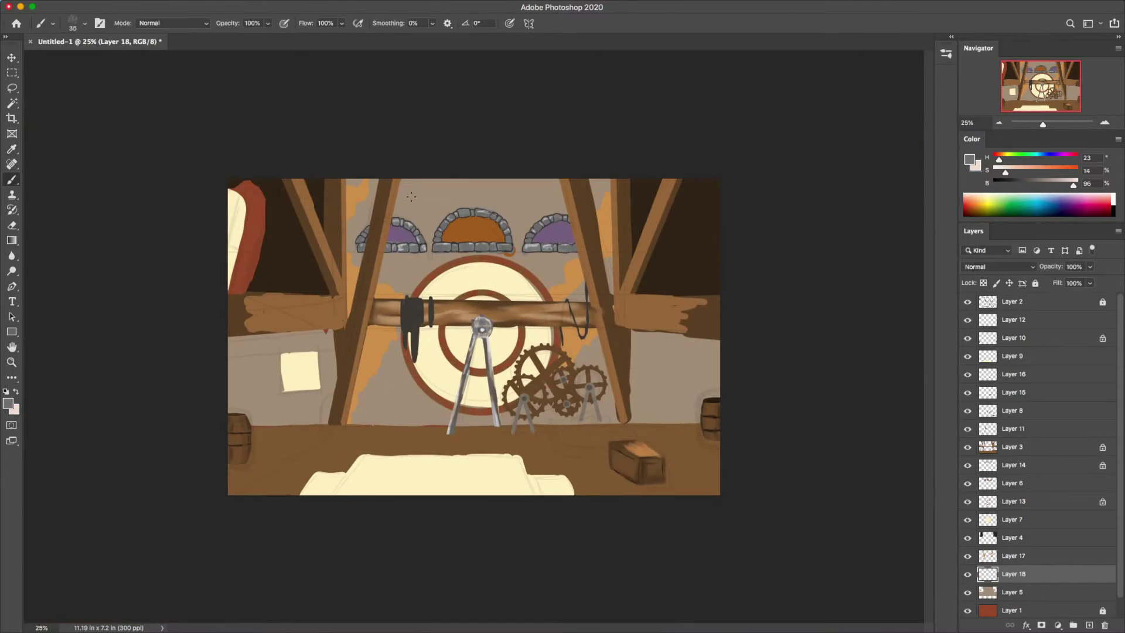
Sample a darker wall grey and paint shading around the arched windows, then enlarge the blending brush to 100.
{"action": "key", "text": "ctrl+plus"}
{"action": "key", "text": "i"}
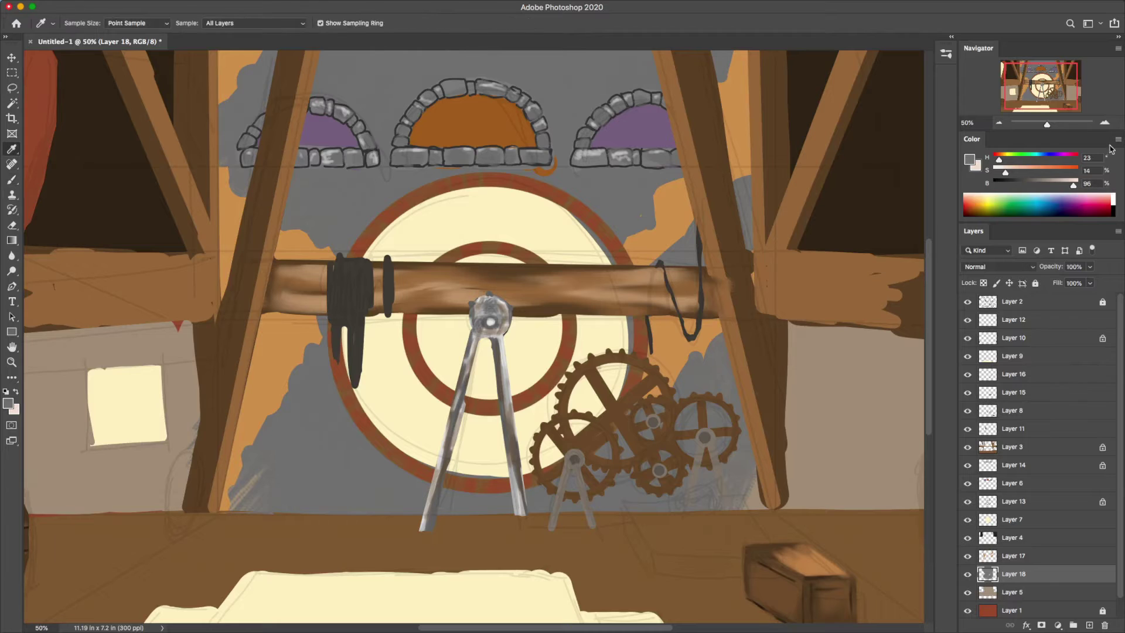
{"action": "left_click", "coordinate": [1118, 139]}
{"action": "left_click", "coordinate": [1024, 145]}
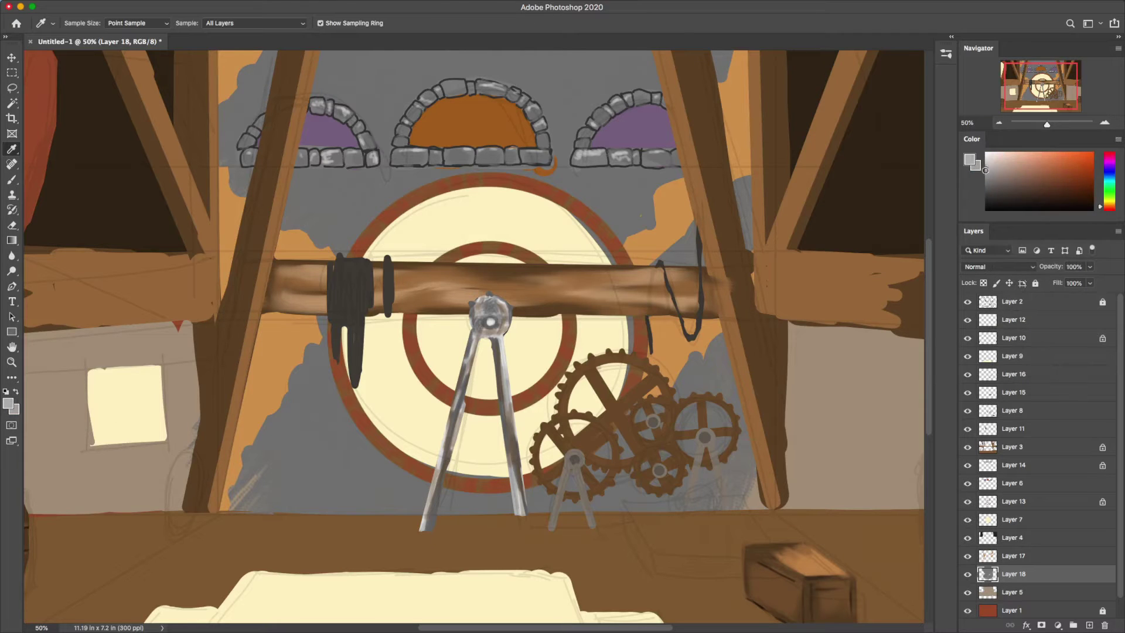
{"action": "left_click", "coordinate": [986, 190]}
{"action": "key", "text": "b"}
{"action": "mouse_move", "coordinate": [389, 167]}
{"action": "left_mouse_down"}
{"action": "mouse_move", "coordinate": [560, 164]}
{"action": "mouse_move", "coordinate": [234, 164]}
{"action": "mouse_move", "coordinate": [381, 123]}
{"action": "mouse_move", "coordinate": [463, 68]}
{"action": "mouse_move", "coordinate": [645, 71]}
{"action": "mouse_move", "coordinate": [622, 182]}
{"action": "left_mouse_up"}
{"action": "key", "text": "shift+b"}
{"action": "key", "text": "bracketright"}
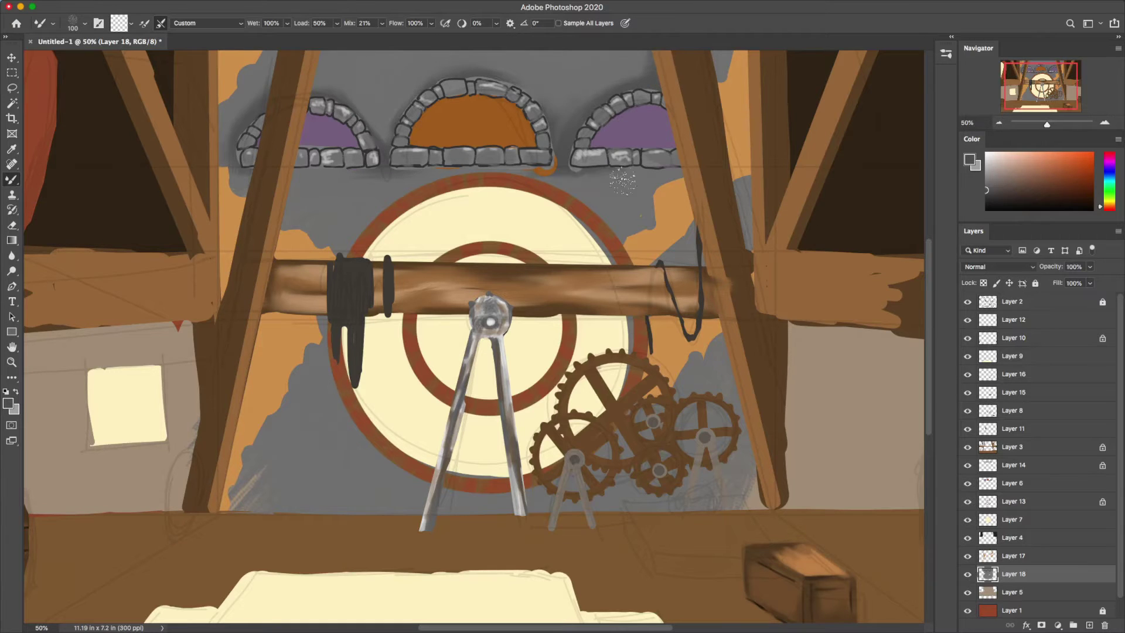
{"action": "key", "text": "ctrl+plus"}
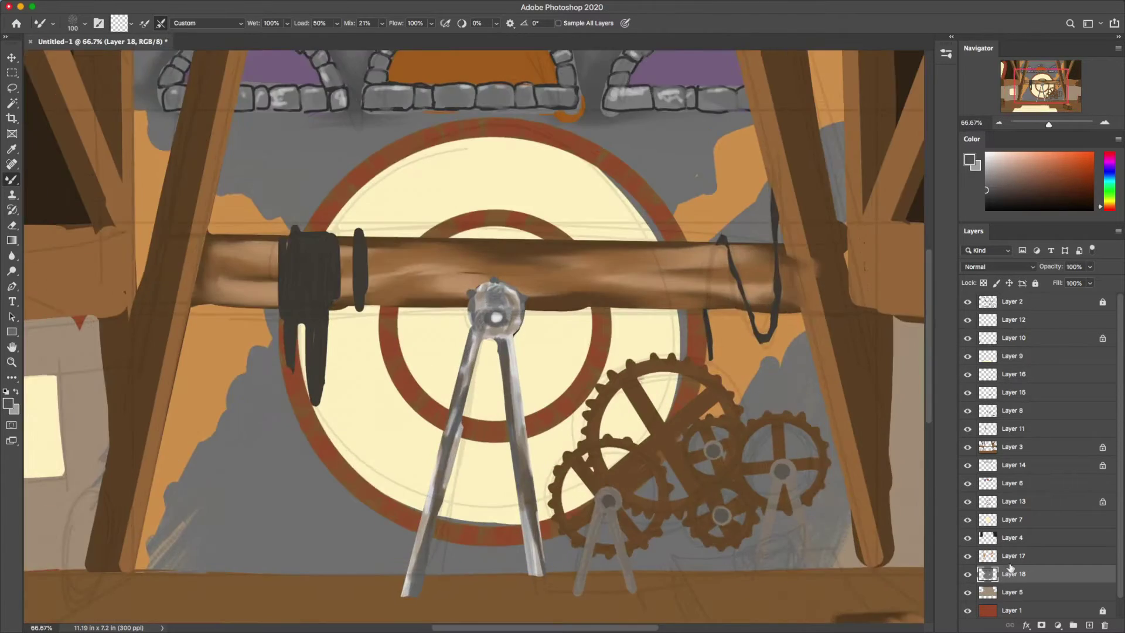
Erase the stray shadow along the middle arch's bottom on Layer 14.
{"action": "left_click", "coordinate": [1014, 465]}
{"action": "key", "text": "e"}
{"action": "scroll", "coordinate": [605, 136], "scroll_direction": "up", "scroll_amount": 5}
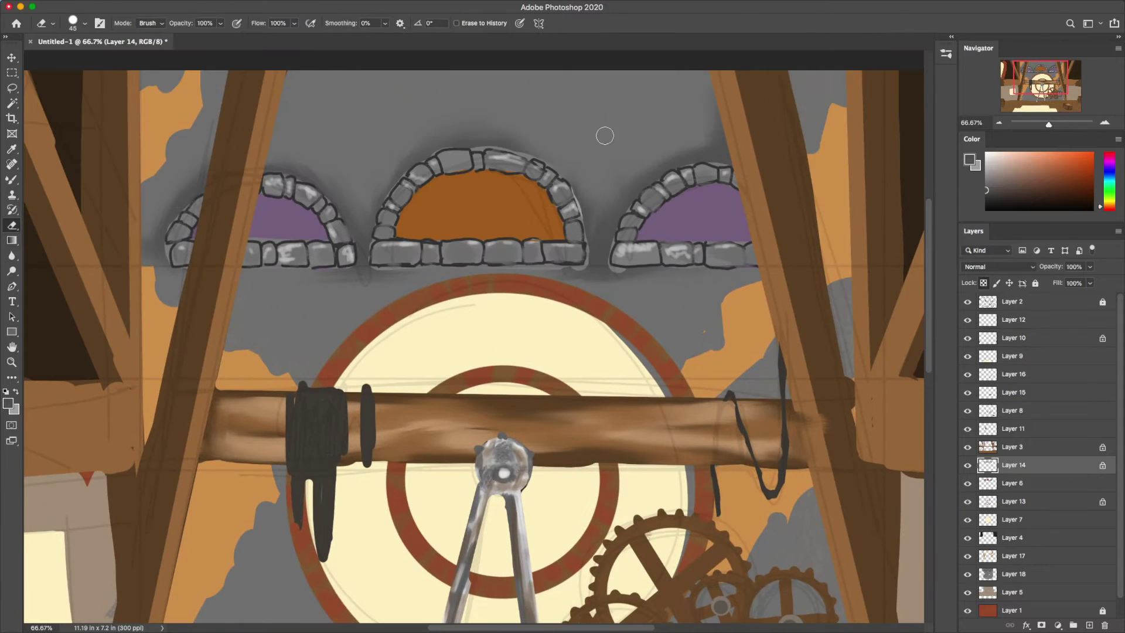
{"action": "key", "text": "slash"}
{"action": "left_click_drag", "start_coordinate": [533, 268], "coordinate": [617, 271]}
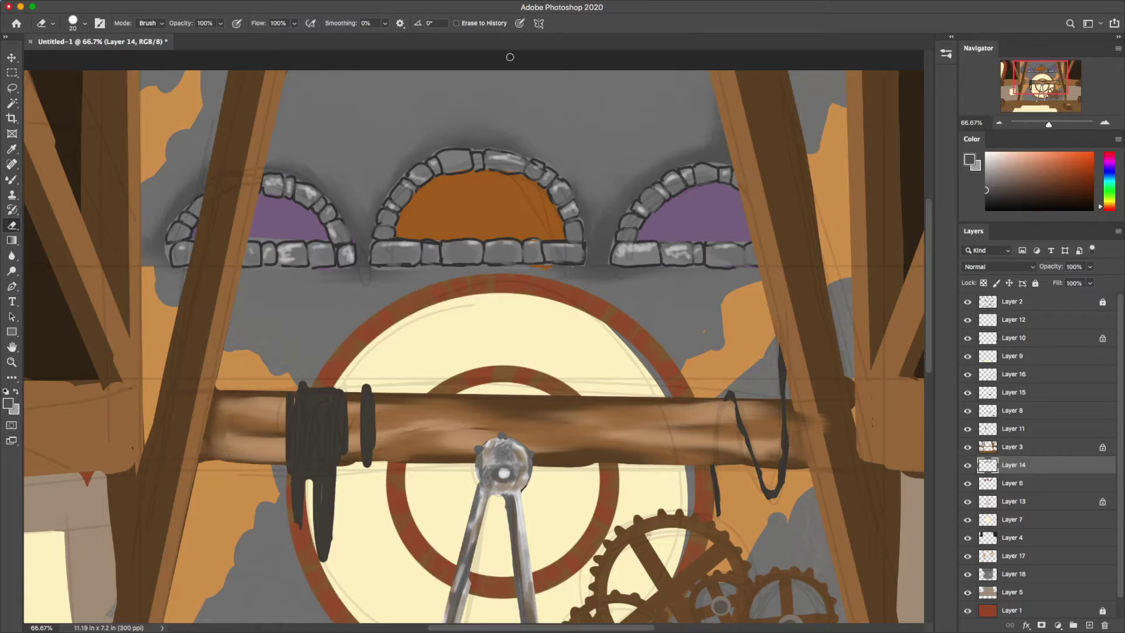
{"action": "key", "text": "alt+bracketleft"}
{"action": "key", "text": "alt+bracketright"}
{"action": "key", "text": "ctrl+minus"}
{"action": "key", "text": "ctrl+minus"}
{"action": "key", "text": "ctrl+minus"}
{"action": "key", "text": "ctrl+plus"}
{"action": "key", "text": "ctrl+plus"}
On Layer 6, darken the orange pane and shade the purple windows, adding light purple strokes.
{"action": "key", "text": "b"}
{"action": "key", "text": "alt+bracketleft"}
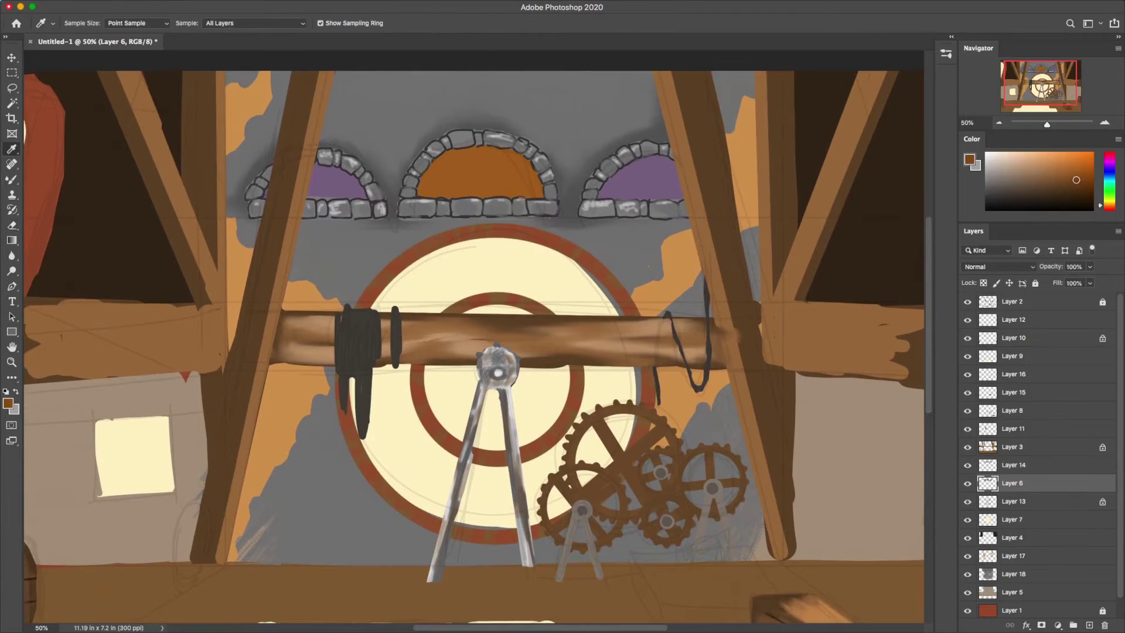
{"action": "left_click", "coordinate": [1053, 188]}
{"action": "key", "text": "shift+b"}
{"action": "key", "text": "bracketleft"}
{"action": "key", "text": "bracketleft"}
{"action": "key", "text": "bracketleft"}
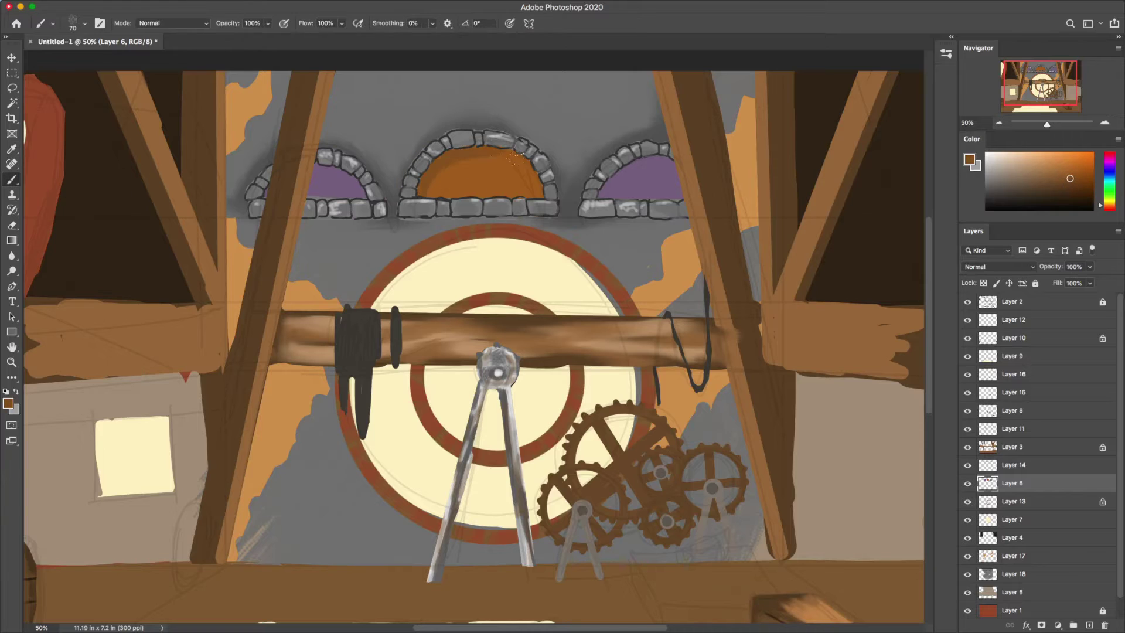
{"action": "left_click_drag", "start_coordinate": [422, 188], "coordinate": [479, 144]}
{"action": "key", "text": "bracketleft"}
{"action": "key", "text": "bracketleft"}
{"action": "key", "text": "bracketleft"}
{"action": "left_click", "coordinate": [625, 176], "text": "alt"}
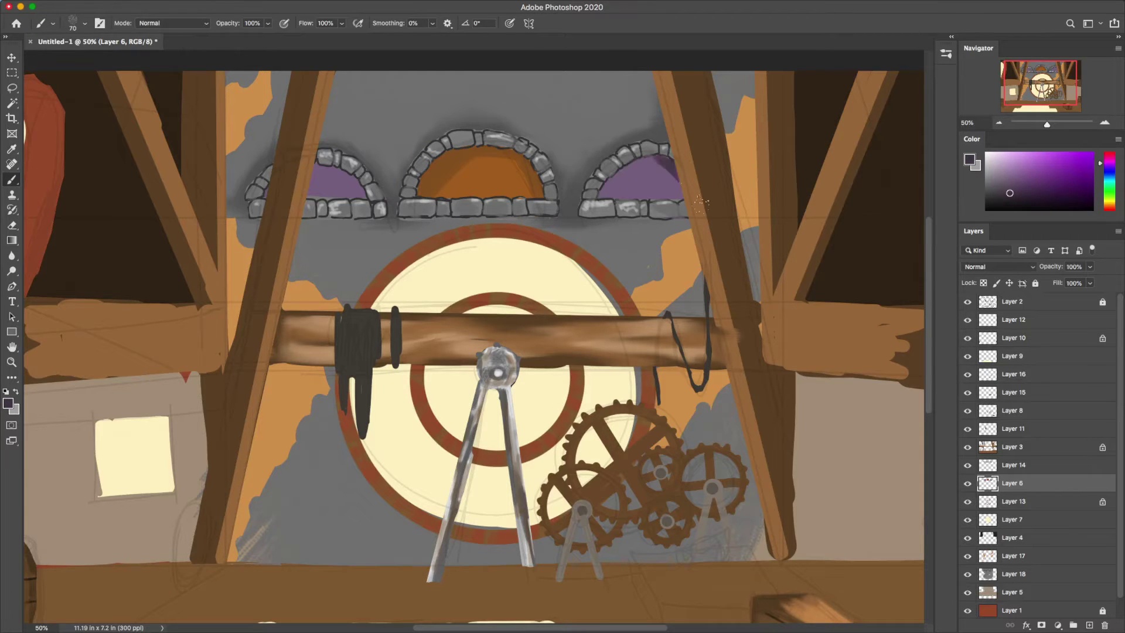
{"action": "left_click_drag", "start_coordinate": [651, 159], "coordinate": [674, 193]}
{"action": "left_click_drag", "start_coordinate": [316, 167], "coordinate": [358, 197]}
{"action": "left_click", "coordinate": [1011, 181]}
{"action": "mouse_move", "coordinate": [615, 170]}
{"action": "left_mouse_down"}
{"action": "mouse_move", "coordinate": [674, 191]}
{"action": "mouse_move", "coordinate": [648, 193]}
{"action": "left_mouse_up"}
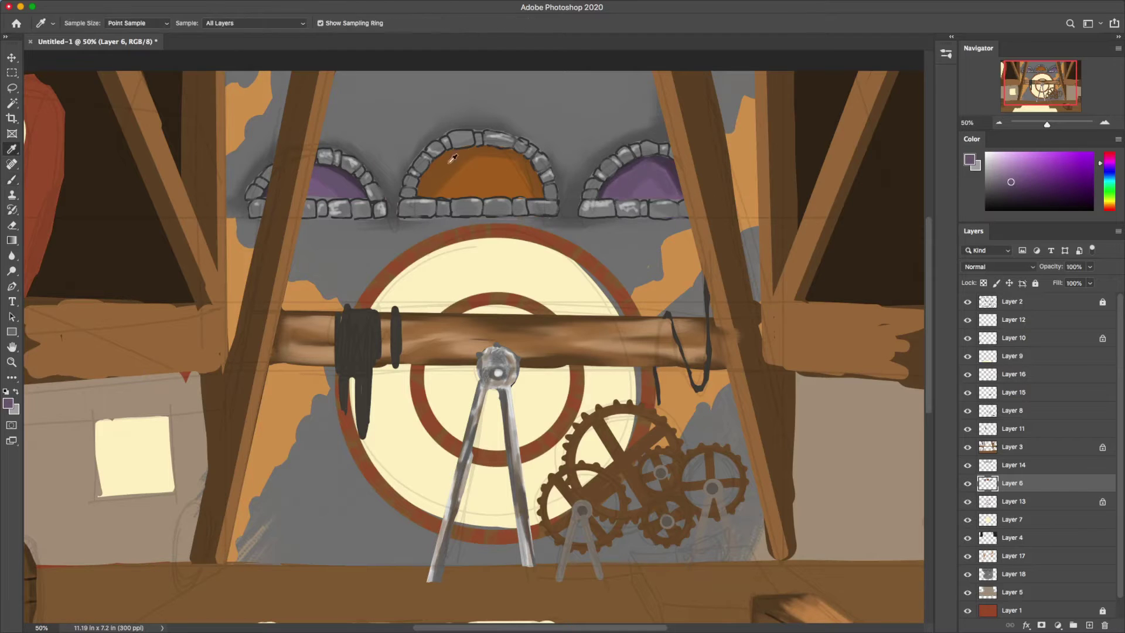
Sample the middle window's orange, set its brightness to 66, and ready a size-50 blending brush.
{"action": "left_click", "coordinate": [466, 171], "text": "alt"}
{"action": "key", "text": "i"}
{"action": "left_click", "coordinate": [1118, 139]}
{"action": "left_click", "coordinate": [1049, 176]}
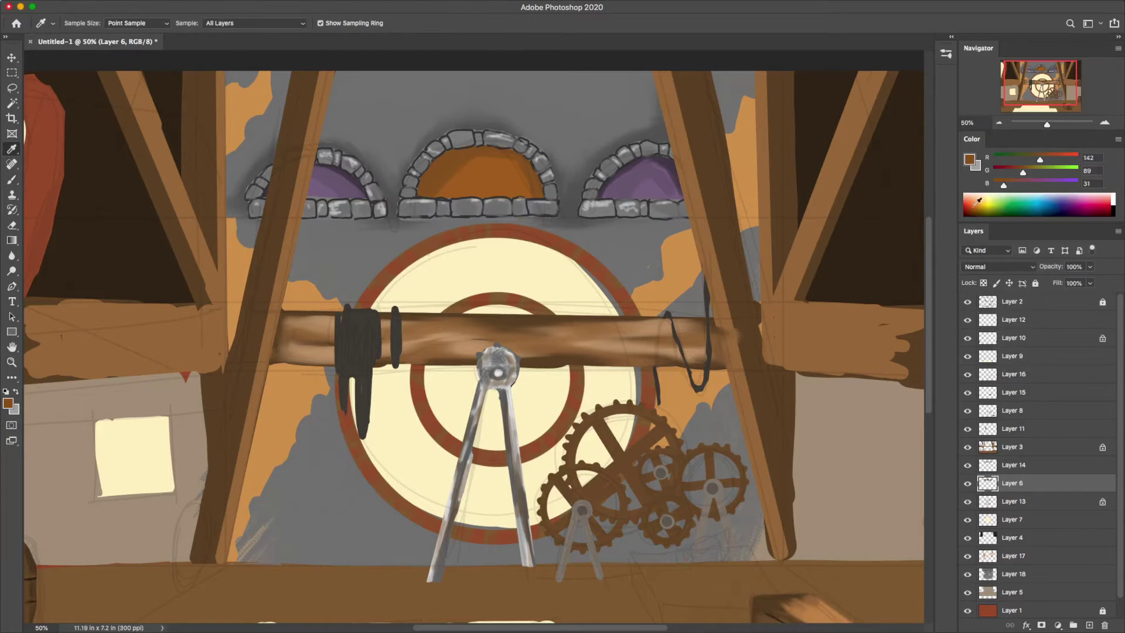
{"action": "left_click", "coordinate": [1119, 139]}
{"action": "left_click", "coordinate": [1051, 194]}
{"action": "left_click", "coordinate": [461, 173]}
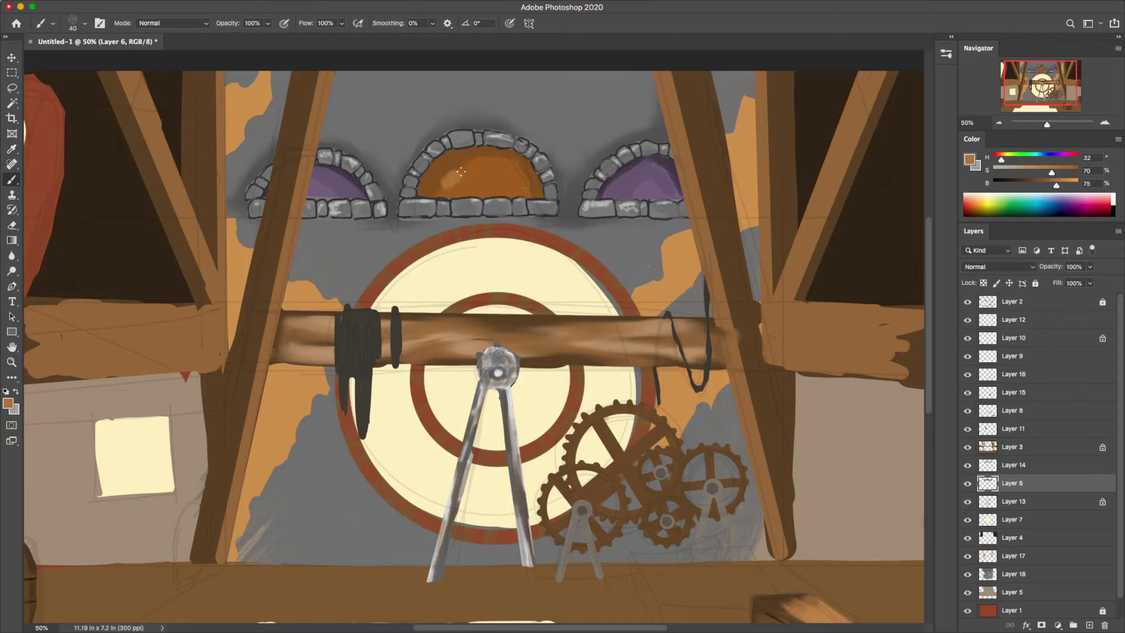
{"action": "left_click_drag", "start_coordinate": [1041, 189], "coordinate": [1048, 188]}
{"action": "key", "text": "b"}
{"action": "key", "text": "shift+b"}
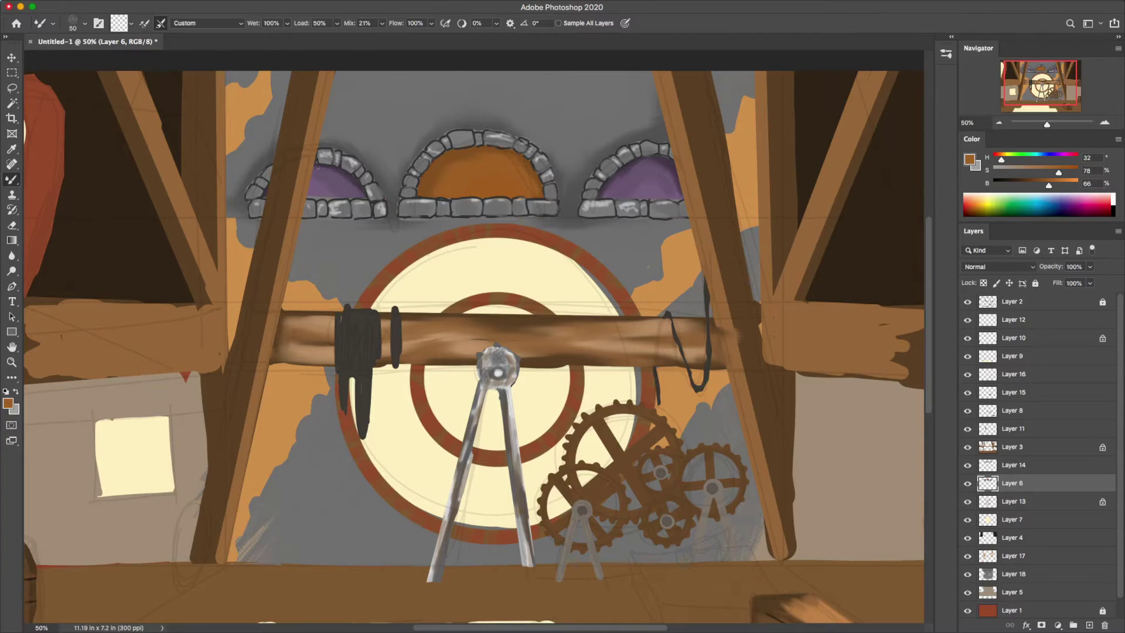
{"action": "key", "text": "ctrl+minus"}
{"action": "key", "text": "ctrl+minus"}
{"action": "key", "text": "ctrl+minus"}
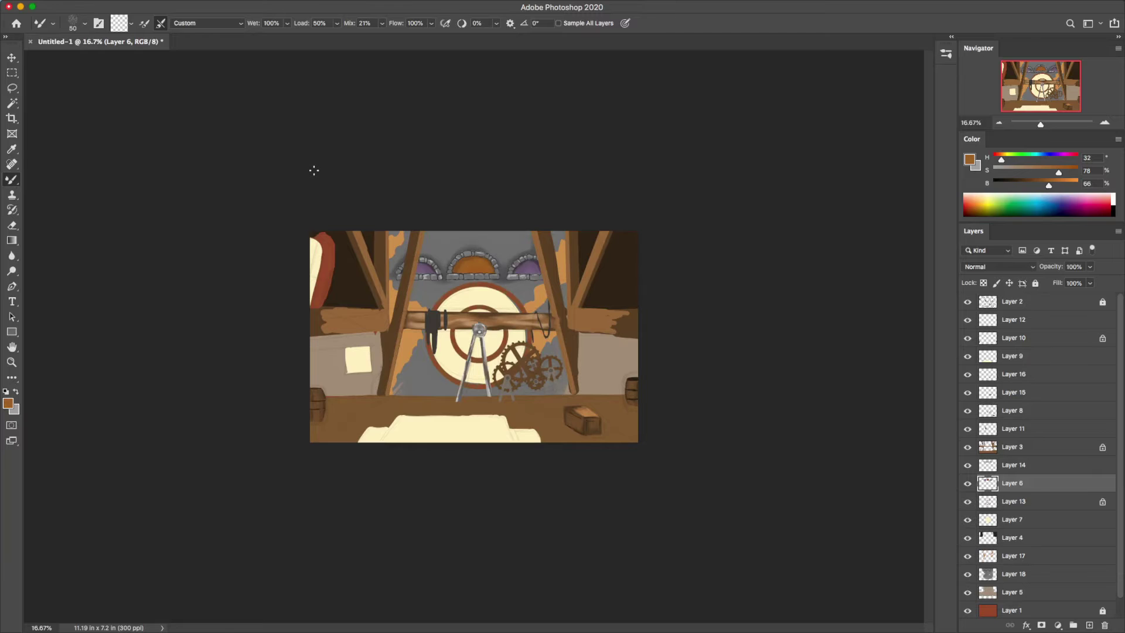
{"action": "key", "text": "ctrl+plus"}
{"action": "key", "text": "ctrl+plus"}
{"action": "key", "text": "ctrl+plus"}
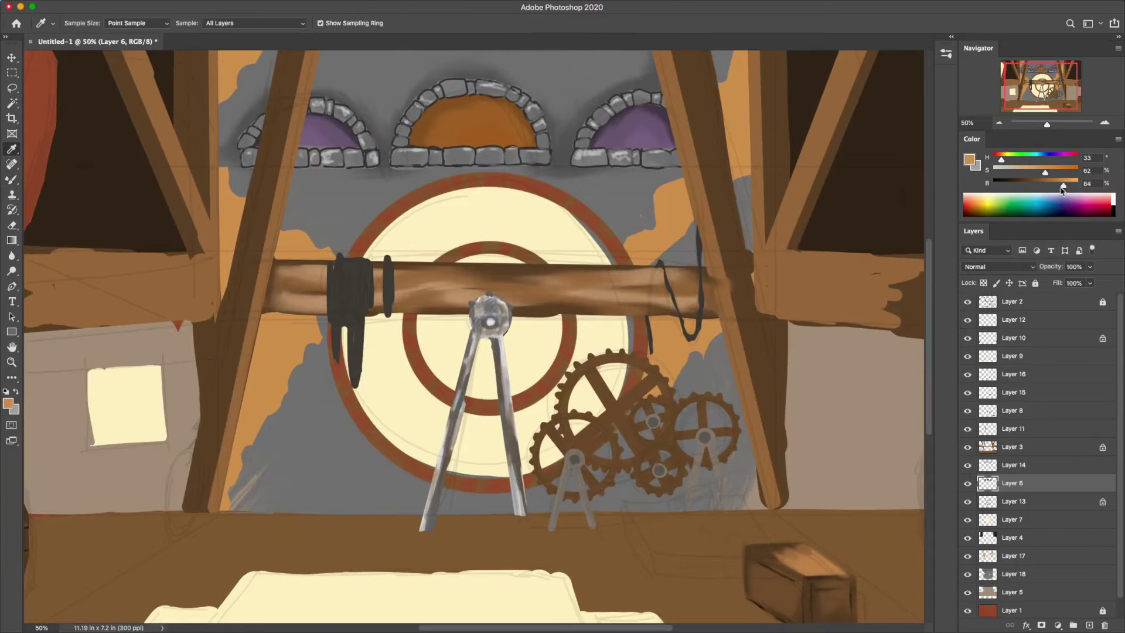
With transparency locked, paint broad orange strokes on both sides of the beam beside the clock.
{"action": "left_click", "coordinate": [277, 355], "text": "alt"}
{"action": "left_click", "coordinate": [1084, 551]}
{"action": "key", "text": "slash"}
{"action": "key", "text": "shift+b"}
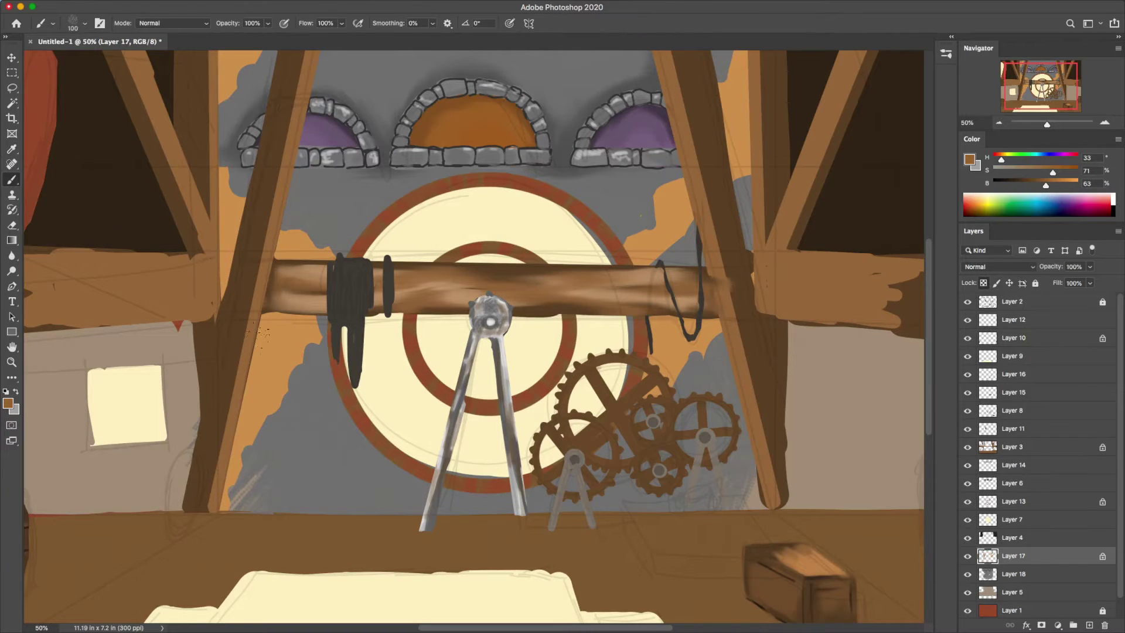
{"action": "key", "text": "bracketright"}
{"action": "key", "text": "bracketright"}
{"action": "key", "text": "bracketright"}
{"action": "left_click_drag", "start_coordinate": [270, 358], "coordinate": [308, 318]}
{"action": "left_click_drag", "start_coordinate": [644, 211], "coordinate": [674, 252]}
{"action": "left_click_drag", "start_coordinate": [657, 316], "coordinate": [674, 381]}
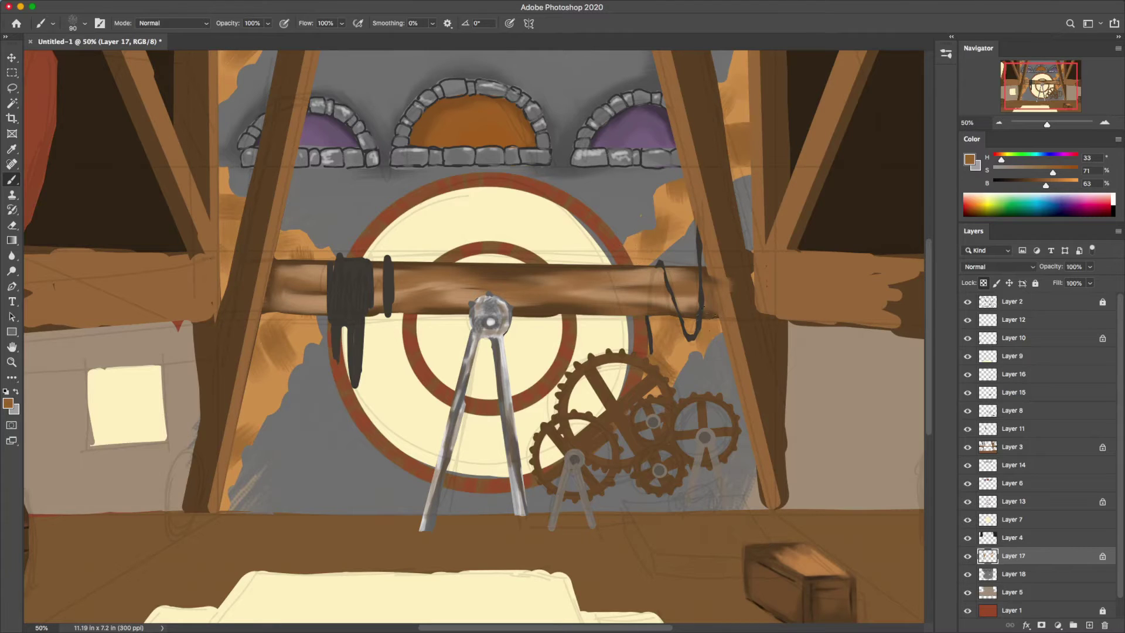
Paint muted brown at size 50 and 63% opacity, then blend the orange patches right of the beam.
{"action": "left_click", "coordinate": [250, 415], "text": "alt"}
{"action": "key", "text": "bracketleft"}
{"action": "key", "text": "bracketleft"}
{"action": "key", "text": "bracketleft"}
{"action": "key", "text": "6"}
{"action": "key", "text": "3"}
{"action": "left_click_drag", "start_coordinate": [269, 390], "coordinate": [293, 322]}
{"action": "key", "text": "shift+b"}
{"action": "key", "text": "shift+b"}
{"action": "key", "text": "shift+b"}
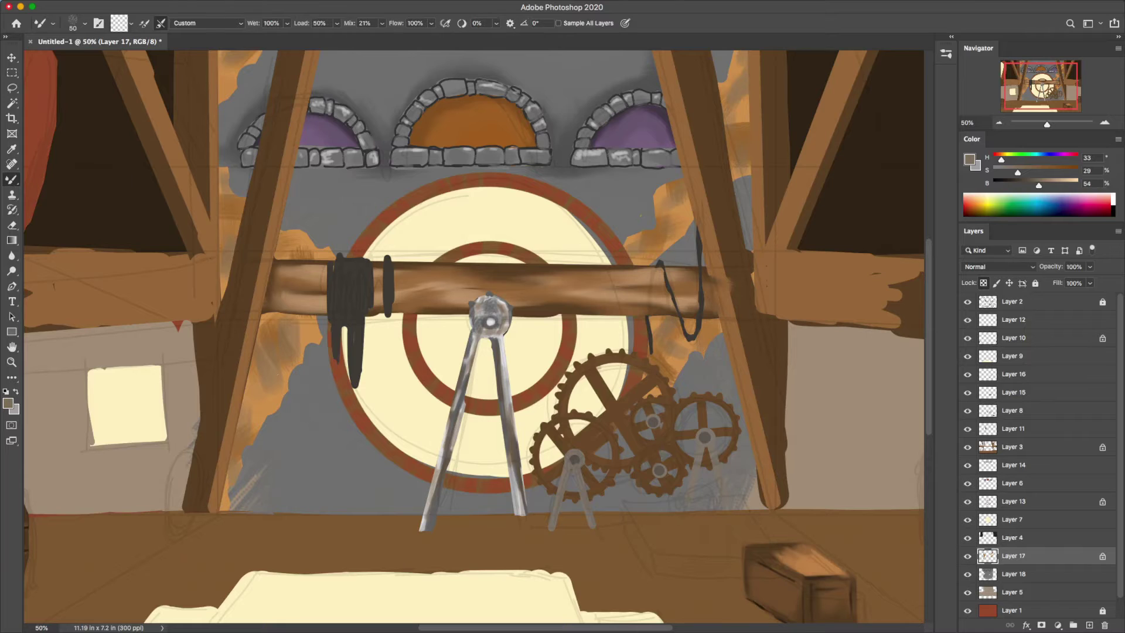
{"action": "mouse_move", "coordinate": [668, 242]}
{"action": "left_mouse_down"}
{"action": "mouse_move", "coordinate": [658, 326]}
{"action": "mouse_move", "coordinate": [736, 132]}
{"action": "left_mouse_up"}
{"action": "key", "text": "ctrl+minus"}
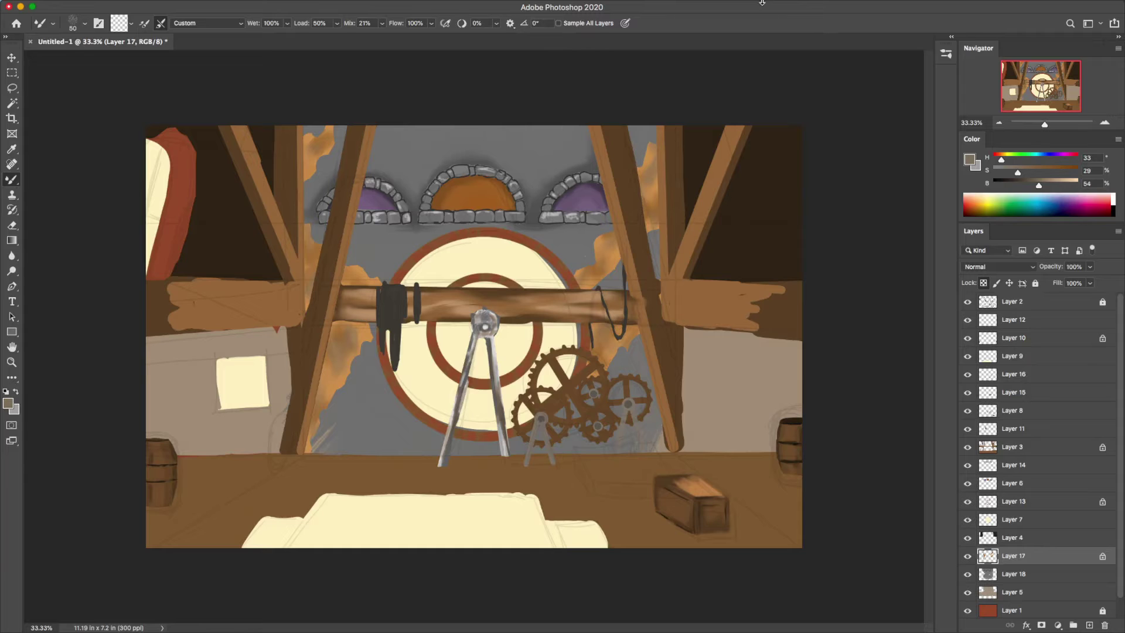
{"action": "key", "text": "ctrl+plus"}
{"action": "key", "text": "ctrl+plus"}
Fill the gap between the upper-right roof beams with dark grey at full opacity.
{"action": "left_click", "coordinate": [1010, 574]}
{"action": "key", "text": "shift+b"}
{"action": "left_click", "coordinate": [146, 499], "text": "alt"}
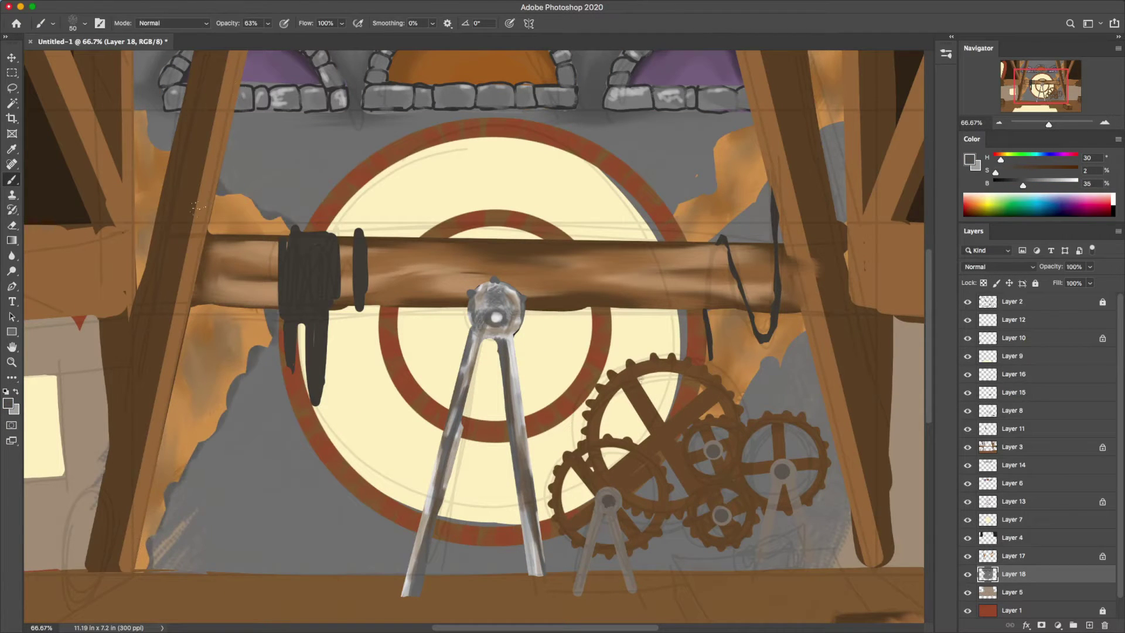
{"action": "left_click_drag", "start_coordinate": [833, 126], "coordinate": [832, 219]}
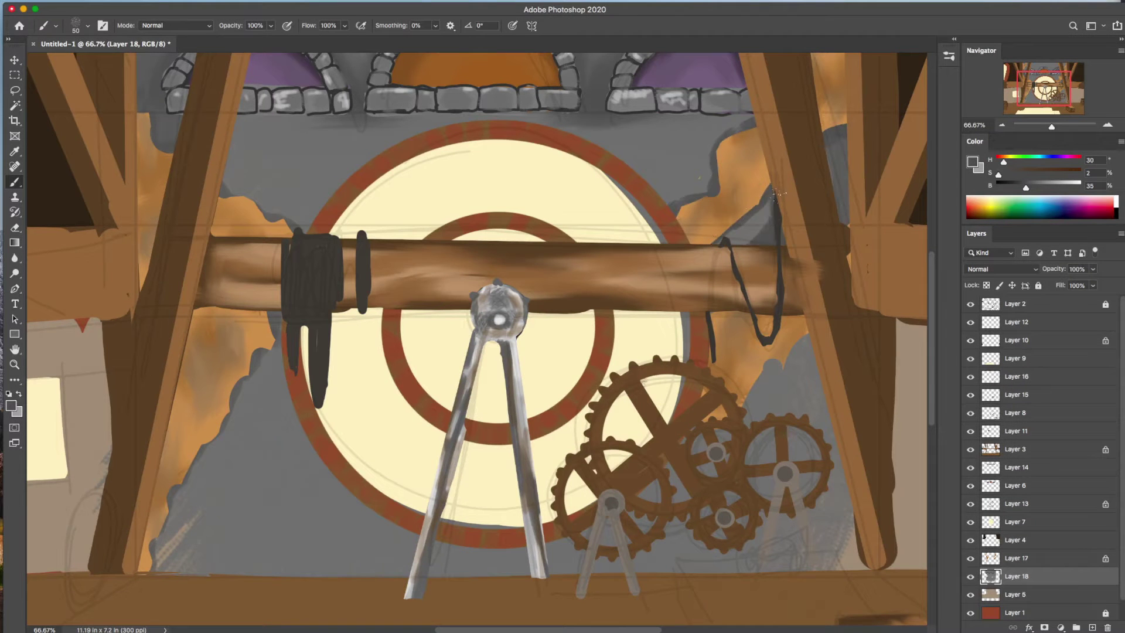
{"action": "key", "text": "0"}
{"action": "left_click_drag", "start_coordinate": [849, 160], "coordinate": [836, 223]}
{"action": "left_click", "coordinate": [837, 176], "text": "alt"}
{"action": "left_click_drag", "start_coordinate": [835, 126], "coordinate": [843, 212]}
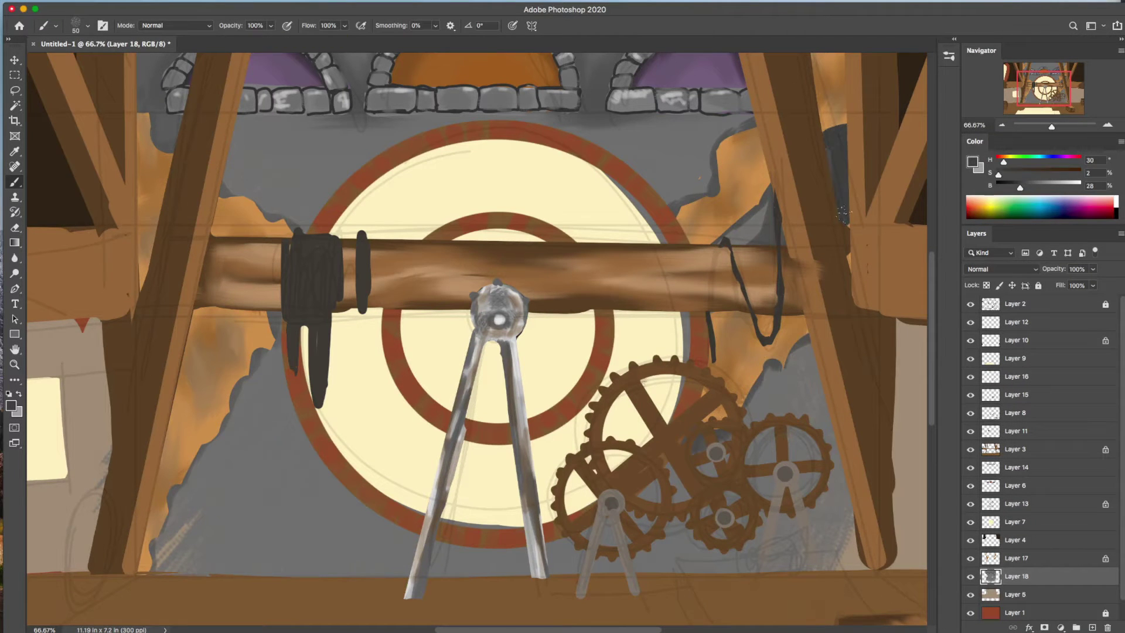
Cover the orange gap between the upper-left beams with grey and smear the grey edge near the left beam.
{"action": "mouse_move", "coordinate": [153, 58]}
{"action": "left_mouse_down"}
{"action": "mouse_move", "coordinate": [167, 150]}
{"action": "mouse_move", "coordinate": [196, 153]}
{"action": "left_mouse_up"}
{"action": "key", "text": "shift+b"}
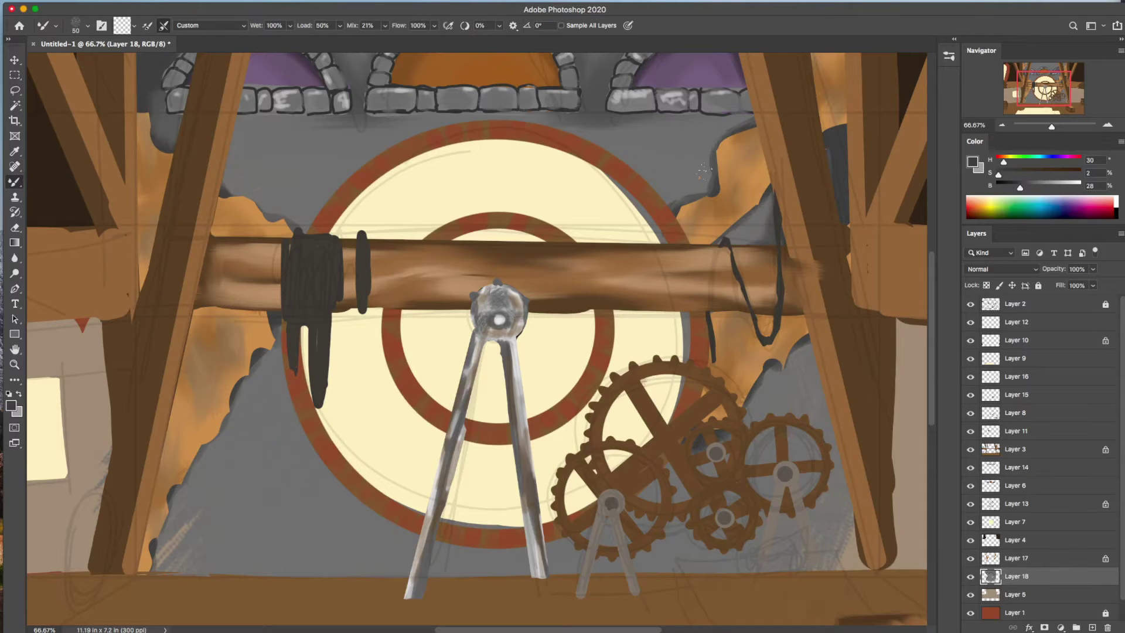
{"action": "left_click_drag", "start_coordinate": [253, 368], "coordinate": [155, 565]}
{"action": "key", "text": "ctrl+minus"}
{"action": "key", "text": "ctrl+minus"}
{"action": "key", "text": "ctrl+minus"}
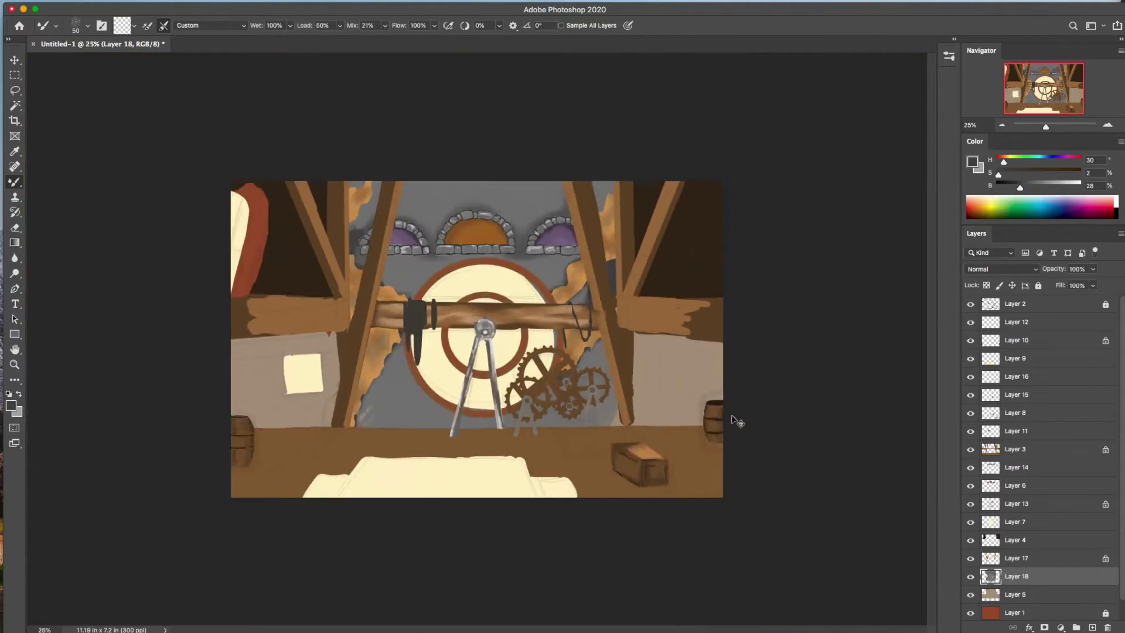
Smooth the left and right beam ends on the wooden beam layer with a size-125 brush.
{"action": "left_click", "coordinate": [624, 369], "text": "ctrl"}
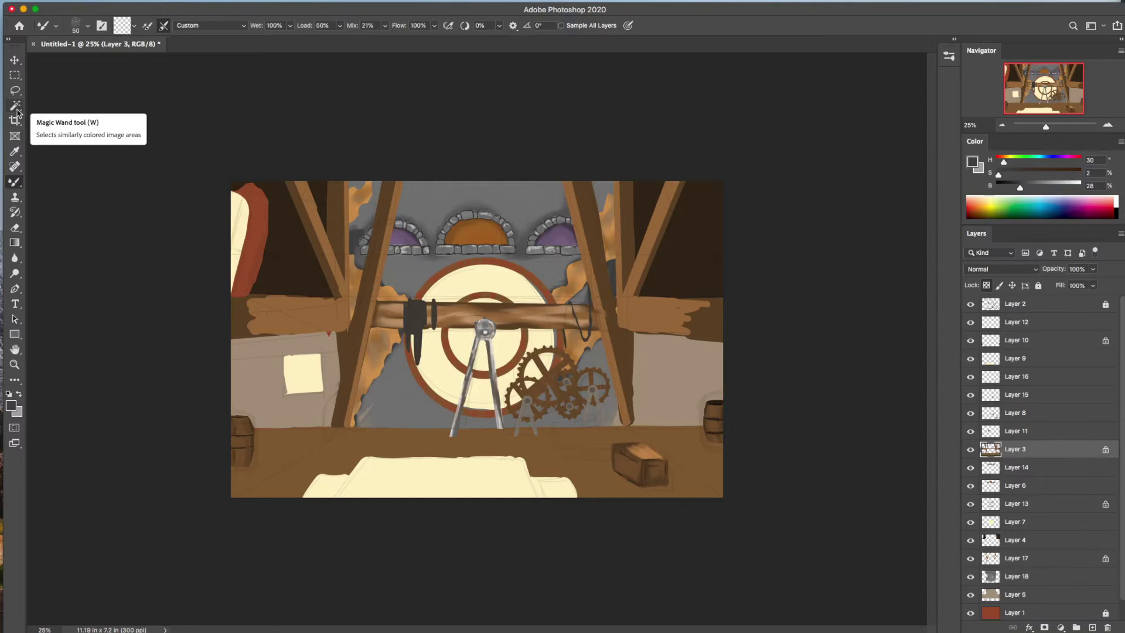
{"action": "key", "text": "bracketright"}
{"action": "key", "text": "bracketright"}
{"action": "key", "text": "bracketright"}
{"action": "left_click_drag", "start_coordinate": [252, 310], "coordinate": [290, 331]}
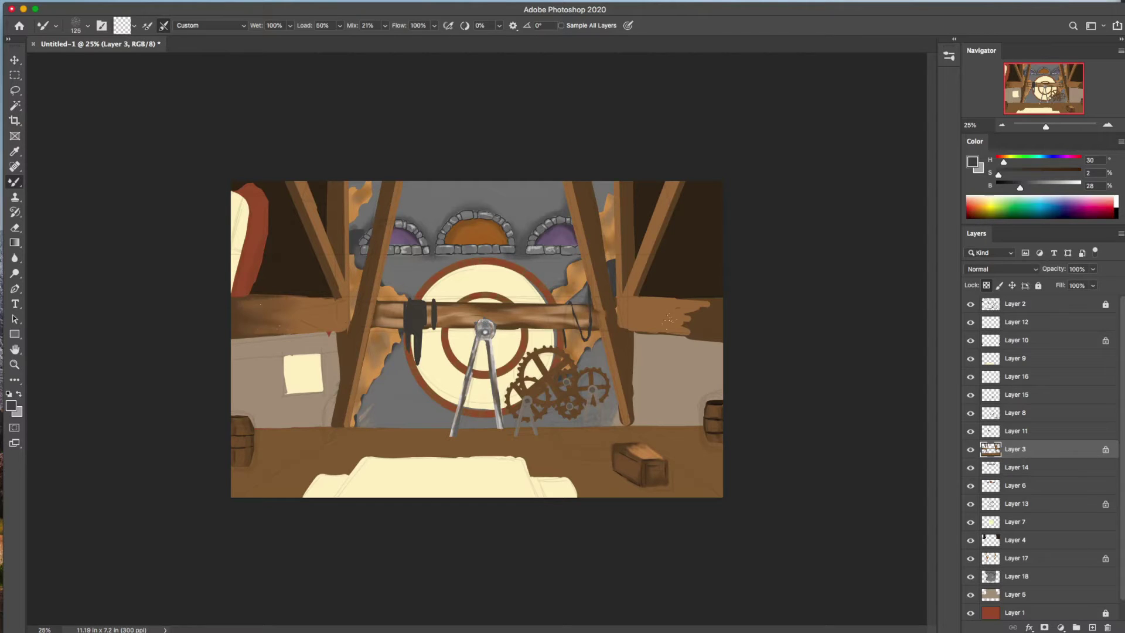
{"action": "mouse_move", "coordinate": [674, 302]}
{"action": "left_mouse_down"}
{"action": "mouse_move", "coordinate": [682, 316]}
{"action": "mouse_move", "coordinate": [650, 321]}
{"action": "left_mouse_up"}
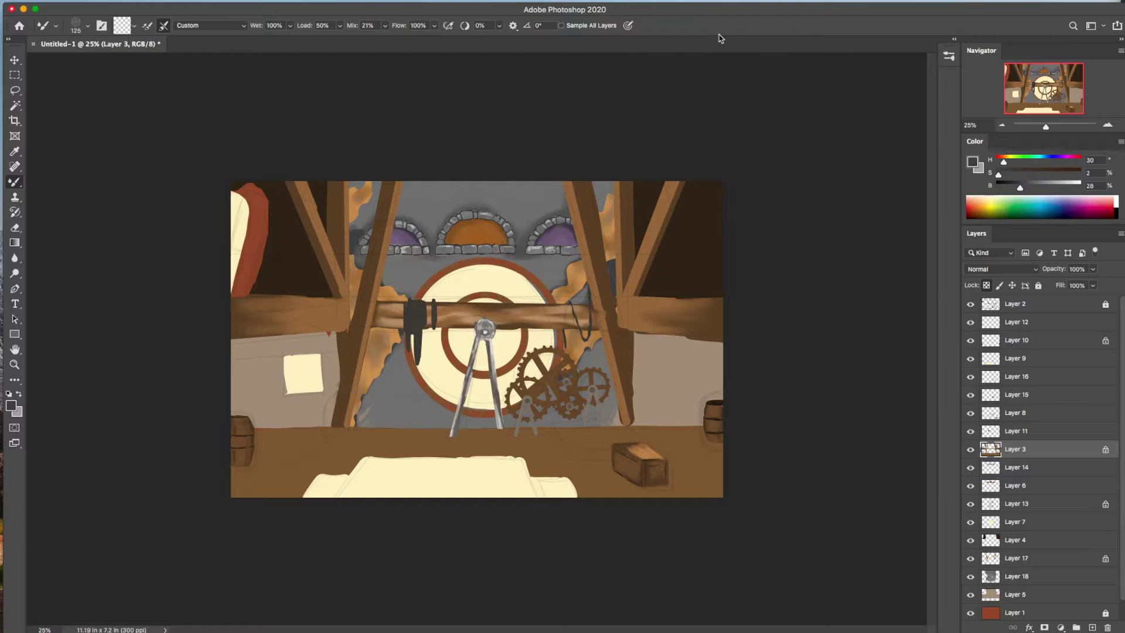
Repaint the red door jamb warm brown with a dark brown inner edge.
{"action": "left_click", "coordinate": [278, 193], "text": "alt"}
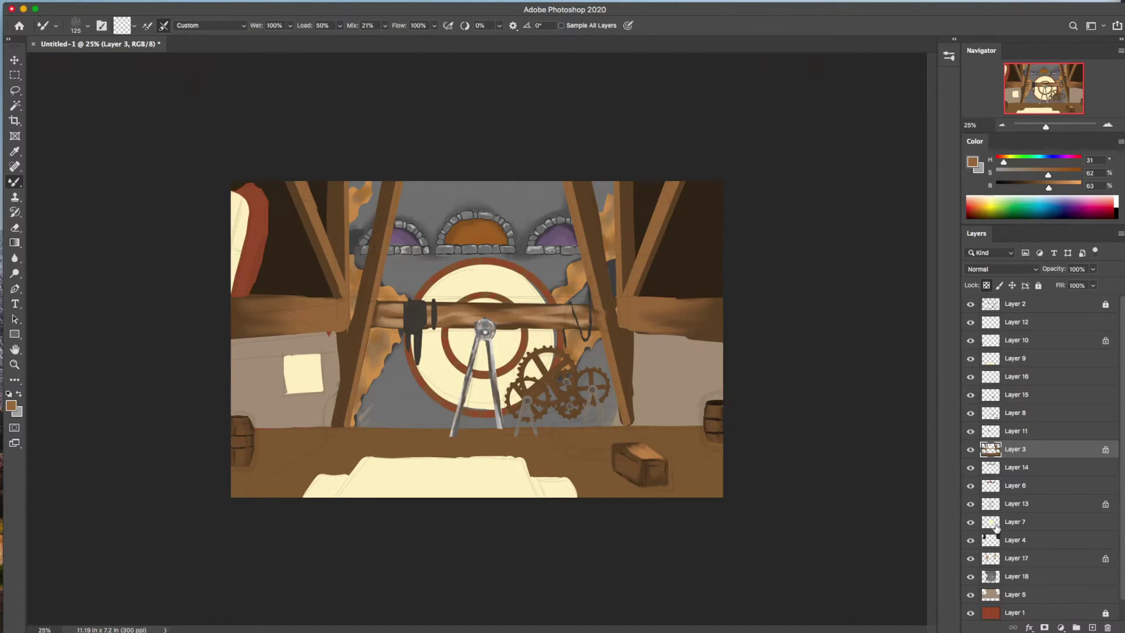
{"action": "key", "text": "ctrl+plus"}
{"action": "left_click", "coordinate": [1016, 540]}
{"action": "key", "text": "shift+b"}
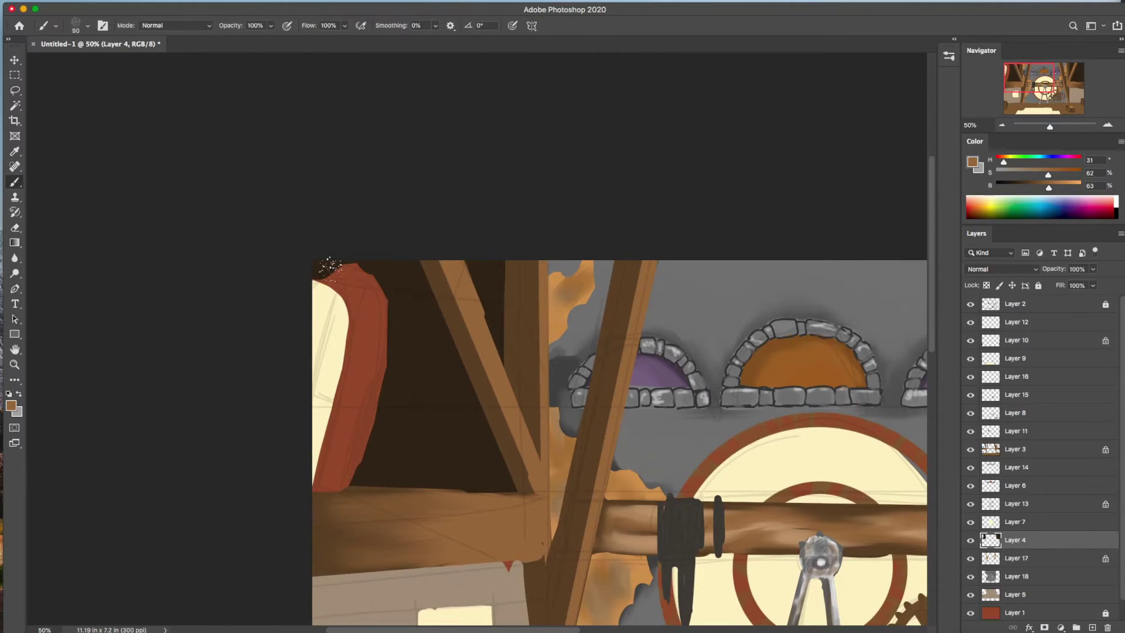
{"action": "left_click_drag", "start_coordinate": [330, 268], "coordinate": [346, 486]}
{"action": "mouse_move", "coordinate": [375, 264]}
{"action": "left_mouse_down"}
{"action": "mouse_move", "coordinate": [351, 463]}
{"action": "mouse_move", "coordinate": [369, 253]}
{"action": "mouse_move", "coordinate": [337, 490]}
{"action": "mouse_move", "coordinate": [361, 451]}
{"action": "left_mouse_up"}
{"action": "left_click", "coordinate": [416, 417], "text": "alt"}
{"action": "key", "text": "ctrl+minus"}
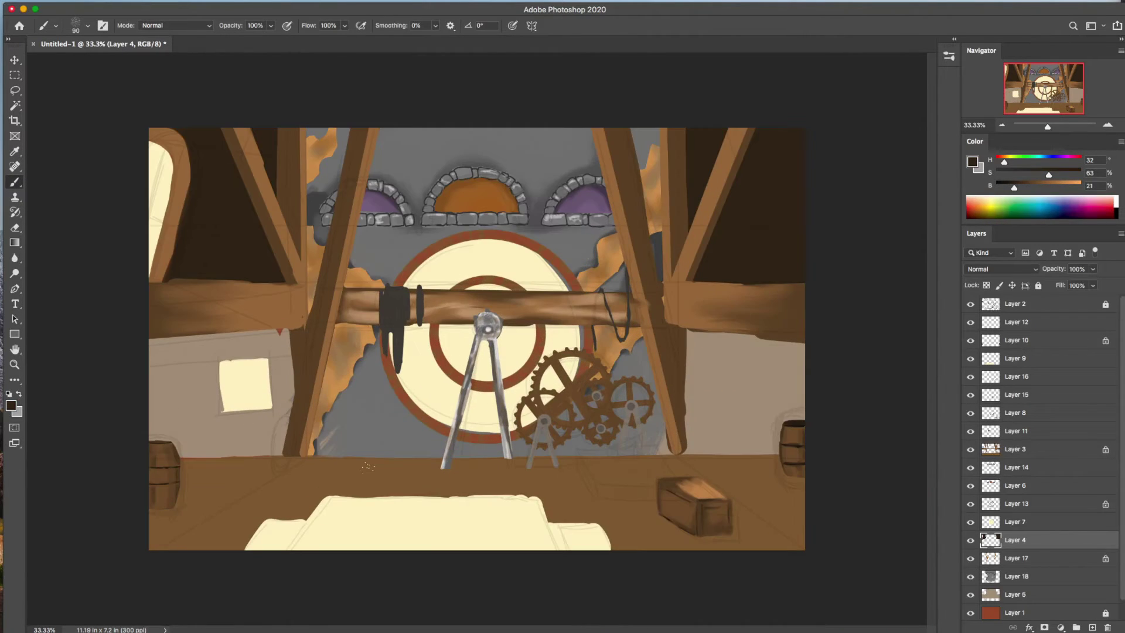
Repaint the top-left door arch and dark upper-left frame gap in brown, then blend the shading.
{"action": "left_click", "coordinate": [183, 164], "text": "alt"}
{"action": "mouse_move", "coordinate": [190, 182]}
{"action": "left_mouse_down"}
{"action": "mouse_move", "coordinate": [176, 124]}
{"action": "mouse_move", "coordinate": [188, 281]}
{"action": "left_mouse_up"}
{"action": "mouse_move", "coordinate": [176, 164]}
{"action": "left_mouse_down"}
{"action": "mouse_move", "coordinate": [199, 132]}
{"action": "mouse_move", "coordinate": [194, 275]}
{"action": "left_mouse_up"}
{"action": "left_click_drag", "start_coordinate": [223, 159], "coordinate": [187, 278]}
{"action": "left_click_drag", "start_coordinate": [1035, 188], "coordinate": [999, 187]}
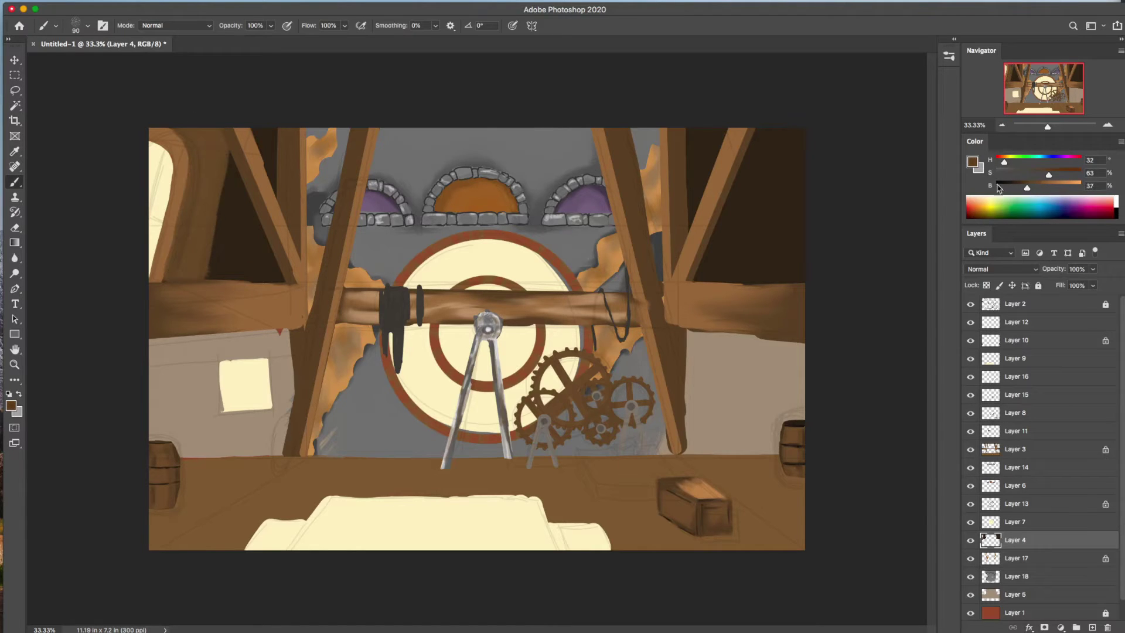
{"action": "left_click_drag", "start_coordinate": [237, 152], "coordinate": [217, 276]}
{"action": "left_click_drag", "start_coordinate": [246, 176], "coordinate": [248, 226]}
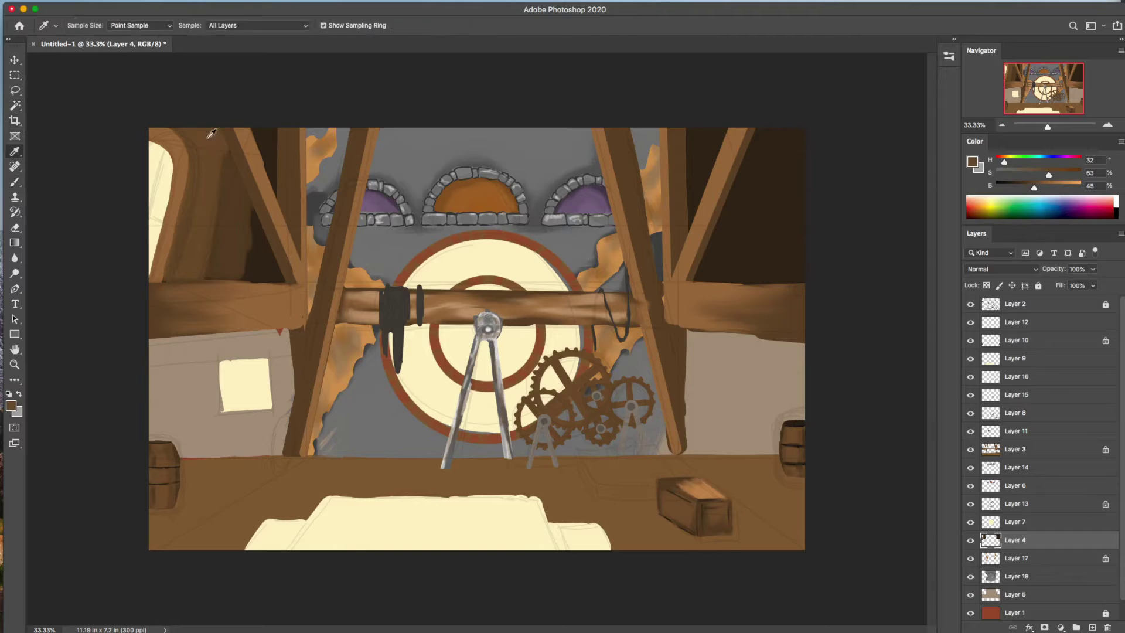
{"action": "key", "text": "shift+b"}
{"action": "key", "text": "shift+b"}
{"action": "key", "text": "shift+b"}
{"action": "left_click", "coordinate": [243, 214], "text": "alt"}
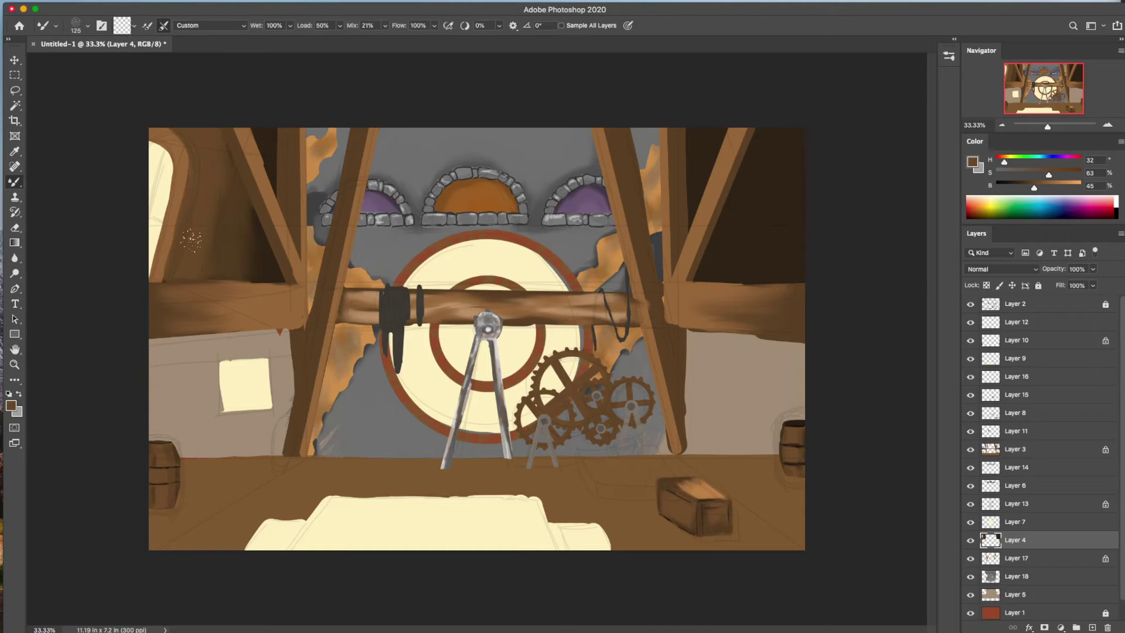
{"action": "left_click_drag", "start_coordinate": [191, 239], "coordinate": [239, 161]}
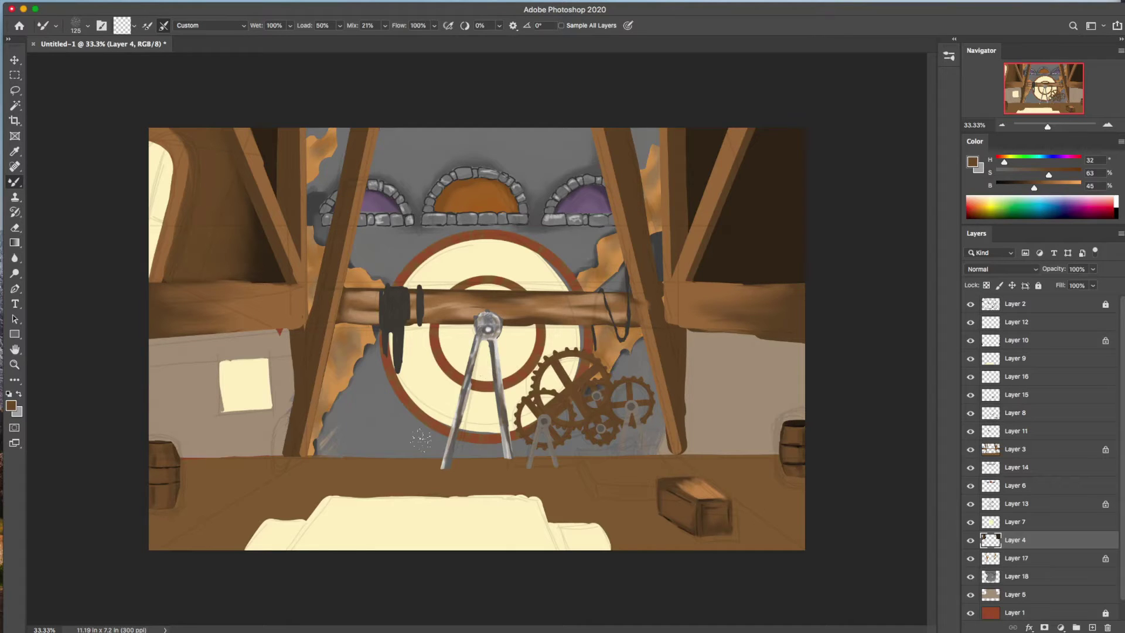
Lock the floor shape's transparency and tint the cream floor shape soft yellow.
{"action": "left_click", "coordinate": [448, 521], "text": "ctrl"}
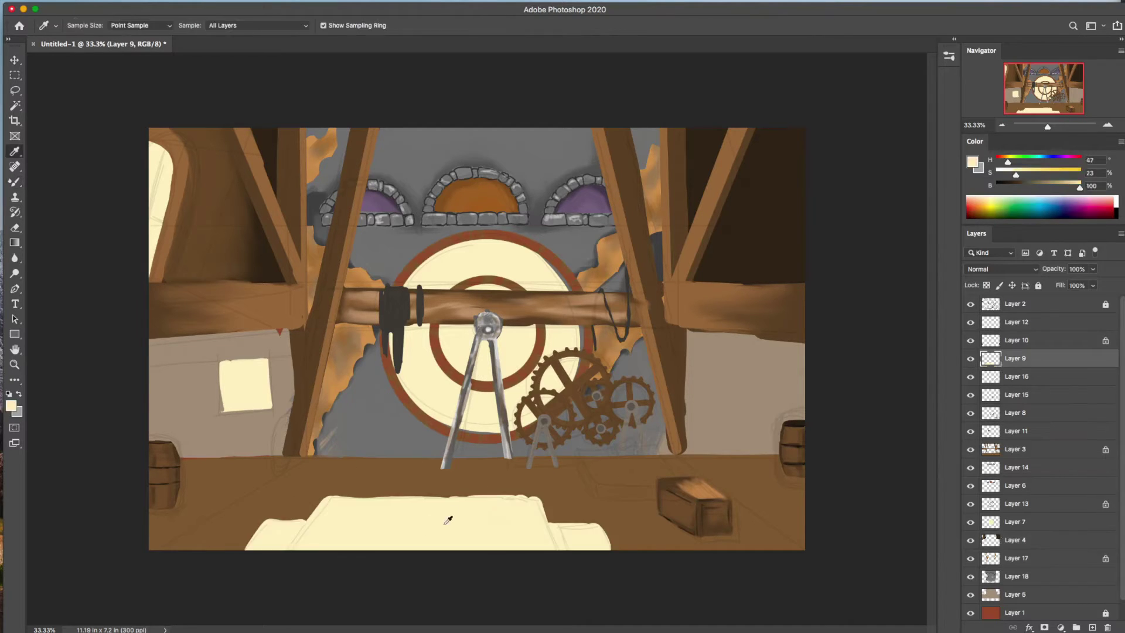
{"action": "key", "text": "shift+b"}
{"action": "left_click", "coordinate": [316, 531], "text": "alt"}
{"action": "left_click", "coordinate": [987, 285]}
{"action": "mouse_move", "coordinate": [320, 512]}
{"action": "left_mouse_down"}
{"action": "mouse_move", "coordinate": [293, 545]}
{"action": "mouse_move", "coordinate": [571, 531]}
{"action": "left_mouse_up"}
{"action": "key", "text": "shift+b"}
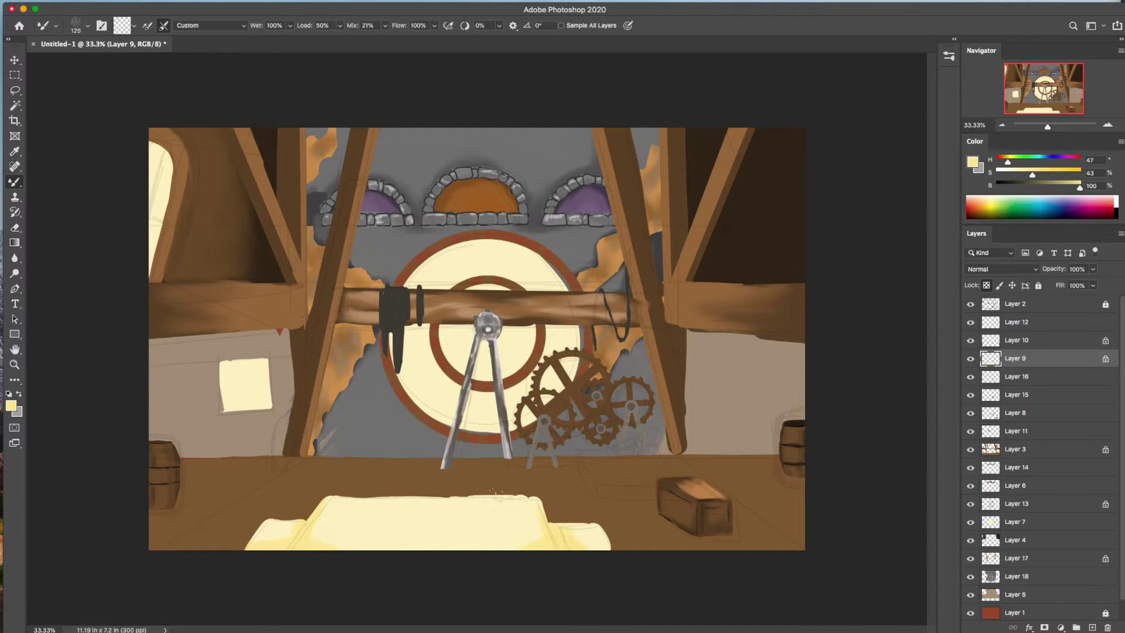
{"action": "key", "text": "e"}
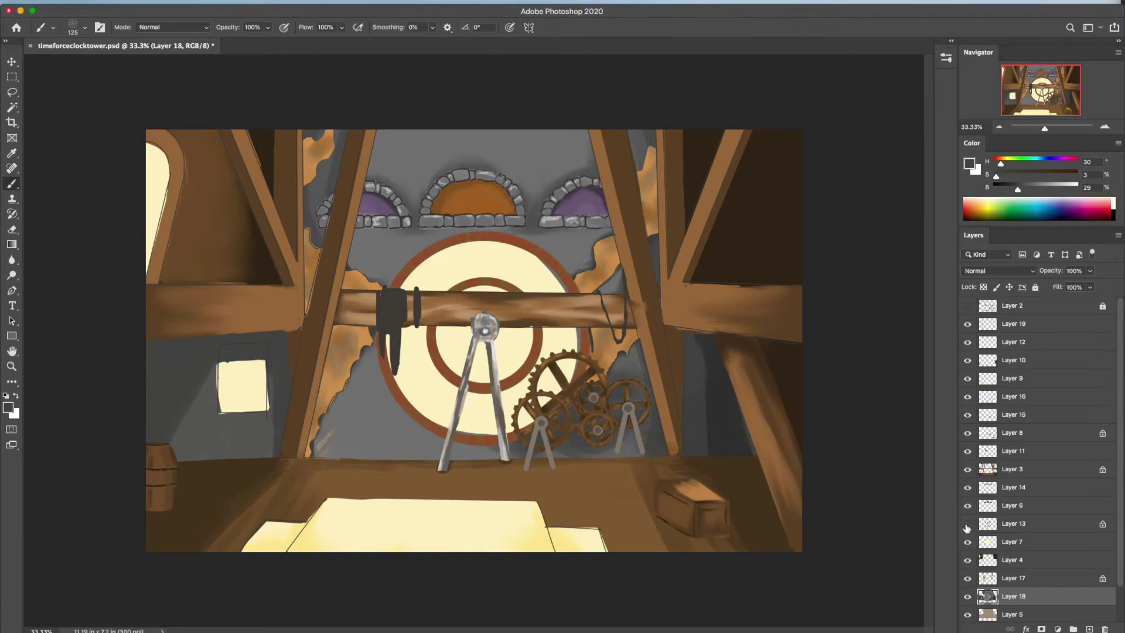
Lock the stand layer's transparency and paint very dark shadows on the legs, joints, feet and pivot.
{"action": "key", "text": "e"}
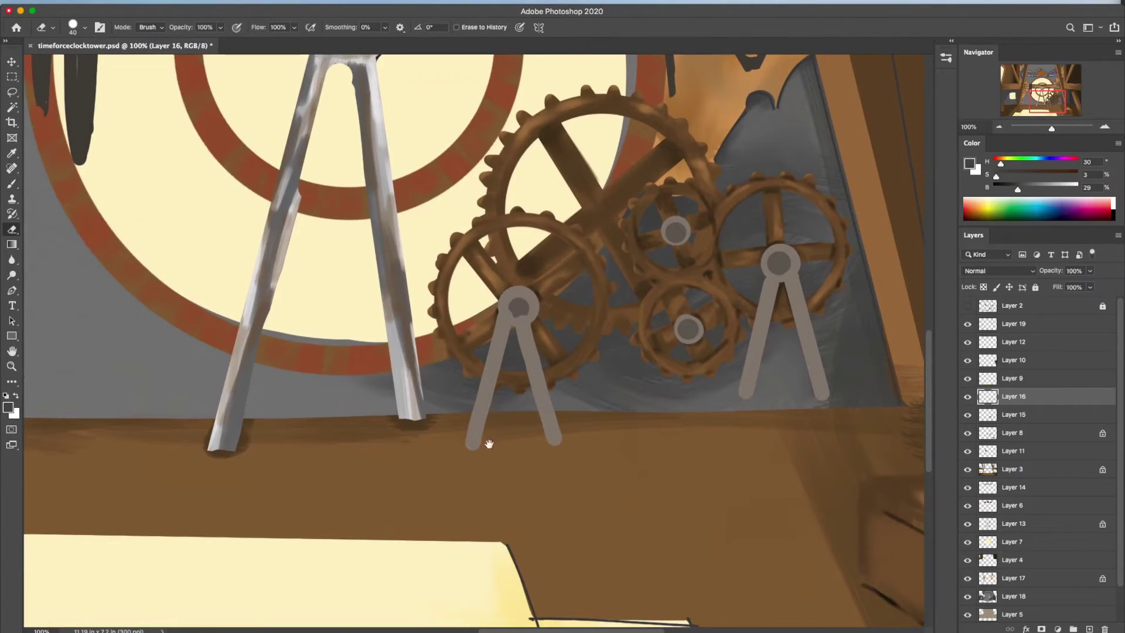
{"action": "key", "text": "/"}
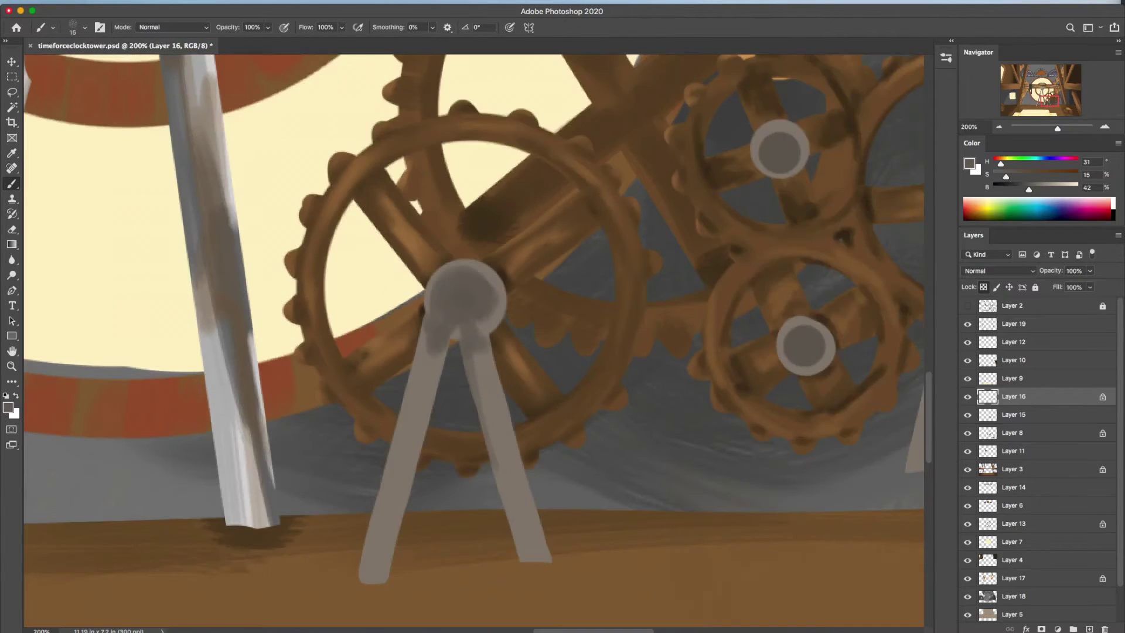
{"action": "left_click_drag", "start_coordinate": [440, 331], "coordinate": [375, 580]}
{"action": "left_click_drag", "start_coordinate": [439, 352], "coordinate": [389, 527]}
{"action": "left_click_drag", "start_coordinate": [481, 325], "coordinate": [548, 560]}
{"action": "left_click_drag", "start_coordinate": [1029, 189], "coordinate": [1009, 189]}
{"action": "left_click", "coordinate": [461, 298]}
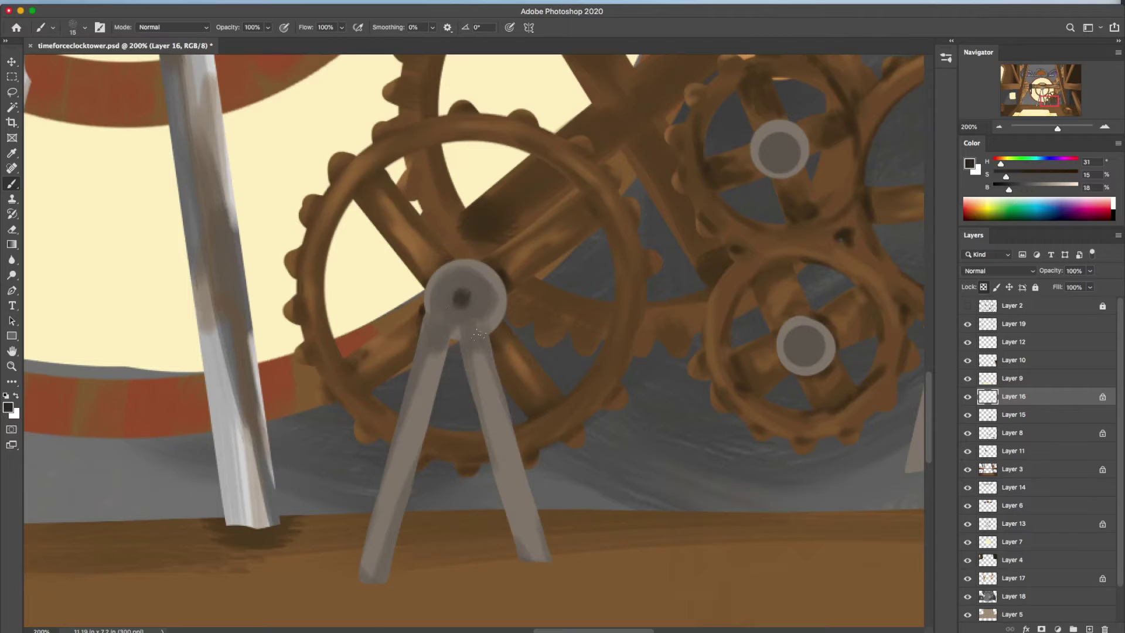
{"action": "left_click_drag", "start_coordinate": [463, 340], "coordinate": [486, 352]}
{"action": "left_click_drag", "start_coordinate": [423, 325], "coordinate": [440, 369]}
{"action": "left_click_drag", "start_coordinate": [360, 581], "coordinate": [386, 569]}
{"action": "left_click_drag", "start_coordinate": [518, 557], "coordinate": [545, 560]}
{"action": "left_click_drag", "start_coordinate": [1013, 189], "coordinate": [1022, 189]}
Shade the stand legs in mid grey-brown and add light highlights on the legs and pivot.
{"action": "left_click", "coordinate": [461, 299]}
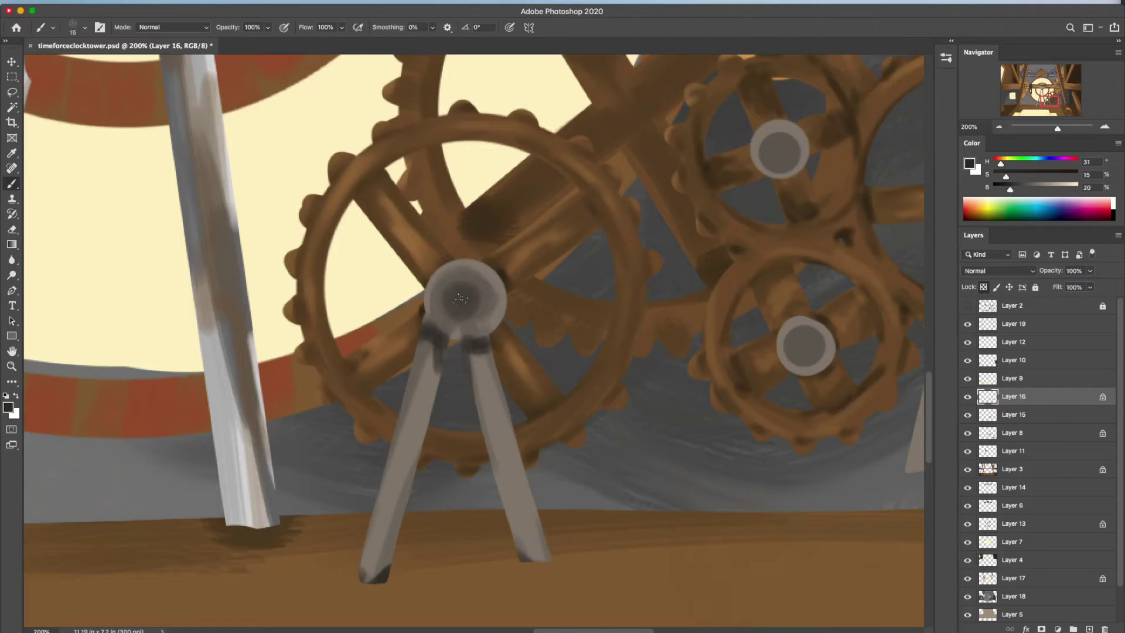
{"action": "left_click_drag", "start_coordinate": [480, 351], "coordinate": [516, 474]}
{"action": "left_click_drag", "start_coordinate": [422, 351], "coordinate": [390, 571]}
{"action": "left_click_drag", "start_coordinate": [516, 559], "coordinate": [548, 560]}
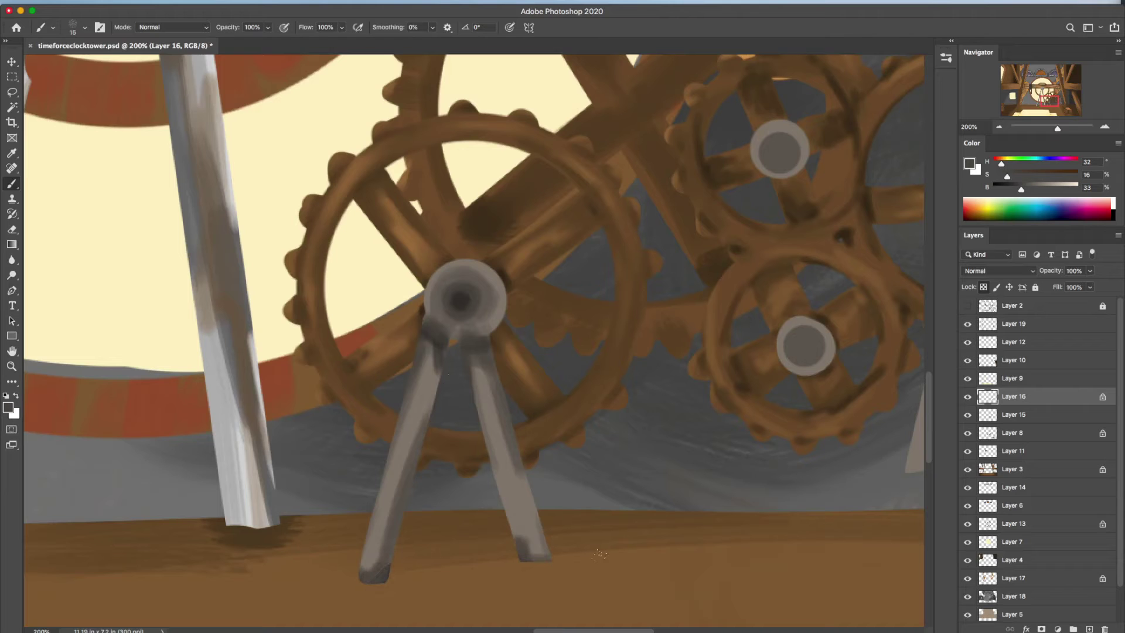
{"action": "left_click_drag", "start_coordinate": [499, 475], "coordinate": [518, 536]}
{"action": "left_click_drag", "start_coordinate": [483, 267], "coordinate": [504, 328]}
{"action": "left_click_drag", "start_coordinate": [1021, 189], "coordinate": [1058, 190]}
{"action": "left_click_drag", "start_coordinate": [489, 398], "coordinate": [536, 554]}
{"action": "left_click_drag", "start_coordinate": [440, 357], "coordinate": [378, 545]}
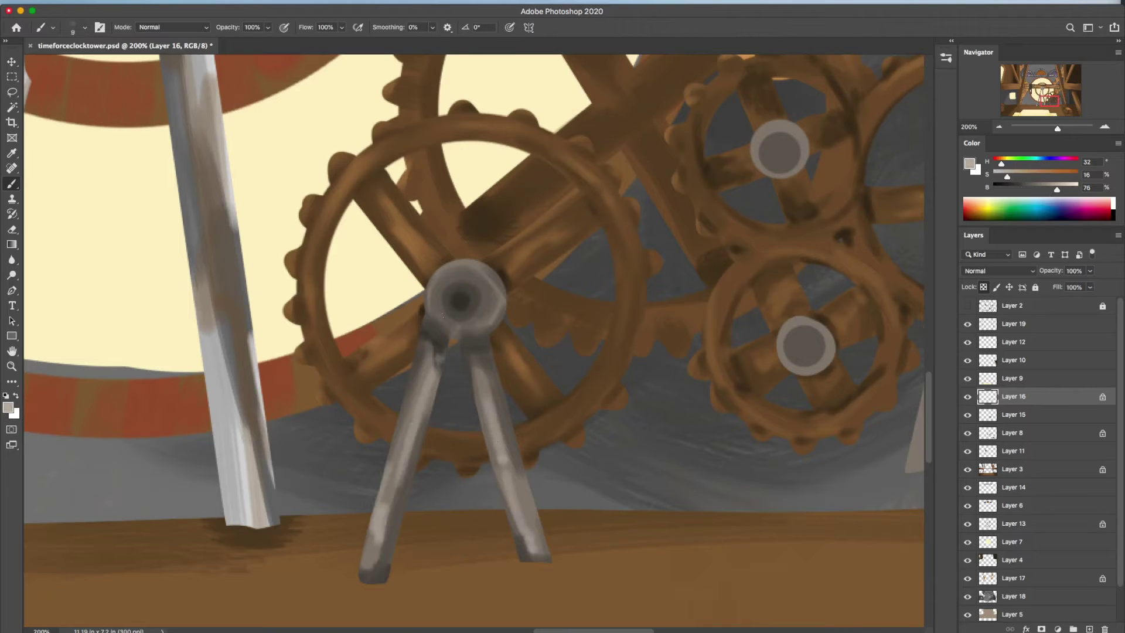
{"action": "left_click_drag", "start_coordinate": [434, 264], "coordinate": [480, 310]}
Try the Oil Brush 1 preset, then return to the plain painting brush.
{"action": "key", "text": "e"}
{"action": "key", "text": "F5"}
{"action": "scroll", "coordinate": [929, 275], "scroll_direction": "down", "scroll_amount": 1}
{"action": "left_click", "coordinate": [779, 456]}
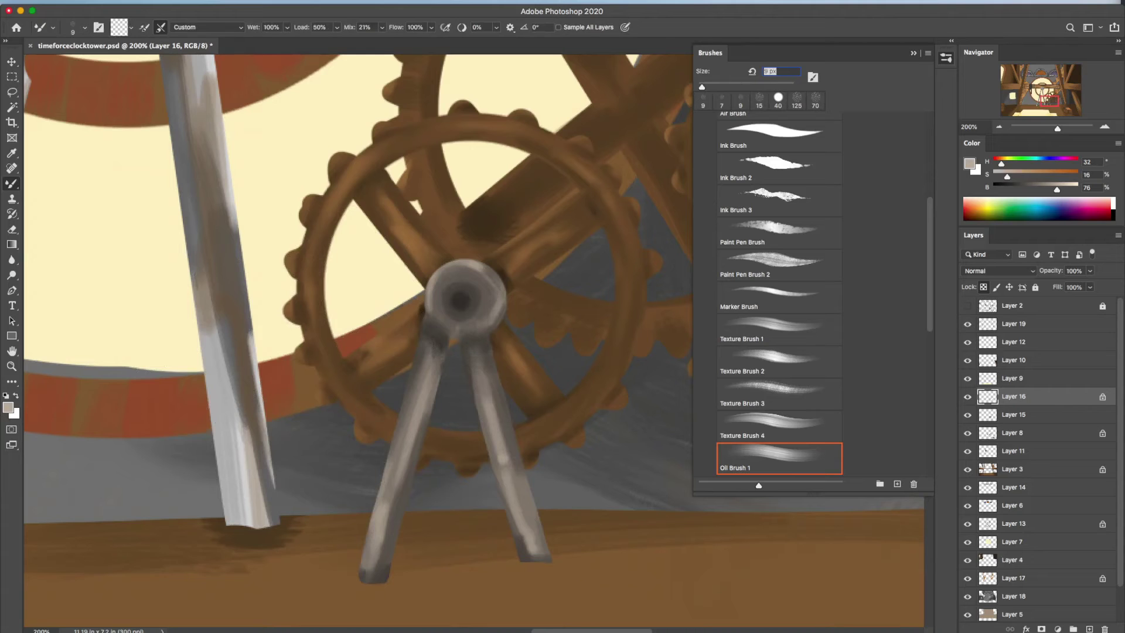
{"action": "key", "text": "F5"}
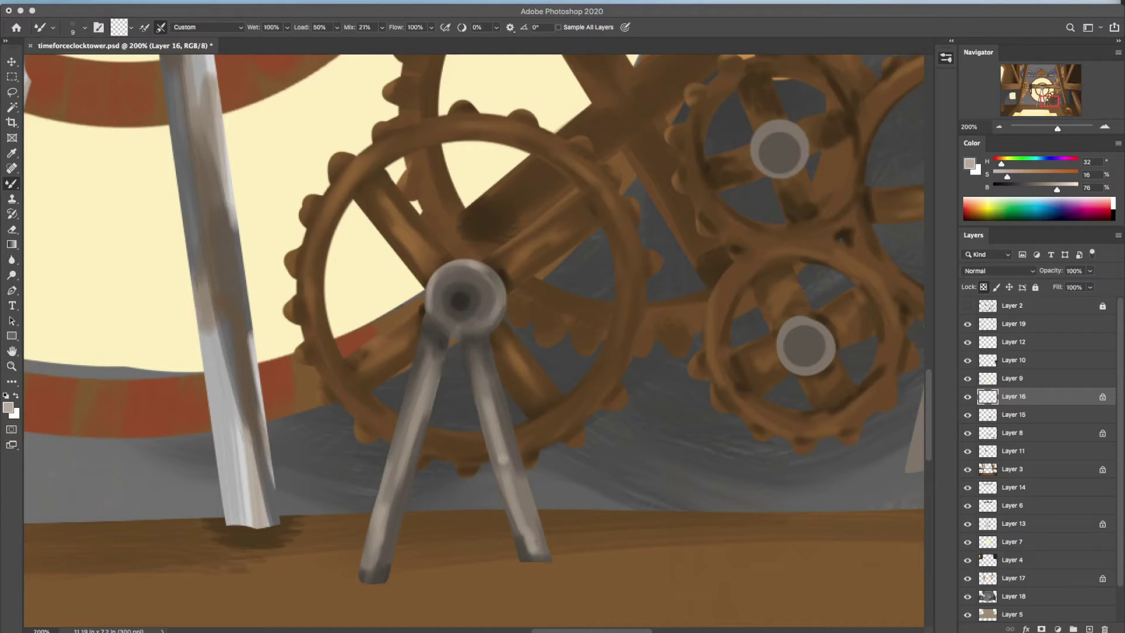
{"action": "key", "text": "F5"}
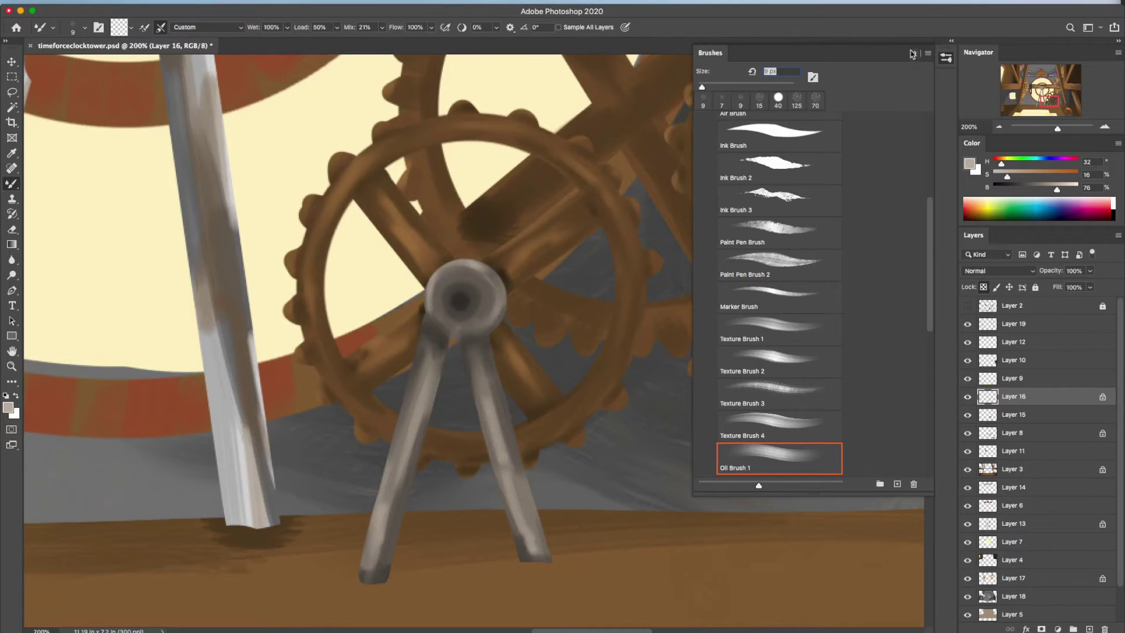
{"action": "left_click", "coordinate": [913, 53]}
{"action": "key", "text": "shift+b"}
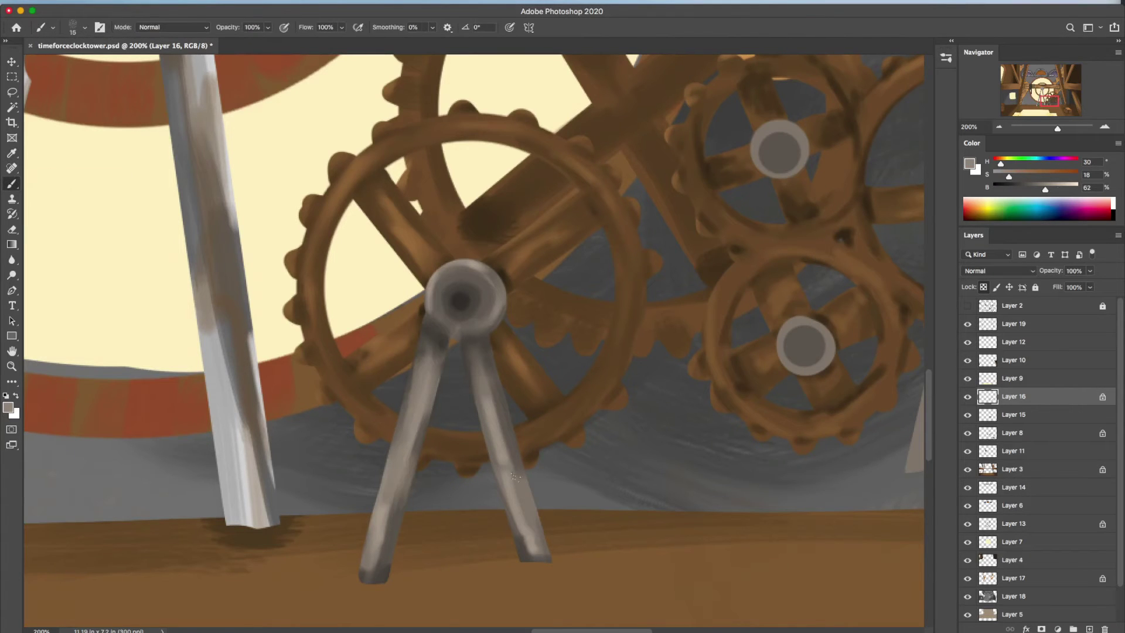
Darken the second stand's hub with a dark pivot hole and shade its leg edges.
{"action": "left_click", "coordinate": [548, 169], "text": "alt"}
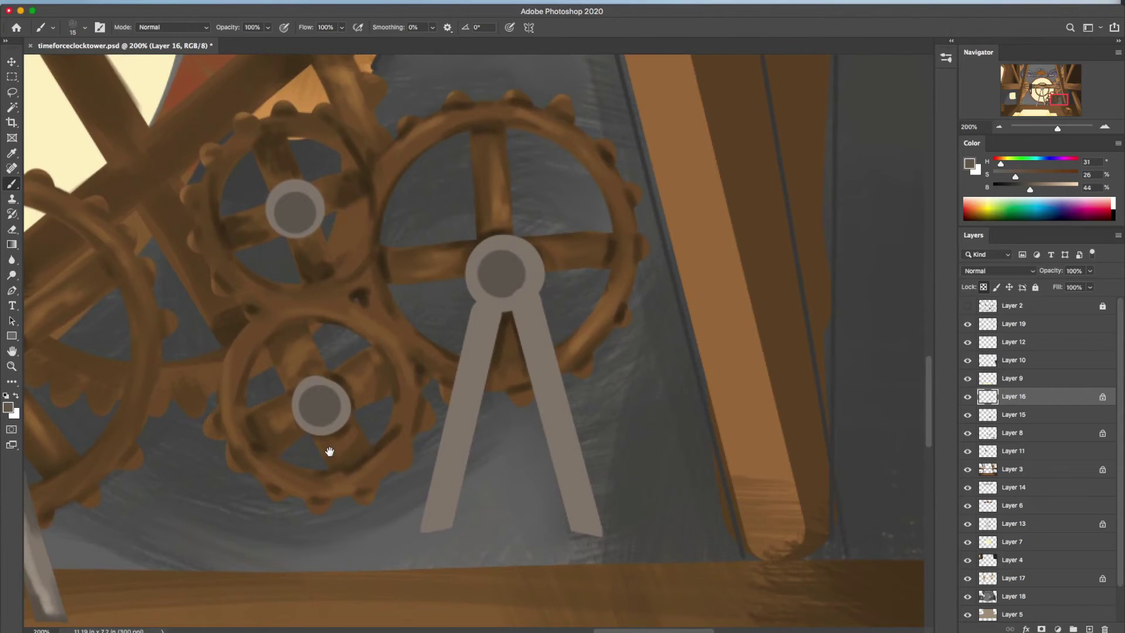
{"action": "left_click_drag", "start_coordinate": [330, 451], "coordinate": [698, 460]}
{"action": "left_click_drag", "start_coordinate": [316, 410], "coordinate": [352, 463]}
{"action": "left_click_drag", "start_coordinate": [332, 509], "coordinate": [403, 456]}
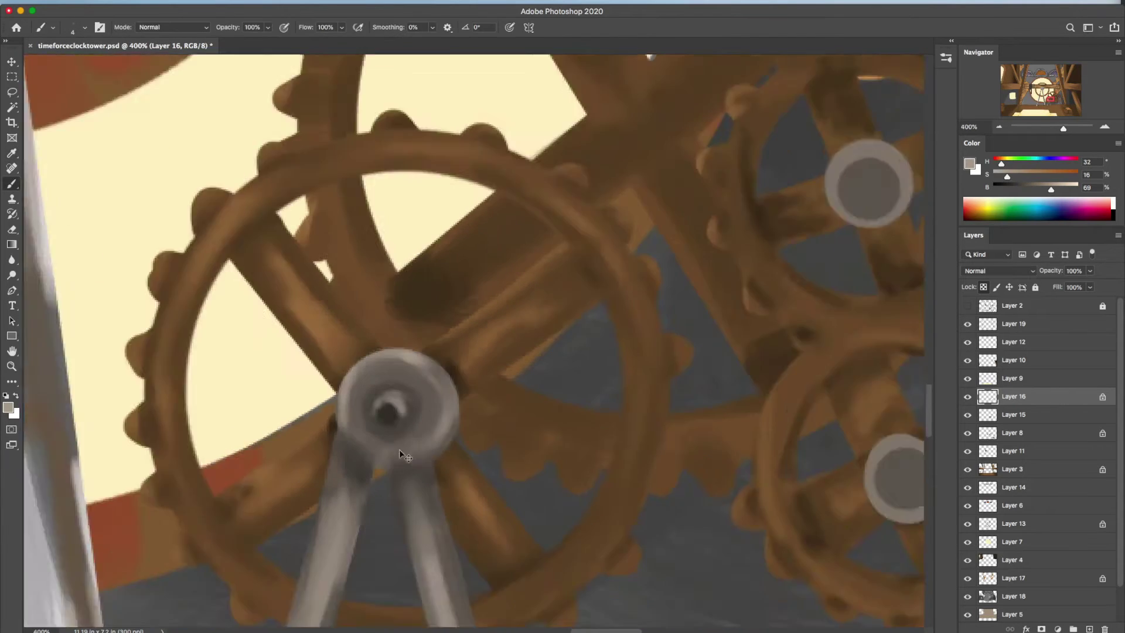
{"action": "scroll", "coordinate": [638, 345], "scroll_direction": "down", "scroll_amount": 1}
{"action": "left_click", "coordinate": [645, 344], "text": "alt"}
{"action": "left_click", "coordinate": [642, 350]}
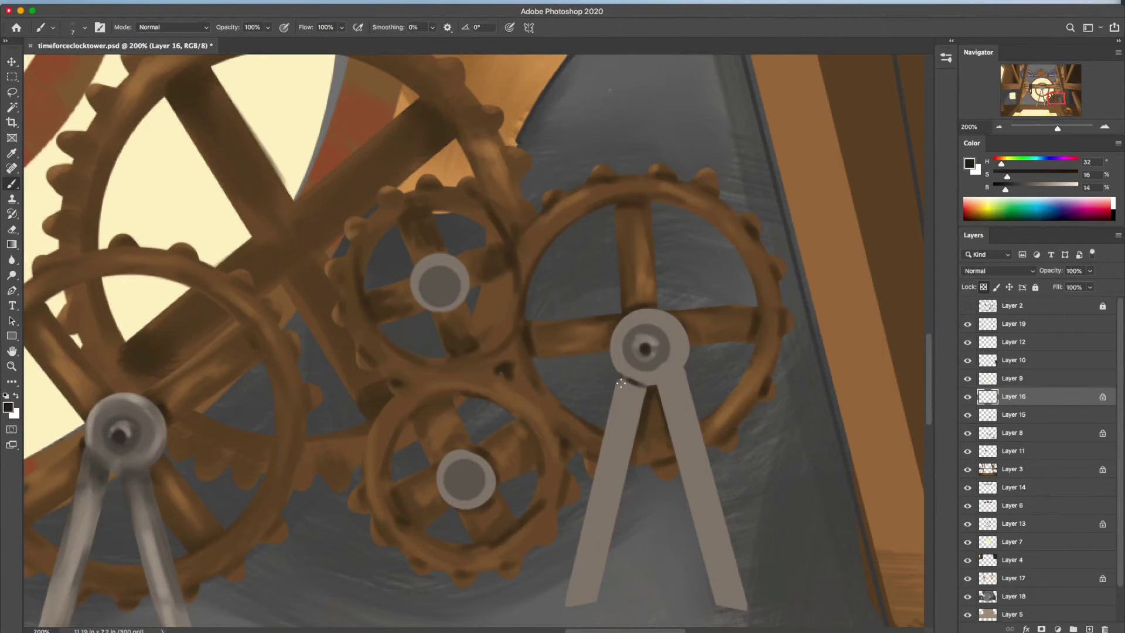
{"action": "left_click_drag", "start_coordinate": [621, 384], "coordinate": [645, 401]}
{"action": "left_click_drag", "start_coordinate": [683, 368], "coordinate": [629, 466]}
{"action": "left_click_drag", "start_coordinate": [617, 391], "coordinate": [569, 603]}
{"action": "mouse_move", "coordinate": [665, 378]}
{"action": "left_mouse_down"}
{"action": "mouse_move", "coordinate": [710, 573]}
{"action": "mouse_move", "coordinate": [688, 413]}
{"action": "left_mouse_up"}
{"action": "left_click_drag", "start_coordinate": [616, 363], "coordinate": [682, 328]}
{"action": "mouse_move", "coordinate": [633, 380]}
{"action": "left_mouse_down"}
{"action": "mouse_move", "coordinate": [683, 380]}
{"action": "mouse_move", "coordinate": [639, 436]}
{"action": "left_mouse_up"}
Add deeper grey shadow to the left leg, right leg and hub.
{"action": "left_click", "coordinate": [674, 383], "text": "alt"}
{"action": "left_click_drag", "start_coordinate": [668, 407], "coordinate": [717, 603]}
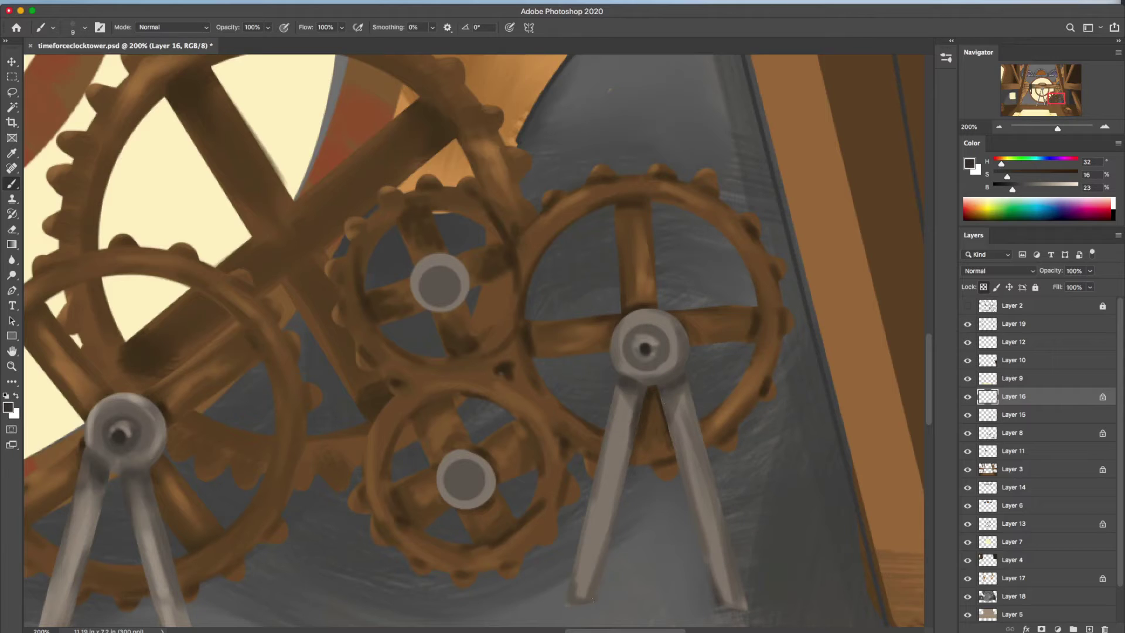
{"action": "left_click_drag", "start_coordinate": [621, 490], "coordinate": [568, 602]}
{"action": "left_click_drag", "start_coordinate": [615, 340], "coordinate": [619, 410]}
{"action": "left_click_drag", "start_coordinate": [686, 328], "coordinate": [662, 381]}
{"action": "left_click_drag", "start_coordinate": [621, 331], "coordinate": [671, 316]}
Paint light grey highlights down the stand legs and hub, then zoom out on the interior.
{"action": "left_click", "coordinate": [668, 328], "text": "alt"}
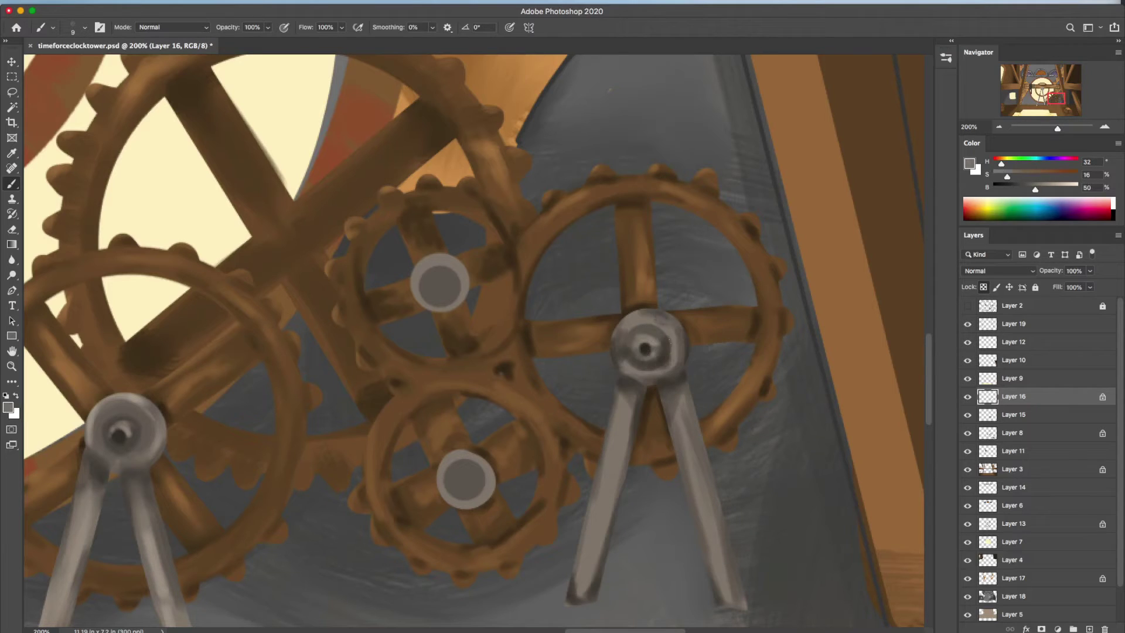
{"action": "left_click_drag", "start_coordinate": [615, 460], "coordinate": [590, 542]}
{"action": "left_click_drag", "start_coordinate": [625, 405], "coordinate": [598, 542]}
{"action": "left_click_drag", "start_coordinate": [676, 409], "coordinate": [724, 565]}
{"action": "left_click_drag", "start_coordinate": [625, 319], "coordinate": [645, 325]}
{"action": "left_click_drag", "start_coordinate": [668, 355], "coordinate": [674, 369]}
{"action": "left_click", "coordinate": [509, 373], "text": "alt"}
{"action": "key", "text": "bracketleft"}
{"action": "key", "text": "bracketleft"}
{"action": "key", "text": "bracketleft"}
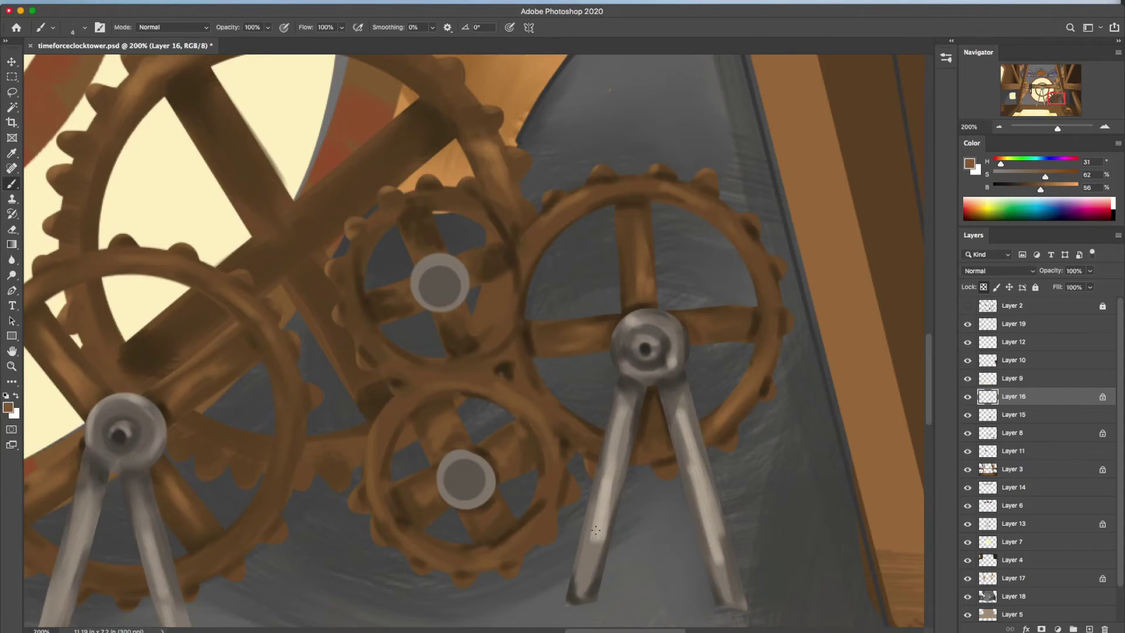
{"action": "key", "text": "shift+b"}
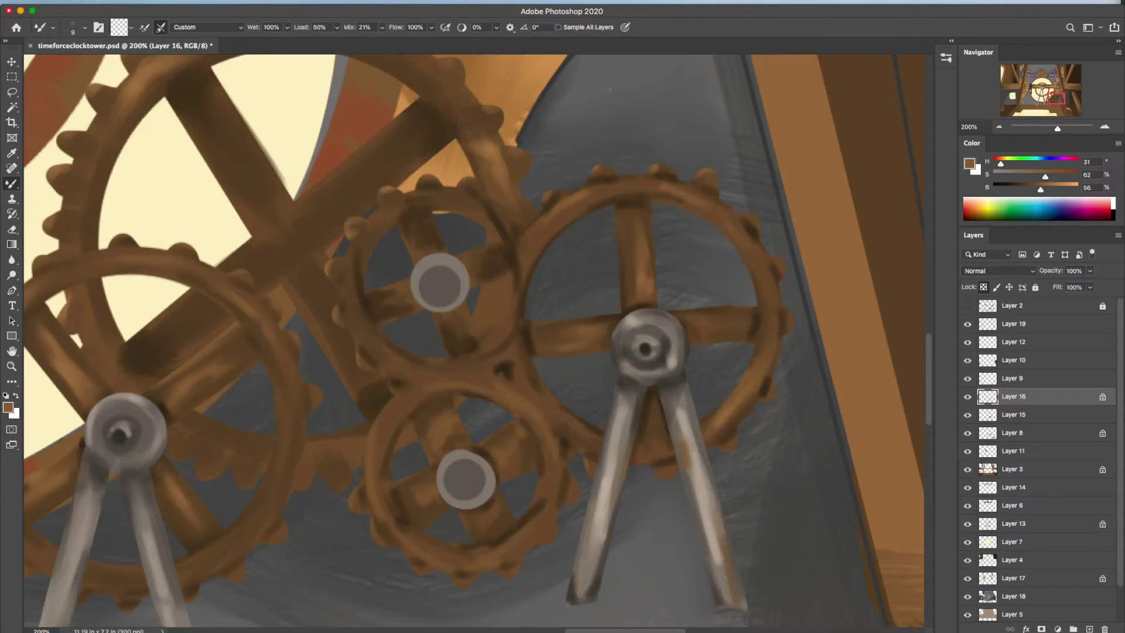
{"action": "key", "text": "ctrl+minus"}
{"action": "key", "text": "ctrl+minus"}
{"action": "key", "text": "ctrl+minus"}
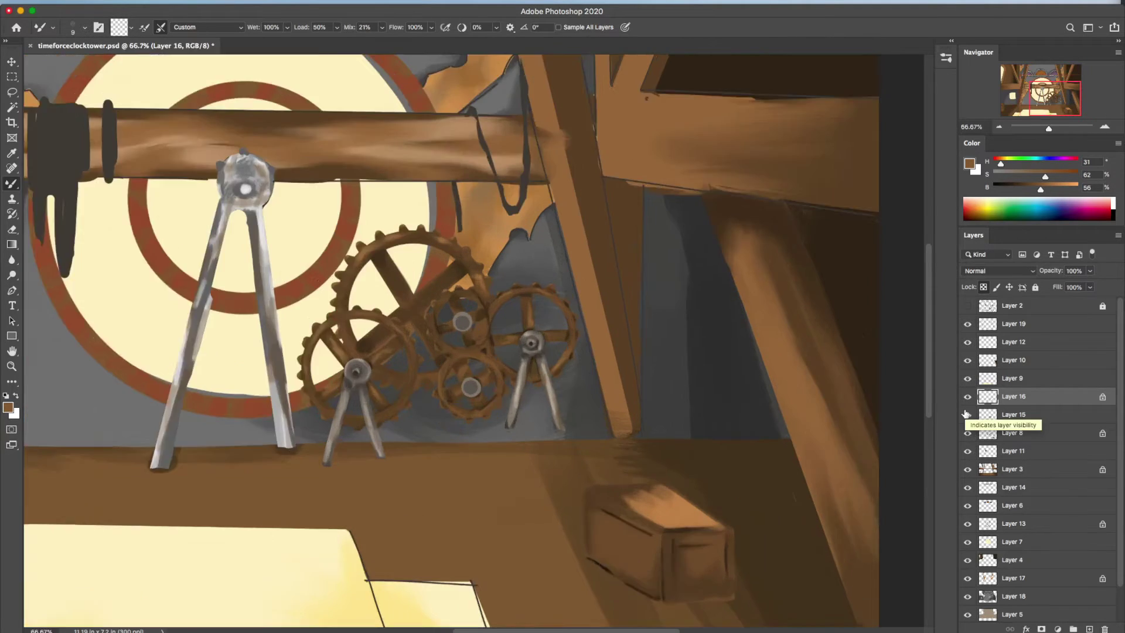
On Layer 11, dab mid-grey spots down the clamp's drip and along its edges.
{"action": "left_click", "coordinate": [1013, 451]}
{"action": "scroll", "coordinate": [346, 262], "scroll_direction": "up", "scroll_amount": 2}
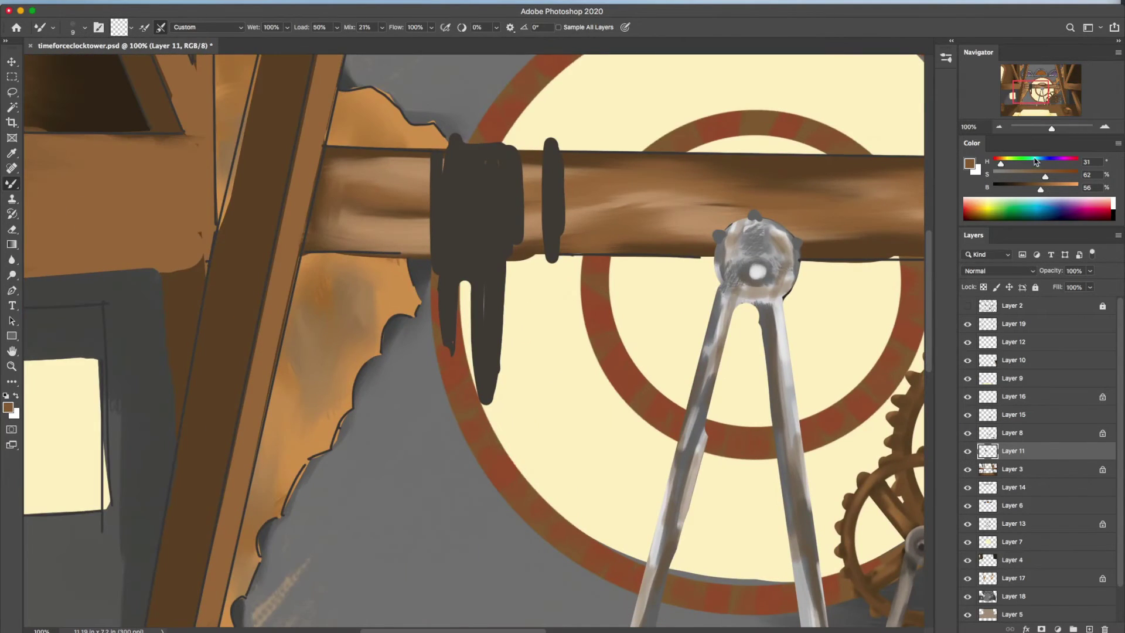
{"action": "left_click", "coordinate": [724, 316], "text": "alt"}
{"action": "key", "text": "shift+b"}
{"action": "key", "text": "bracketright"}
{"action": "key", "text": "bracketright"}
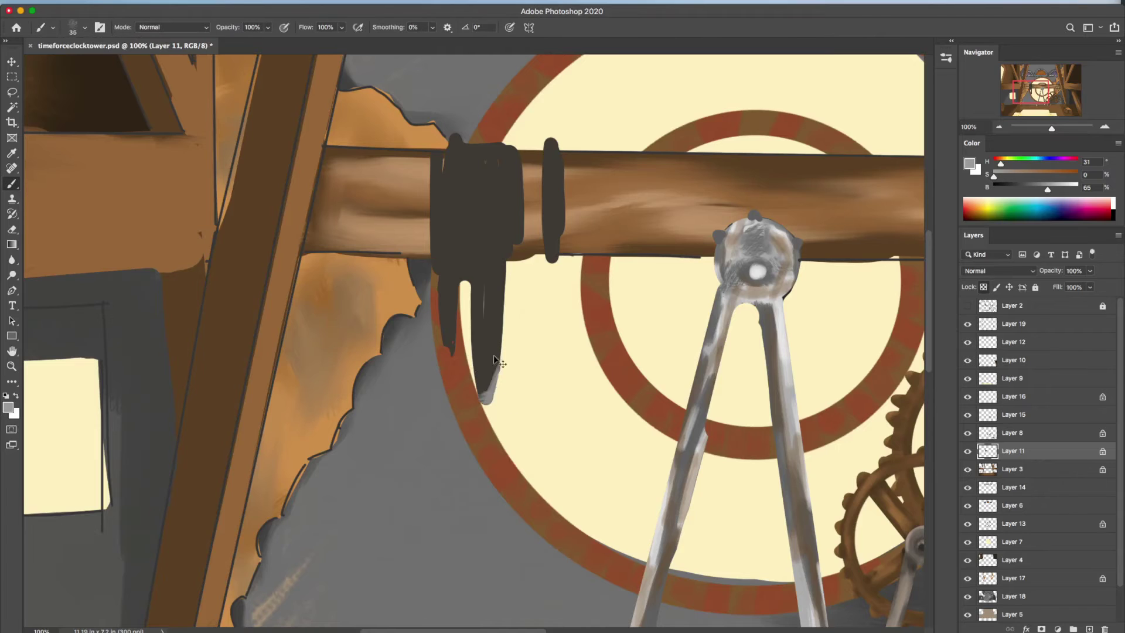
{"action": "left_click_drag", "start_coordinate": [491, 383], "coordinate": [496, 143]}
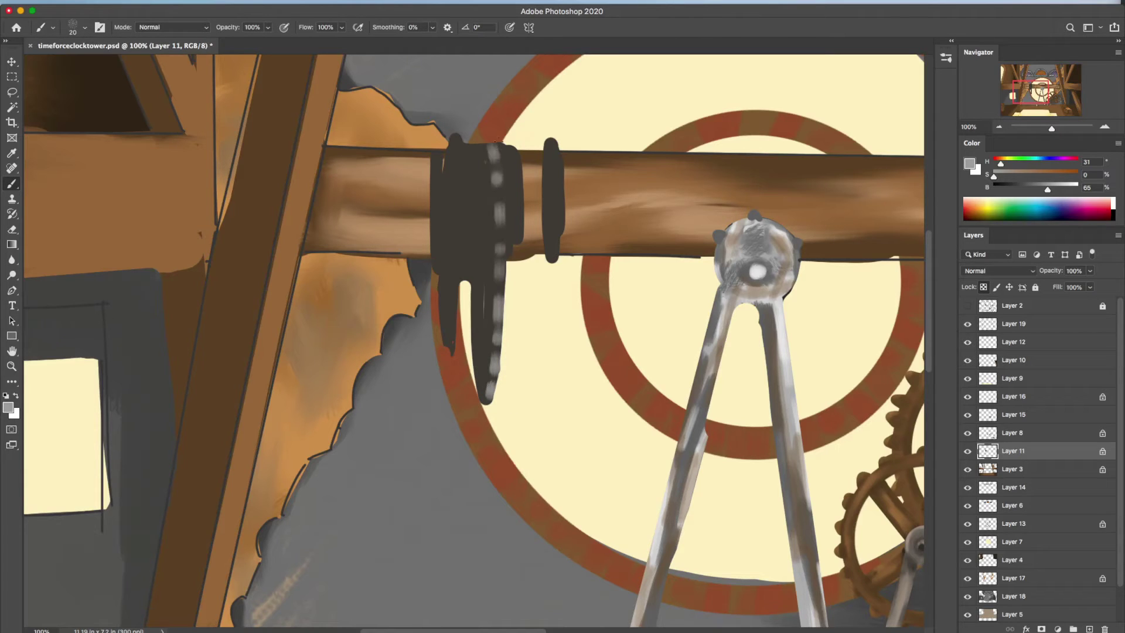
{"action": "mouse_move", "coordinate": [475, 366]}
{"action": "left_mouse_down"}
{"action": "mouse_move", "coordinate": [453, 293]}
{"action": "mouse_move", "coordinate": [448, 351]}
{"action": "left_mouse_up"}
{"action": "left_click_drag", "start_coordinate": [515, 242], "coordinate": [508, 145]}
{"action": "left_click_drag", "start_coordinate": [452, 134], "coordinate": [445, 265]}
Cover the clamp dabs with dark grey and fill its centre and drips with black.
{"action": "left_click", "coordinate": [434, 170], "text": "alt"}
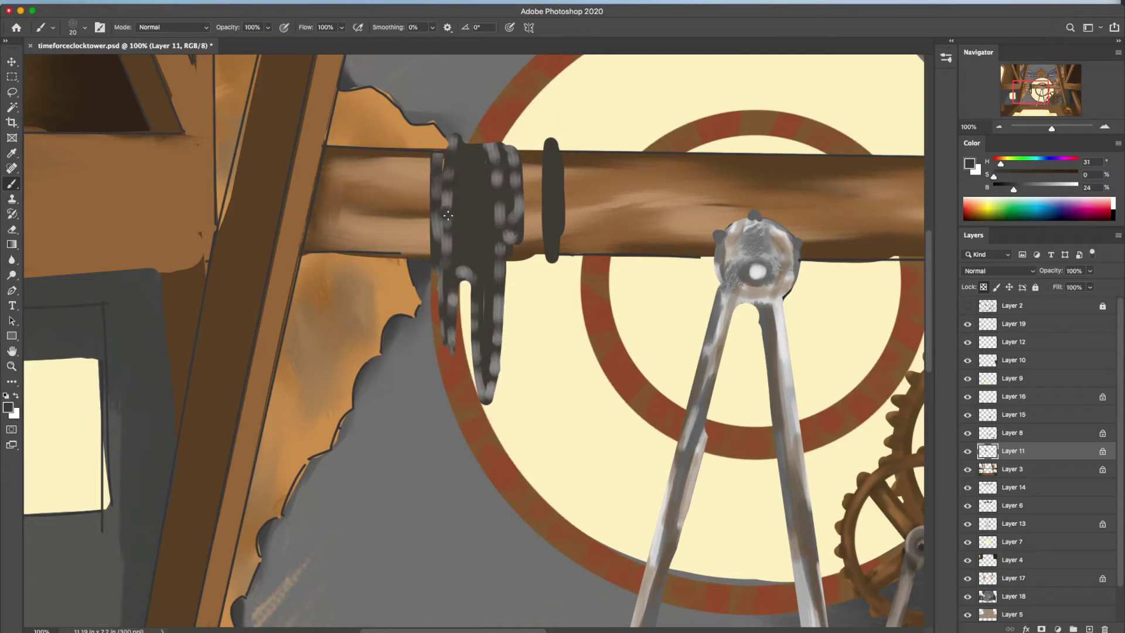
{"action": "left_click_drag", "start_coordinate": [447, 351], "coordinate": [466, 273]}
{"action": "left_click_drag", "start_coordinate": [475, 299], "coordinate": [492, 378]}
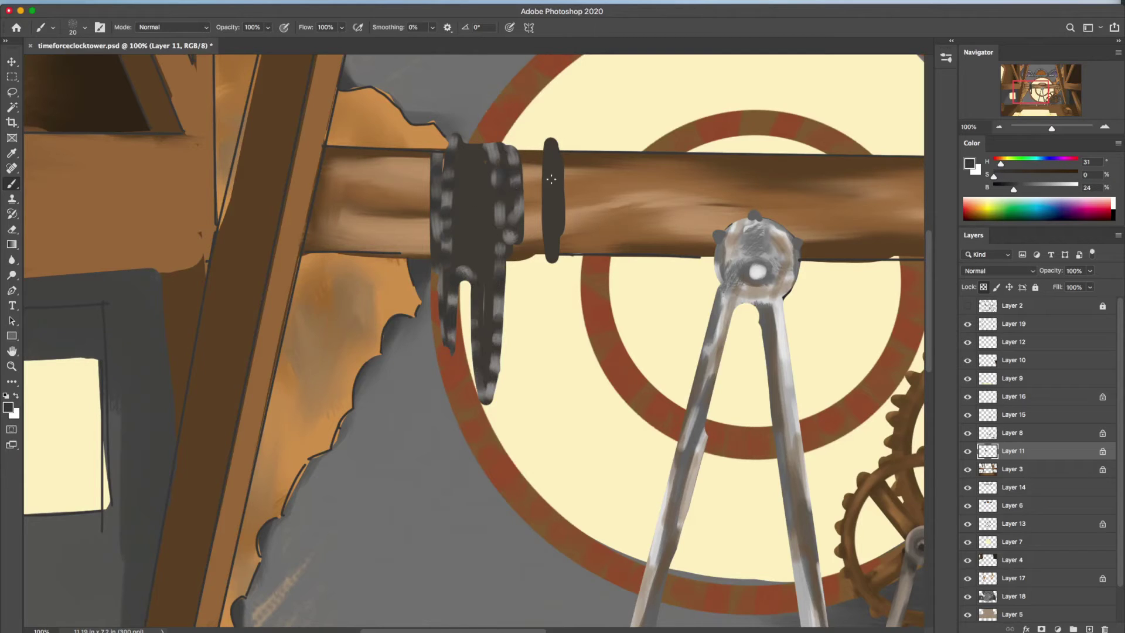
{"action": "key", "text": "bracketright"}
{"action": "left_click_drag", "start_coordinate": [468, 149], "coordinate": [486, 364]}
{"action": "left_click_drag", "start_coordinate": [448, 276], "coordinate": [451, 326]}
{"action": "left_click_drag", "start_coordinate": [498, 226], "coordinate": [501, 293]}
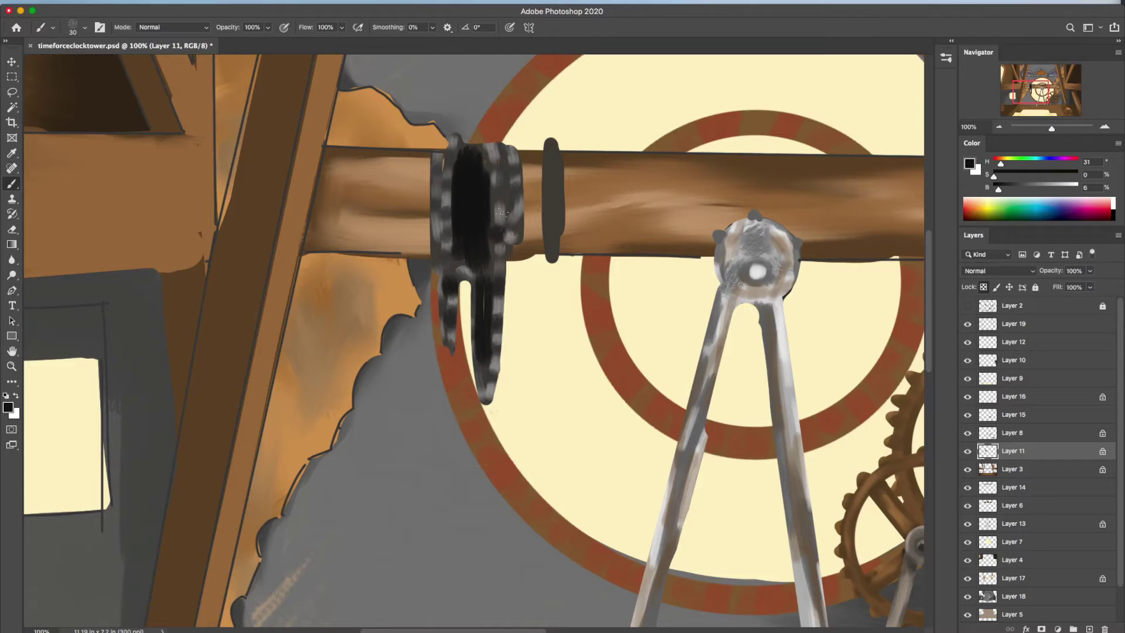
{"action": "key", "text": "bracketleft"}
Zoom in on the wooden beam and darken the small ring's outline with near-black.
{"action": "key", "text": "x"}
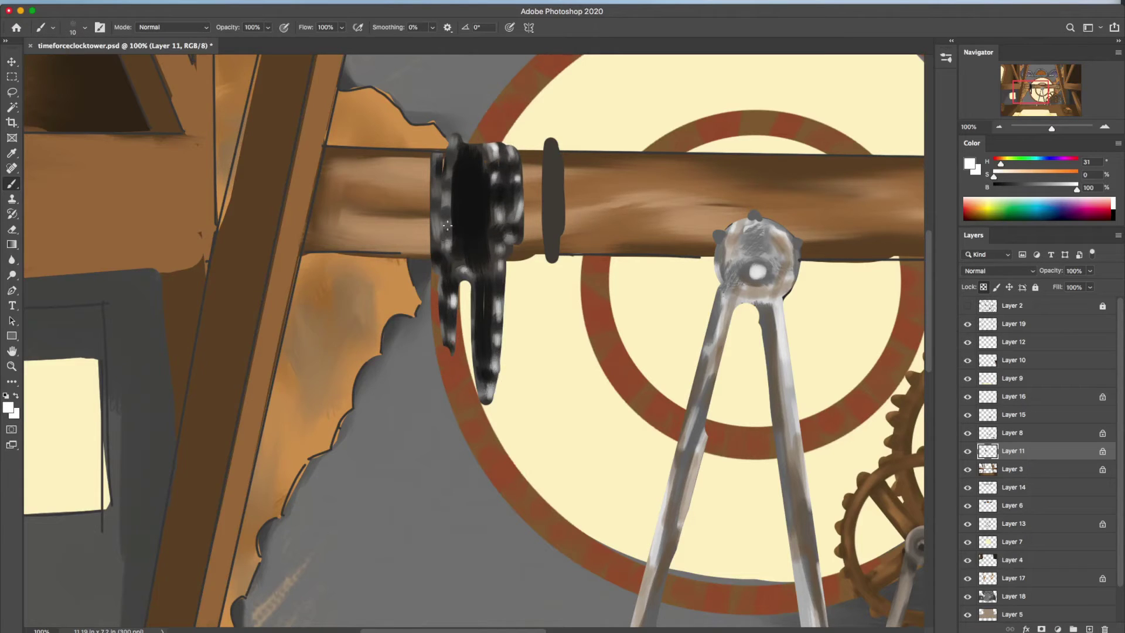
{"action": "key", "text": "ctrl+minus"}
{"action": "key", "text": "ctrl+minus"}
{"action": "key", "text": "ctrl+minus"}
{"action": "key", "text": "ctrl+plus"}
{"action": "key", "text": "ctrl+plus"}
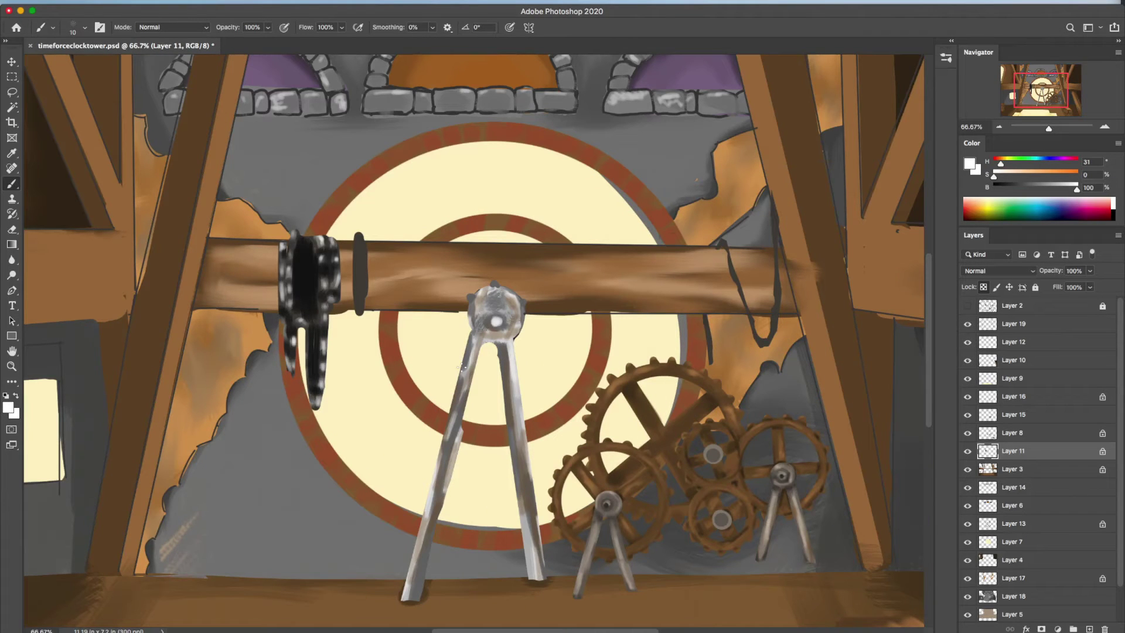
{"action": "key", "text": "ctrl+plus"}
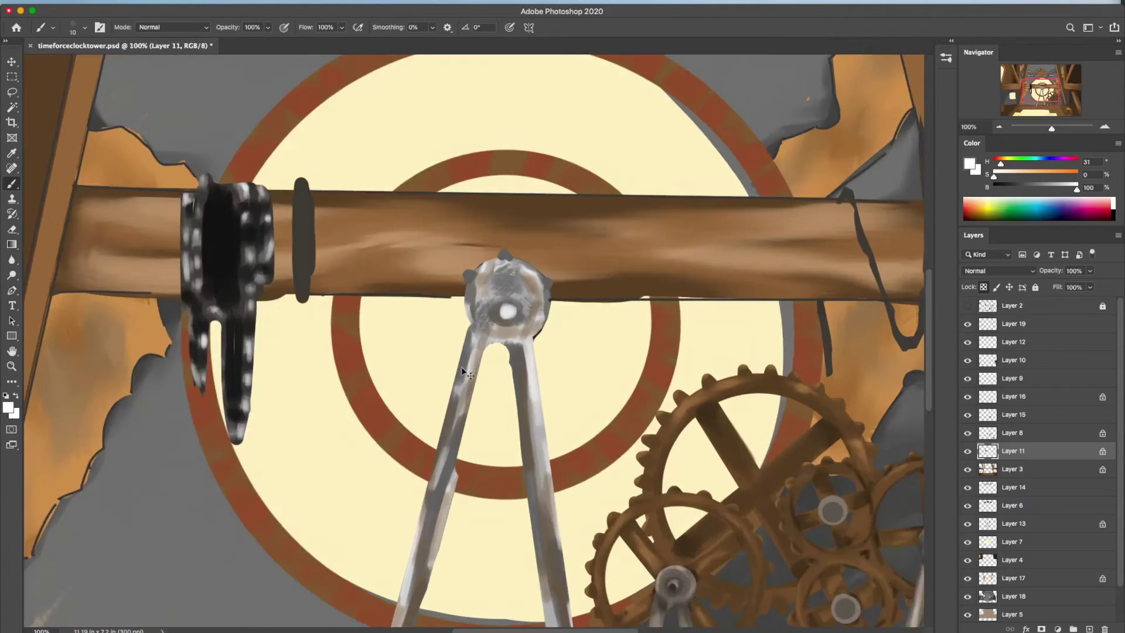
{"action": "left_click_drag", "start_coordinate": [1077, 190], "coordinate": [1044, 191]}
{"action": "left_click", "coordinate": [305, 247], "text": "alt"}
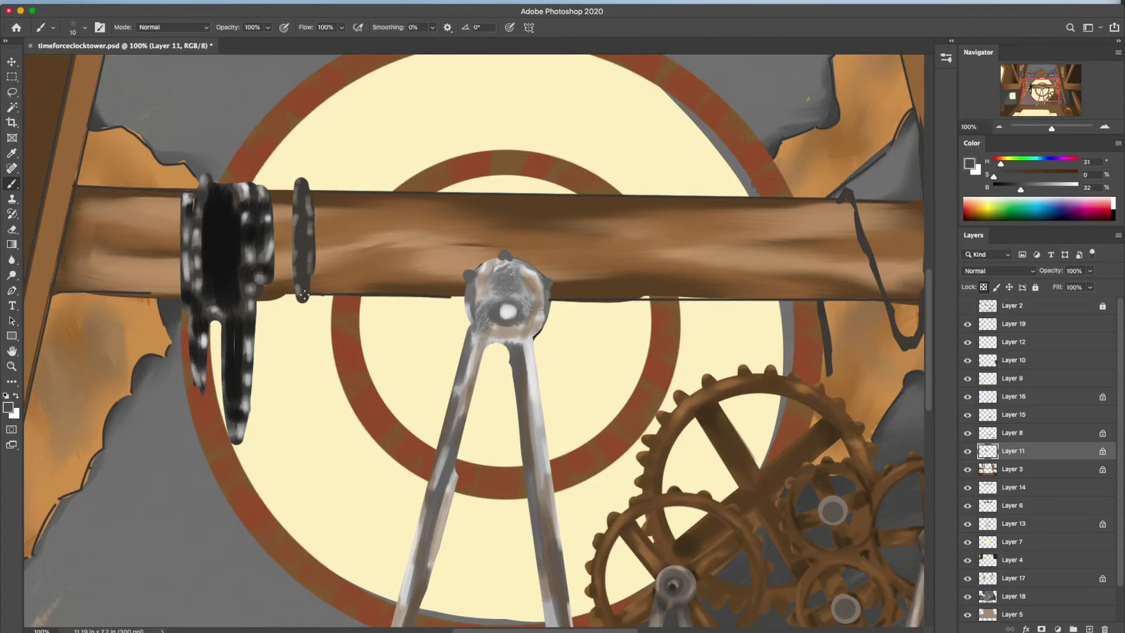
{"action": "left_click", "coordinate": [310, 224], "text": "alt"}
{"action": "mouse_move", "coordinate": [304, 208]}
{"action": "left_mouse_down"}
{"action": "mouse_move", "coordinate": [303, 272]}
{"action": "mouse_move", "coordinate": [196, 172]}
{"action": "left_mouse_up"}
Blend the brick texture layer in Overlay mode and add a Hue/Saturation adjustment.
{"action": "left_click", "coordinate": [309, 193], "text": "alt"}
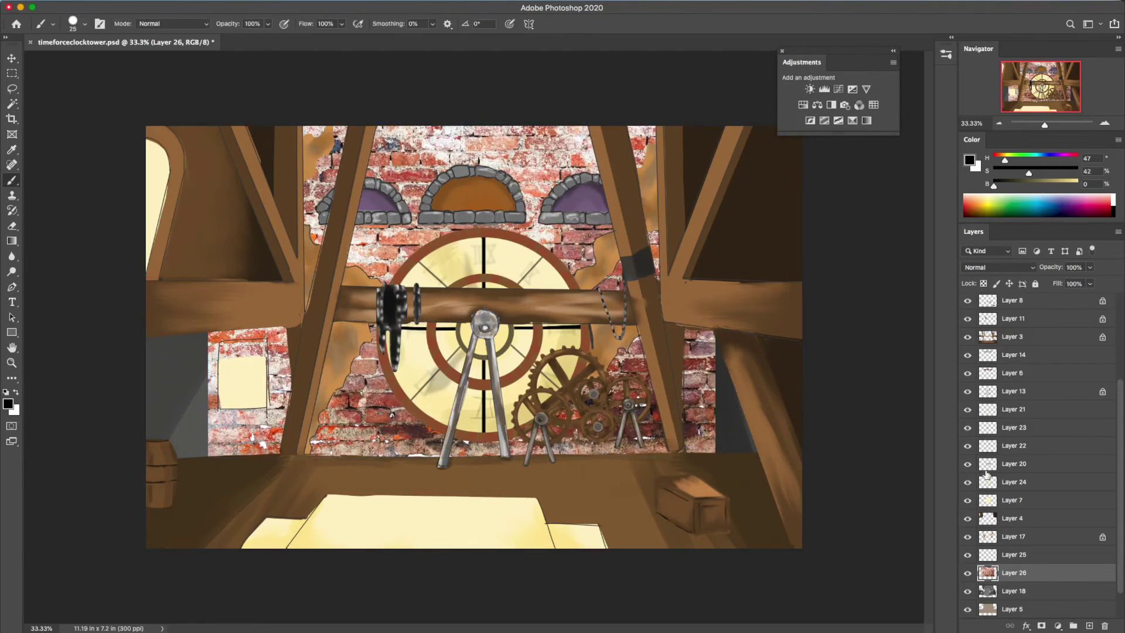
{"action": "left_click", "coordinate": [999, 267]}
{"action": "left_click", "coordinate": [985, 393]}
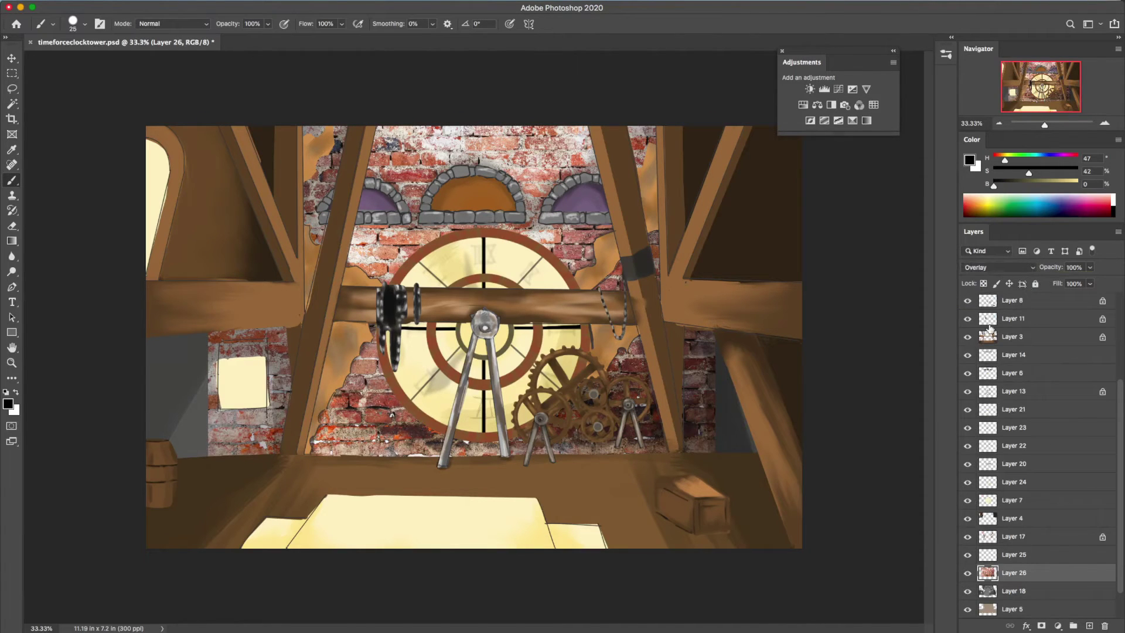
{"action": "left_click", "coordinate": [804, 104]}
{"action": "left_click", "coordinate": [67, 227]}
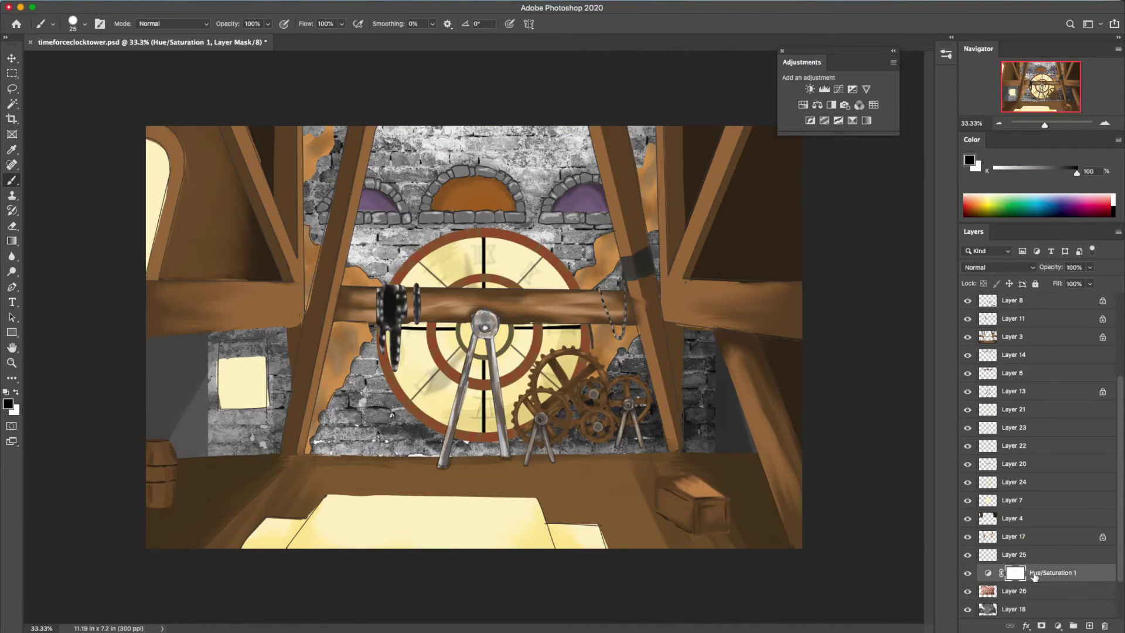
Erase brick texture from the right wall strip and lower the bricks' saturation and lightness.
{"action": "left_click", "coordinate": [1014, 590]}
{"action": "key", "text": "e"}
{"action": "left_click_drag", "start_coordinate": [702, 340], "coordinate": [701, 440]}
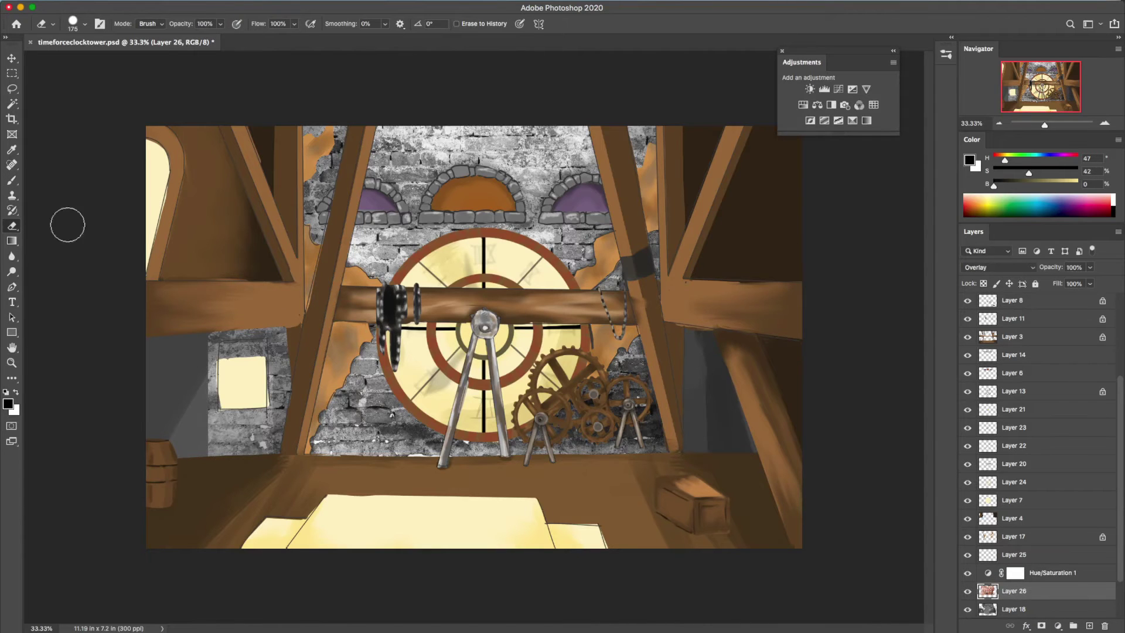
{"action": "double_click", "coordinate": [988, 573]}
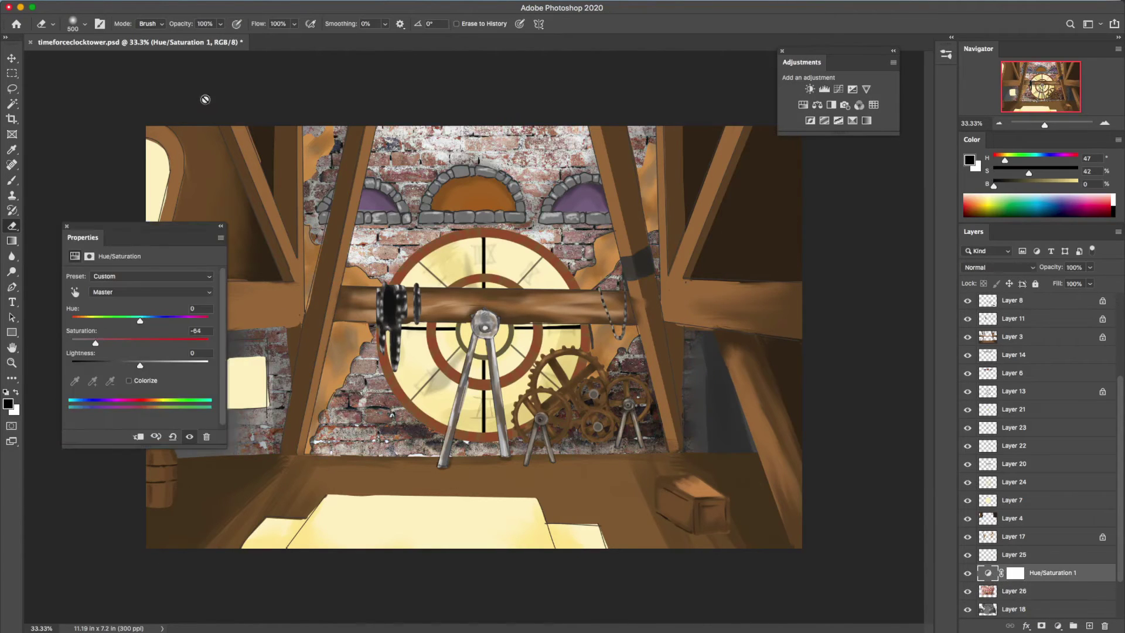
{"action": "left_click_drag", "start_coordinate": [95, 343], "coordinate": [146, 321]}
{"action": "left_click_drag", "start_coordinate": [140, 365], "coordinate": [125, 365]}
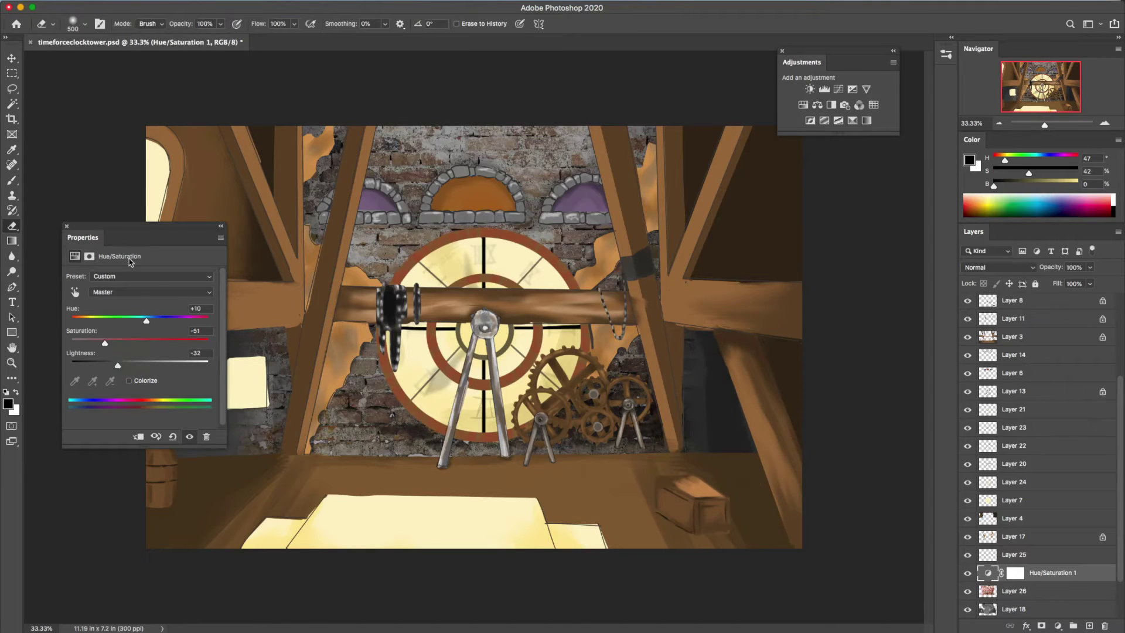
{"action": "double_click", "coordinate": [990, 573]}
{"action": "key", "text": "ctrl+z"}
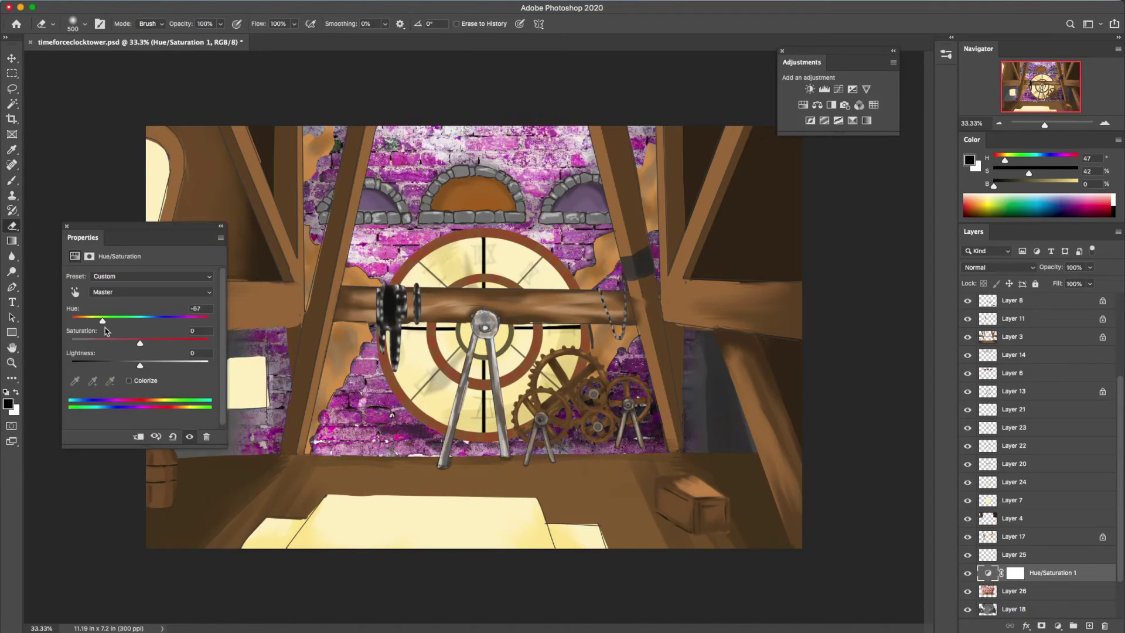
{"action": "left_click", "coordinate": [176, 167]}
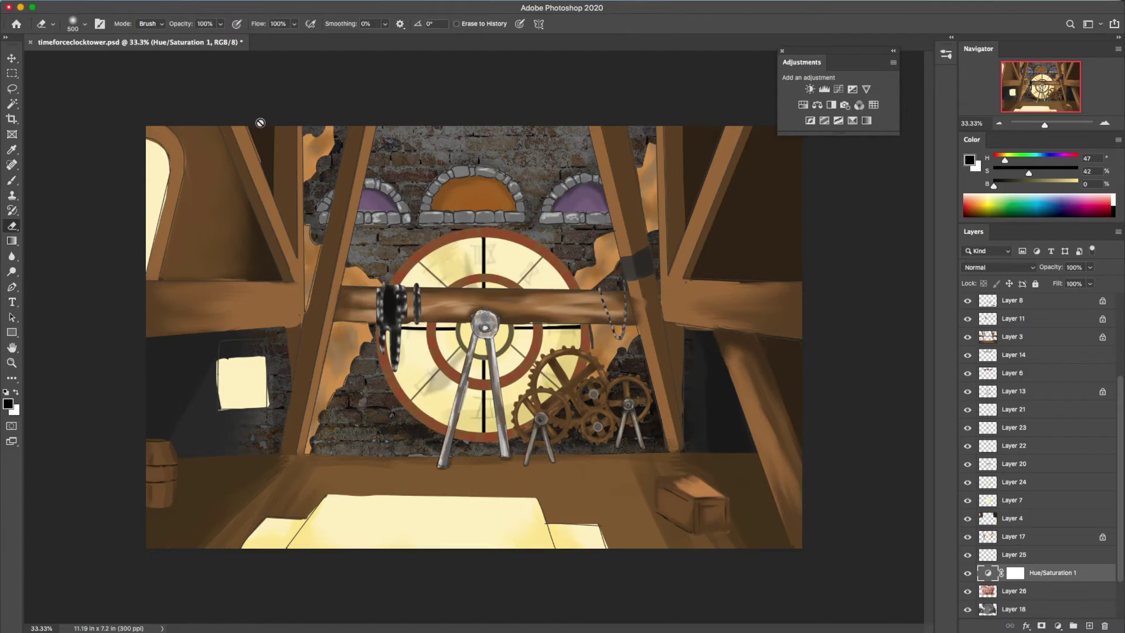
On Layer 25, glaze the brick wall with warm brown at about 51% brush opacity.
{"action": "left_click", "coordinate": [1049, 555]}
{"action": "key", "text": "b"}
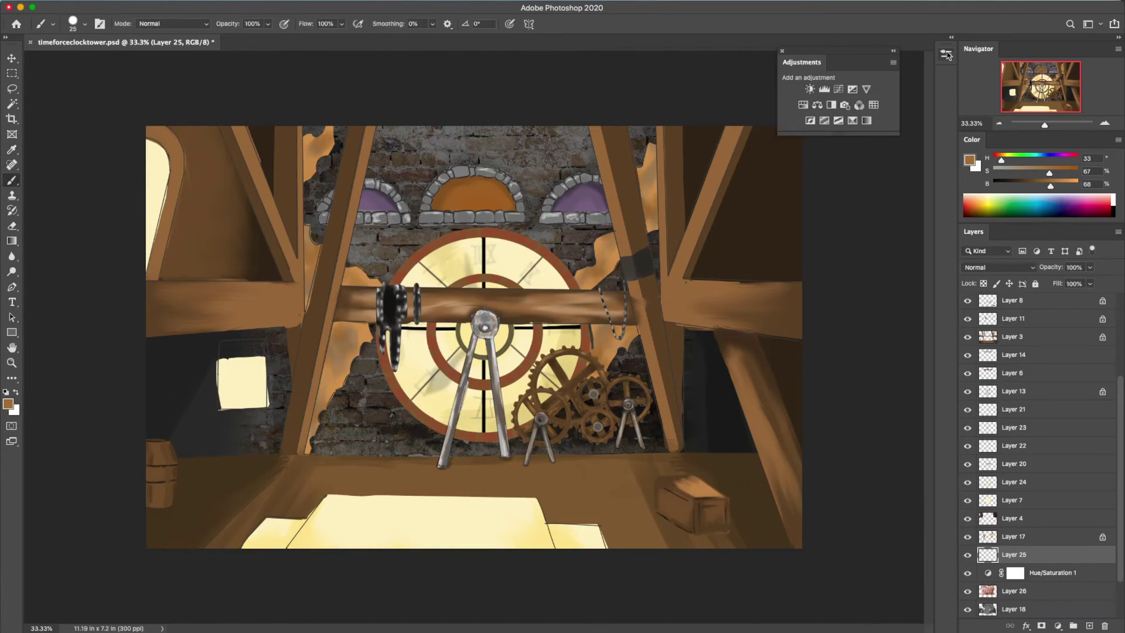
{"action": "left_click", "coordinate": [268, 24]}
{"action": "left_click_drag", "start_coordinate": [265, 40], "coordinate": [241, 39]}
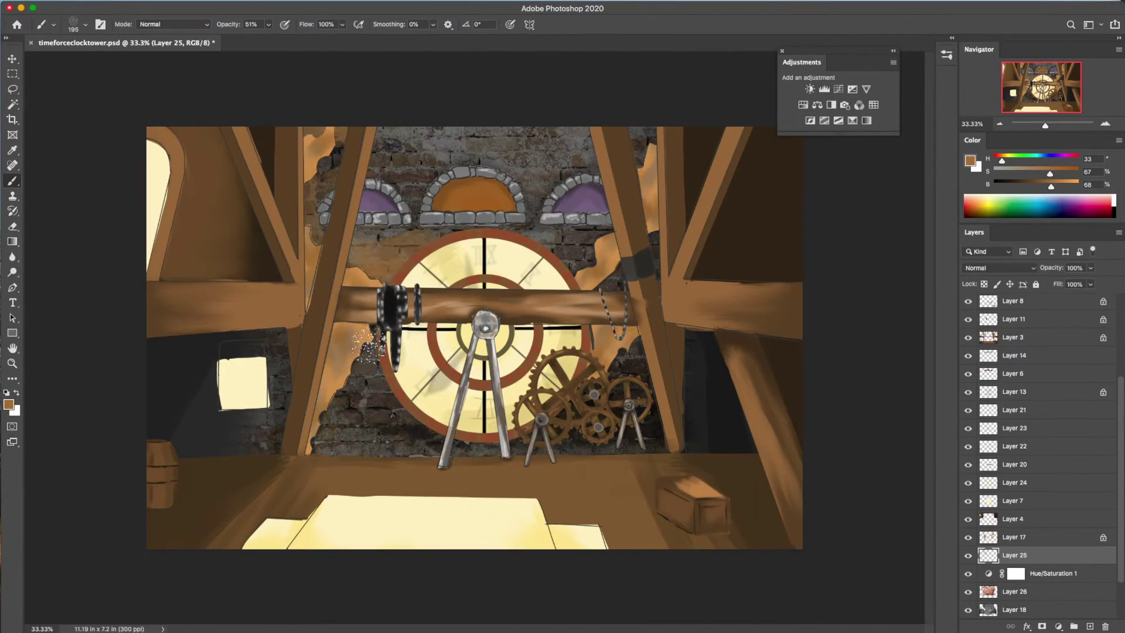
{"action": "left_click", "coordinate": [680, 492]}
{"action": "left_click_drag", "start_coordinate": [680, 492], "coordinate": [367, 135]}
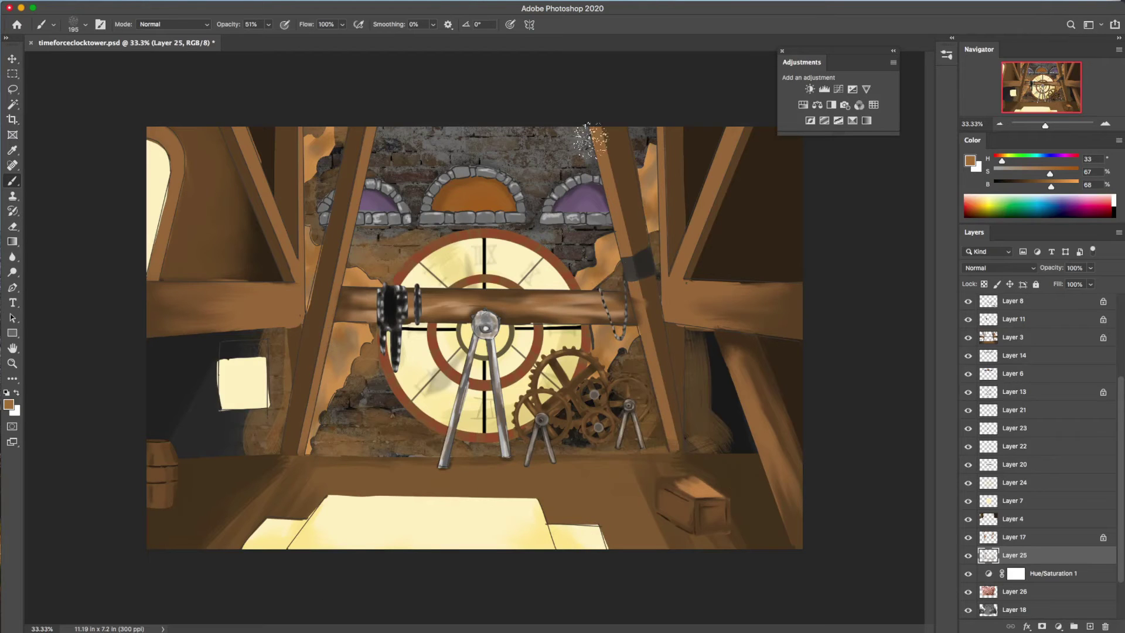
{"action": "left_click", "coordinate": [999, 268]}
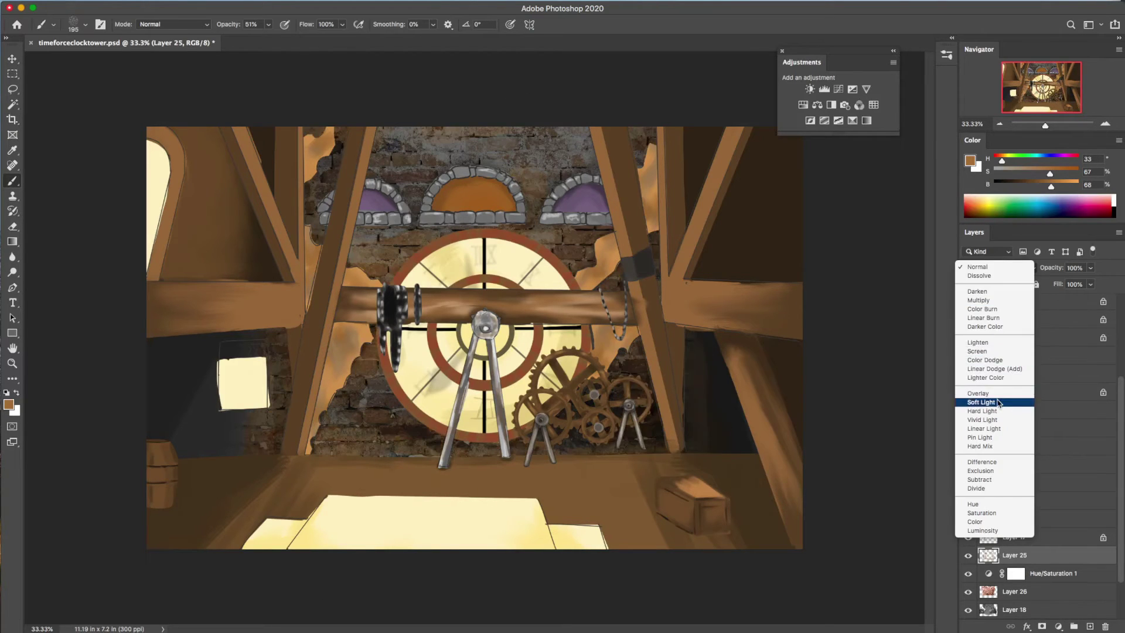
Set Layer 25 to Soft Light and paint deep brown strokes at 86% around the arches and clock.
{"action": "left_click", "coordinate": [996, 391]}
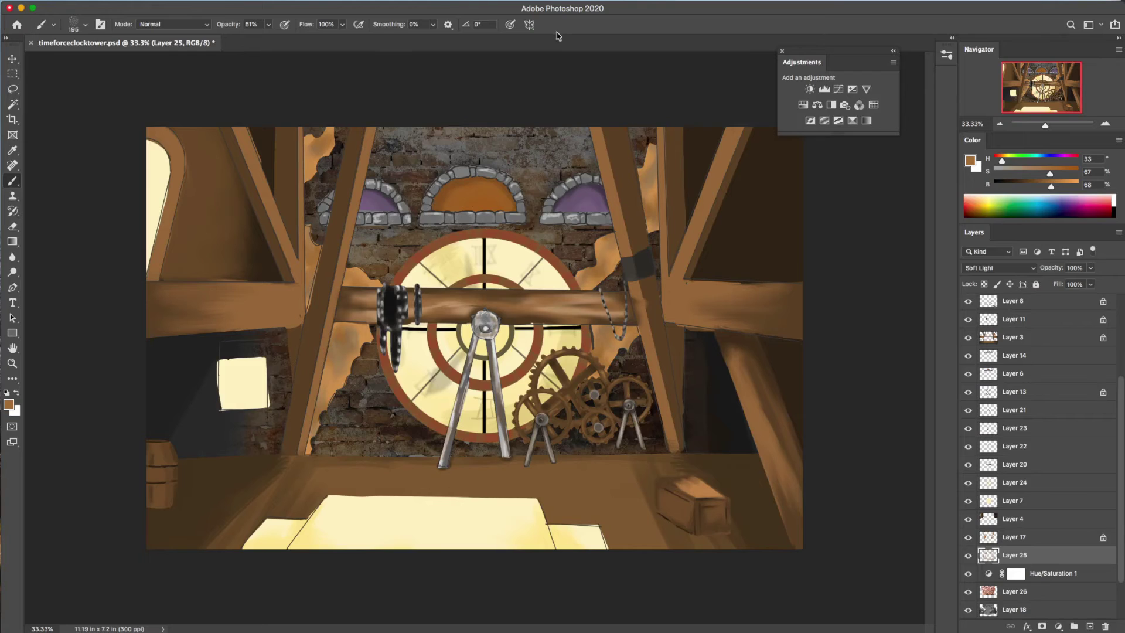
{"action": "left_click_drag", "start_coordinate": [1051, 187], "coordinate": [1008, 186]}
{"action": "key", "text": "8"}
{"action": "key", "text": "6"}
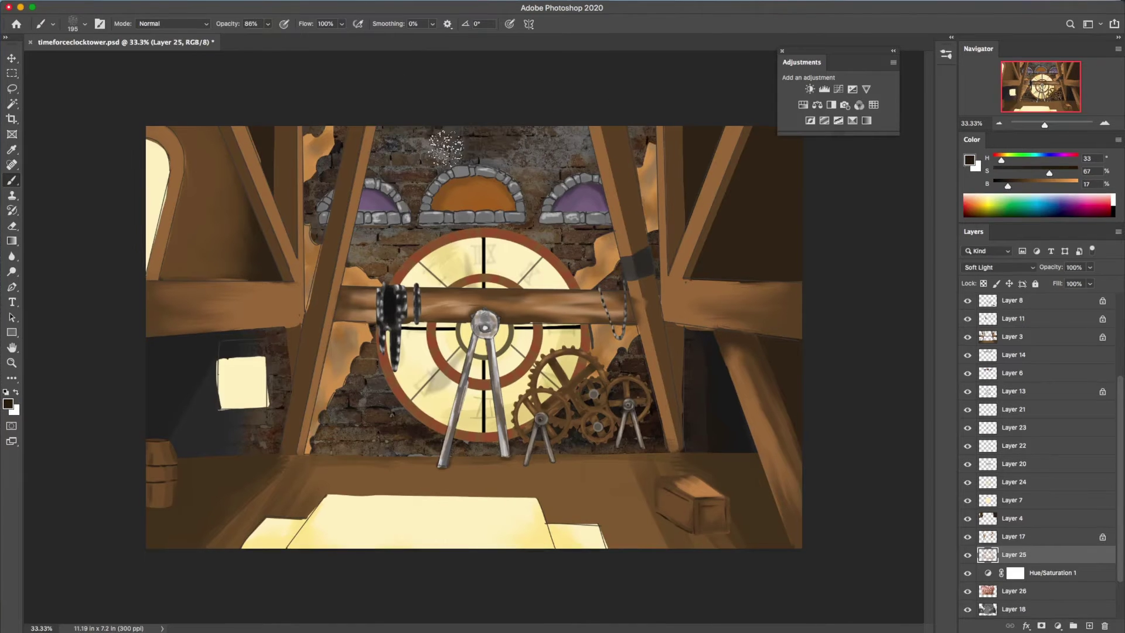
{"action": "left_click_drag", "start_coordinate": [380, 141], "coordinate": [647, 202]}
{"action": "left_click_drag", "start_coordinate": [317, 188], "coordinate": [410, 229]}
{"action": "left_click_drag", "start_coordinate": [328, 147], "coordinate": [346, 445]}
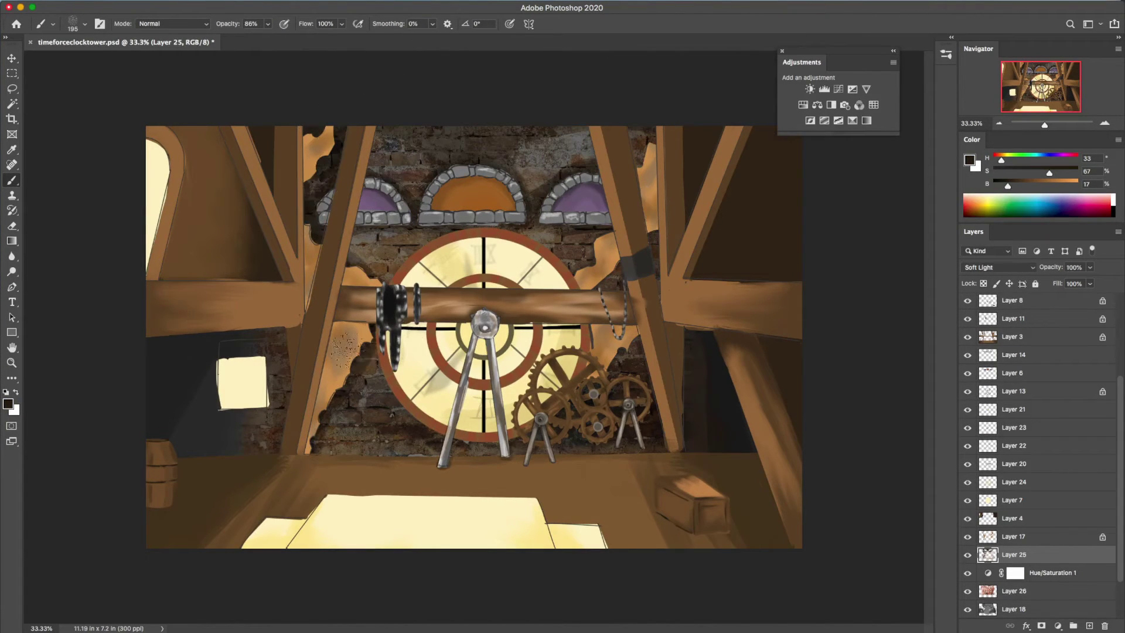
{"action": "left_click_drag", "start_coordinate": [275, 328], "coordinate": [258, 445]}
{"action": "left_click_drag", "start_coordinate": [627, 346], "coordinate": [697, 445]}
{"action": "left_click_drag", "start_coordinate": [519, 446], "coordinate": [536, 232]}
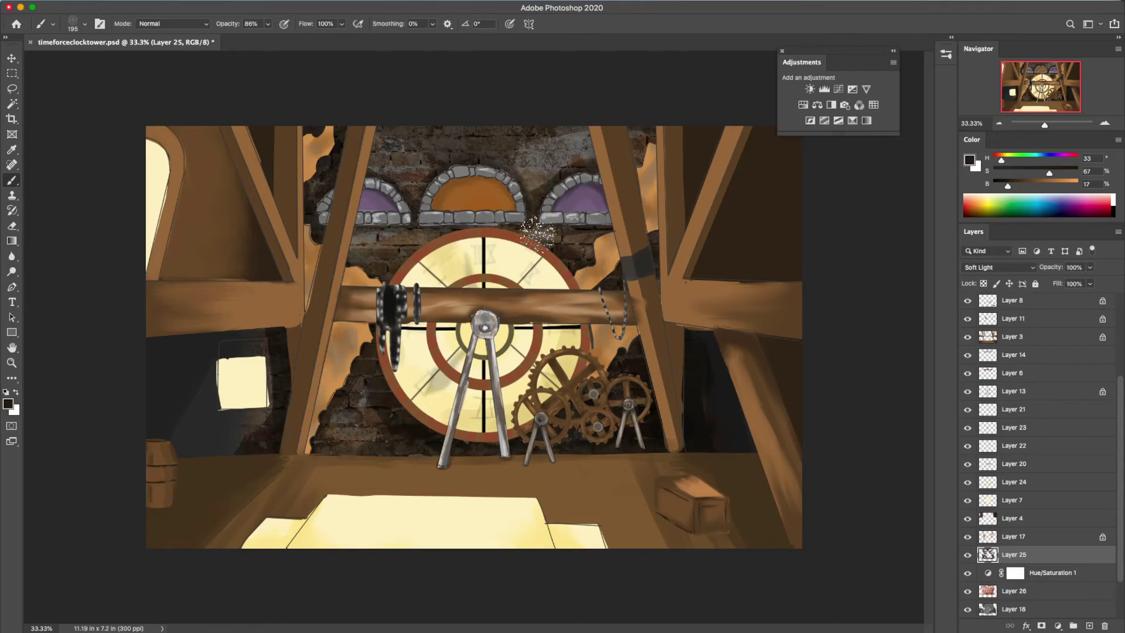
Switch to a smaller Eraser at 38% opacity and save the file.
{"action": "key", "text": "e"}
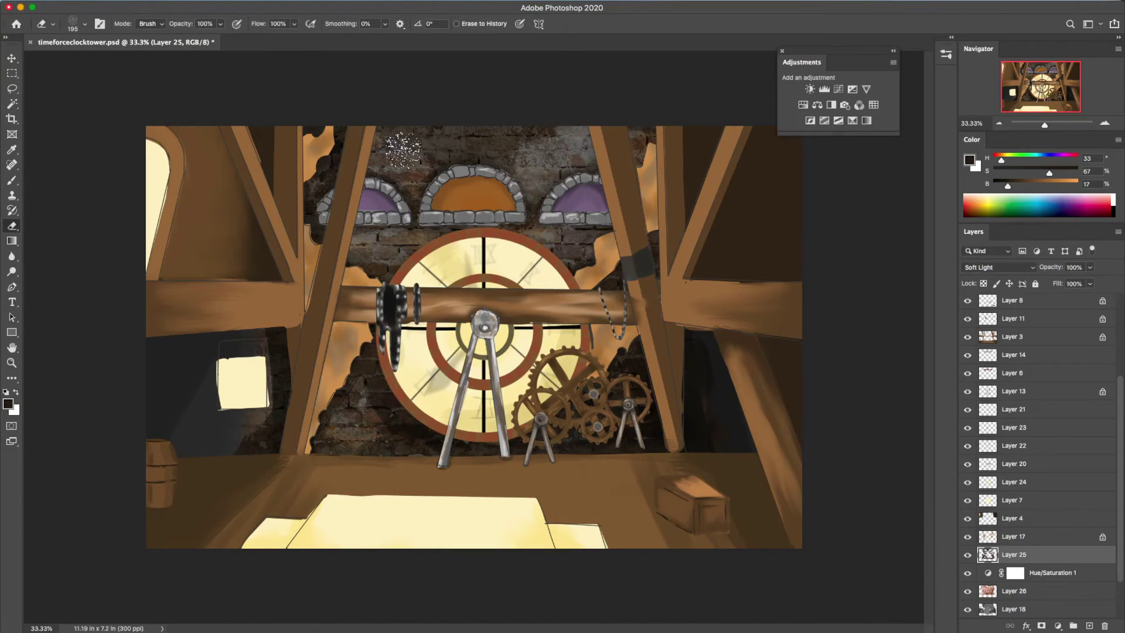
{"action": "key", "text": "bracketleft"}
{"action": "key", "text": "bracketleft"}
{"action": "key", "text": "bracketleft"}
{"action": "key", "text": "3"}
{"action": "key", "text": "8"}
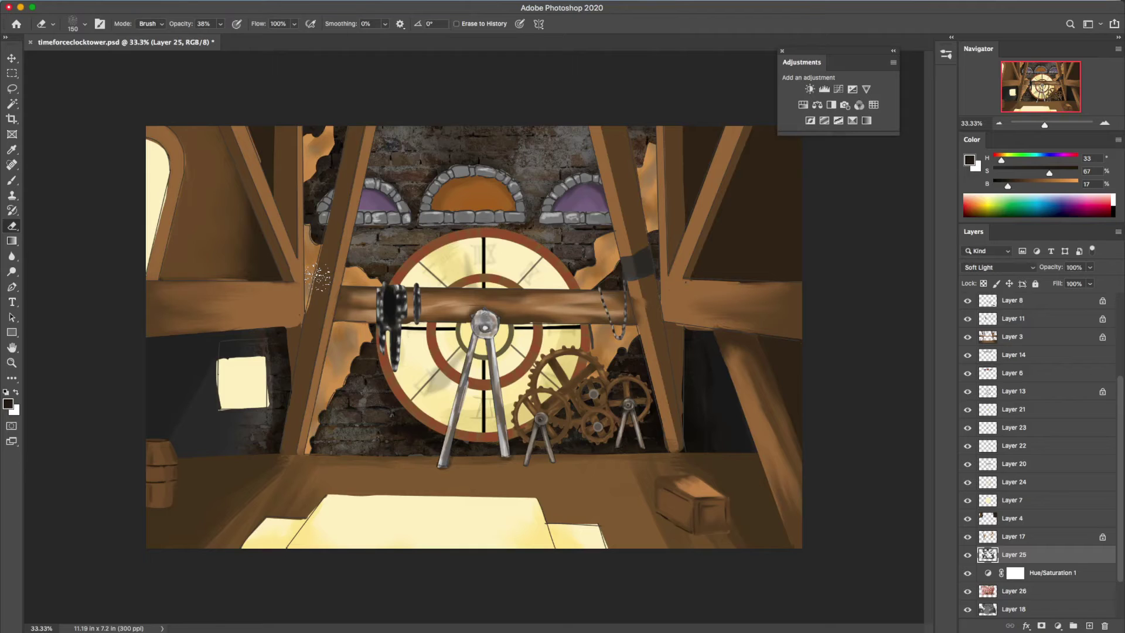
{"action": "key", "text": "ctrl+s"}
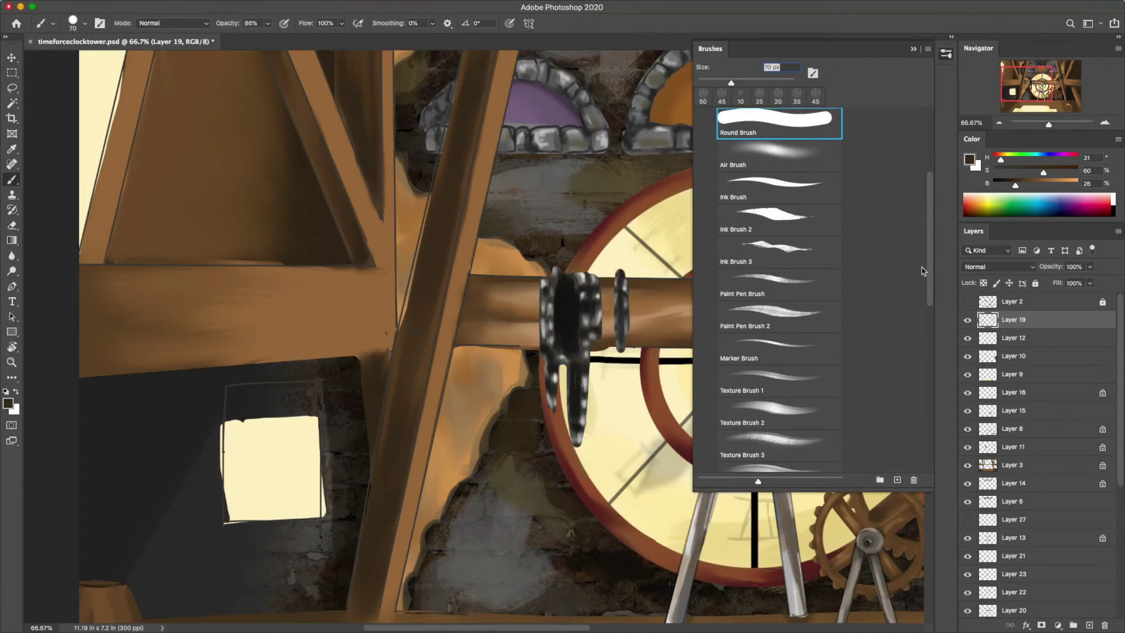
Paint a thin dark line along the left beam's edge with a slightly larger brush.
{"action": "key", "text": "bracketright"}
{"action": "key", "text": "bracketright"}
{"action": "left_click", "coordinate": [388, 350], "text": "shift"}
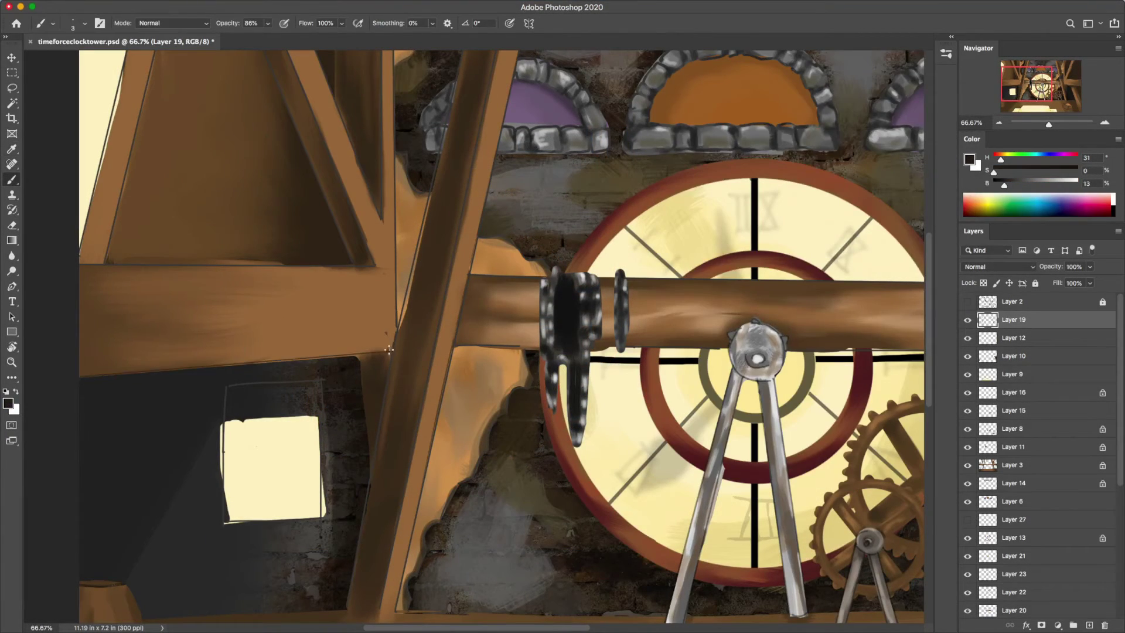
{"action": "scroll", "coordinate": [400, 315], "scroll_direction": "up", "scroll_amount": 4}
{"action": "scroll", "coordinate": [400, 315], "scroll_direction": "left", "scroll_amount": 3}
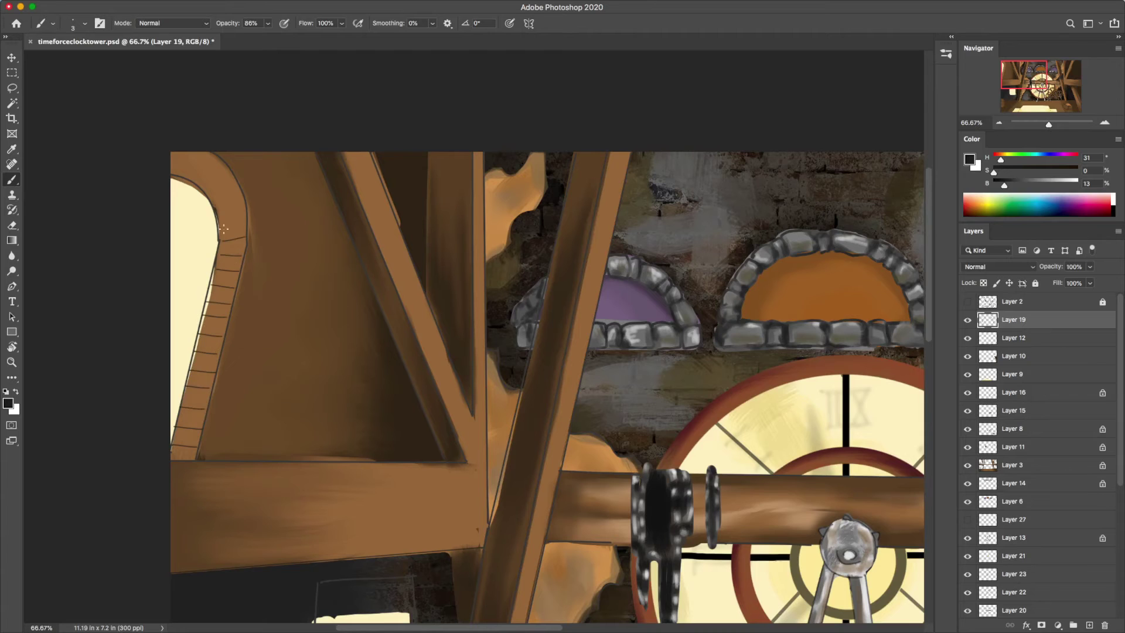
Sample a brown, pick a smaller spatter brush, and make Layer 4 the working layer.
{"action": "left_click", "coordinate": [1031, 465]}
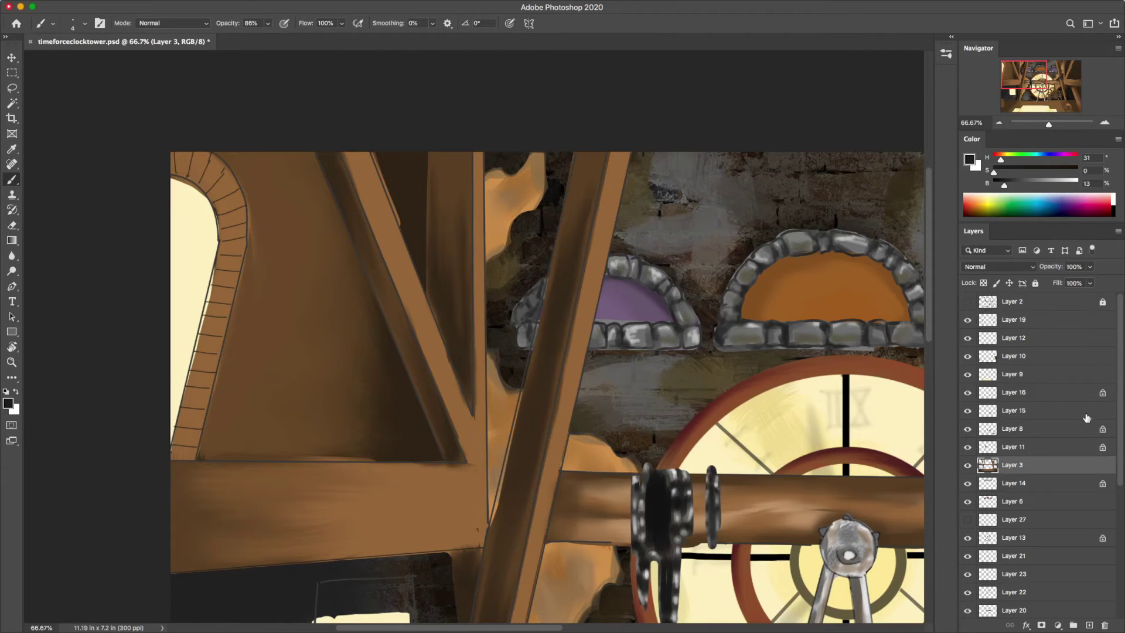
{"action": "left_click", "coordinate": [329, 293], "text": "alt"}
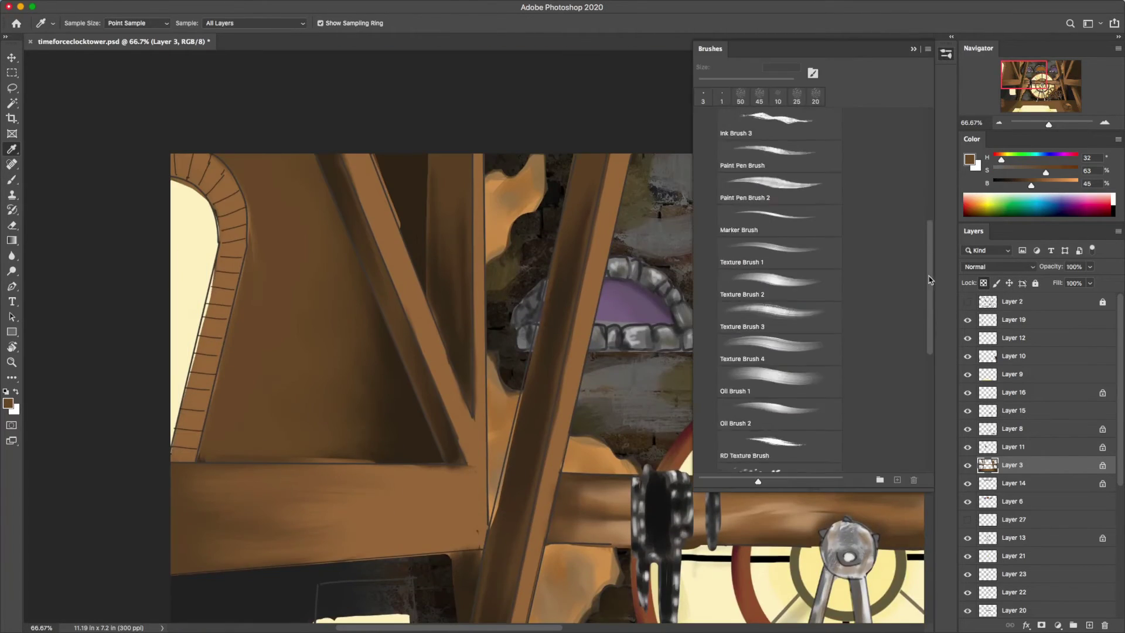
{"action": "left_click", "coordinate": [761, 176]}
{"action": "key", "text": "bracketleft"}
{"action": "key", "text": "bracketleft"}
{"action": "key", "text": "bracketleft"}
{"action": "scroll", "coordinate": [1119, 432], "scroll_direction": "down", "scroll_amount": 5}
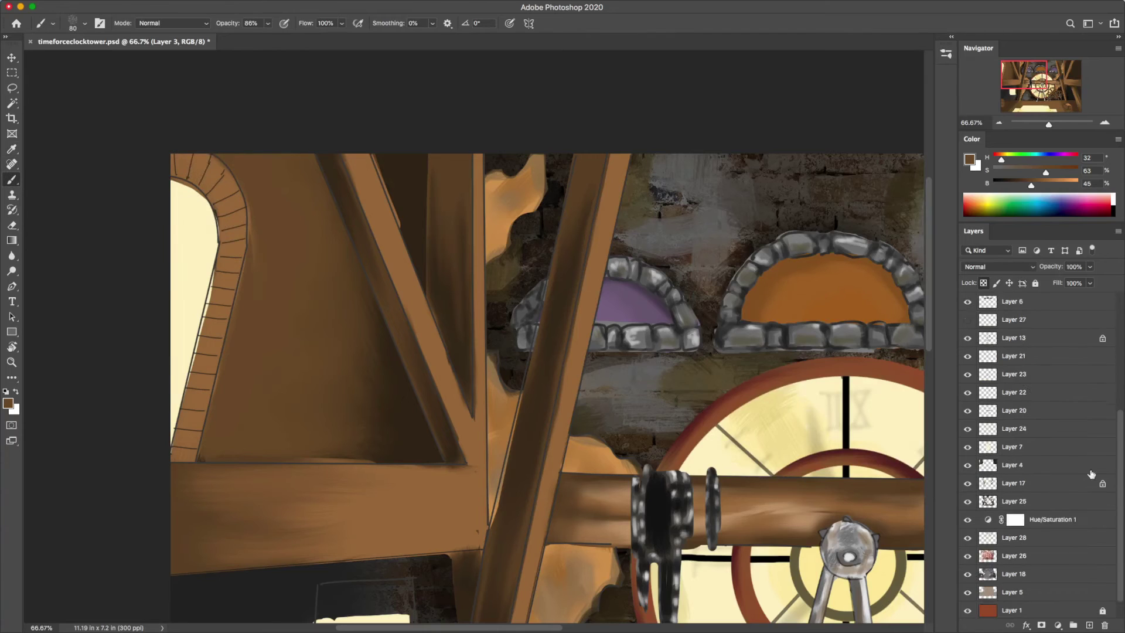
{"action": "left_click", "coordinate": [1032, 464]}
{"action": "key", "text": "e"}
{"action": "key", "text": "b"}
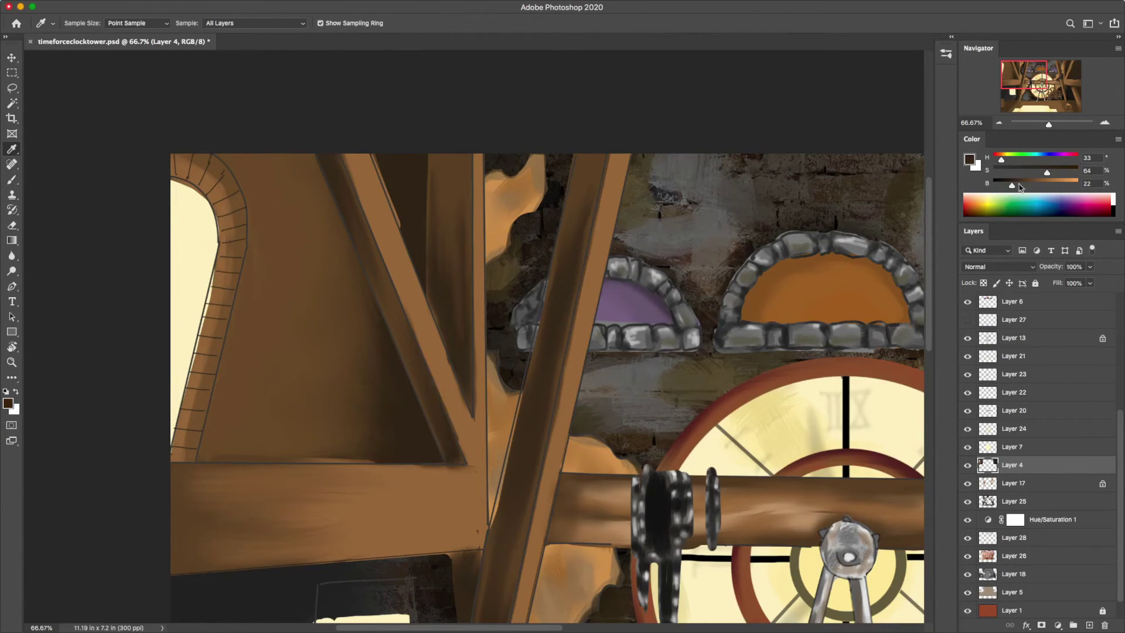
Paint dark brown shadows down the left beam and smooth them with the Mixer Brush.
{"action": "left_click", "coordinate": [346, 258], "text": "alt"}
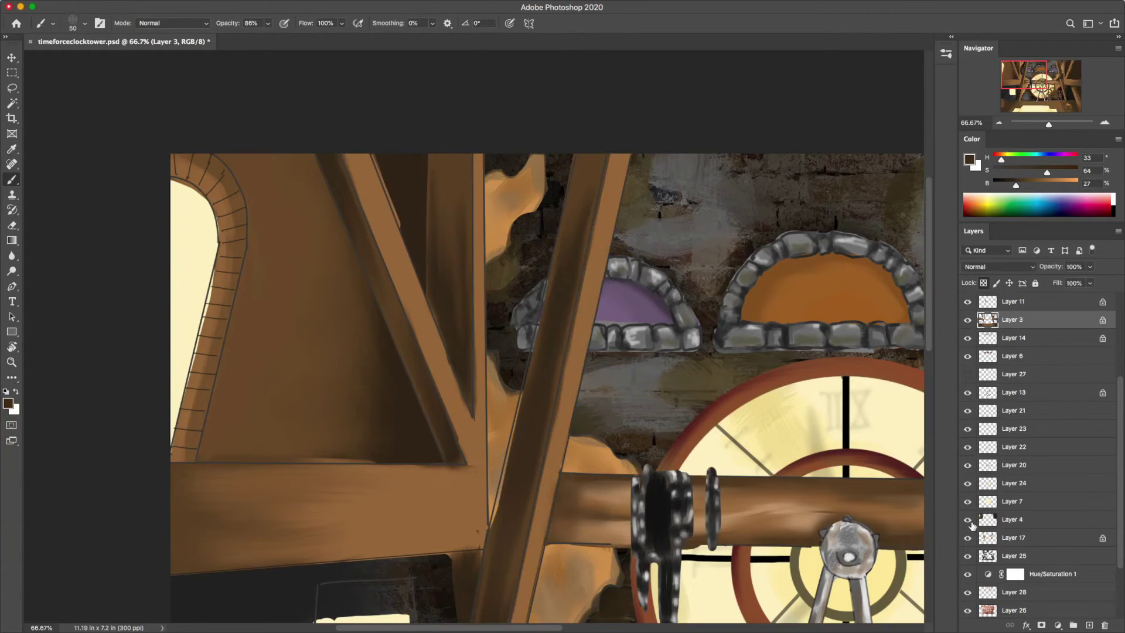
{"action": "left_click", "coordinate": [381, 363], "text": "ctrl"}
{"action": "left_click_drag", "start_coordinate": [346, 252], "coordinate": [287, 452]}
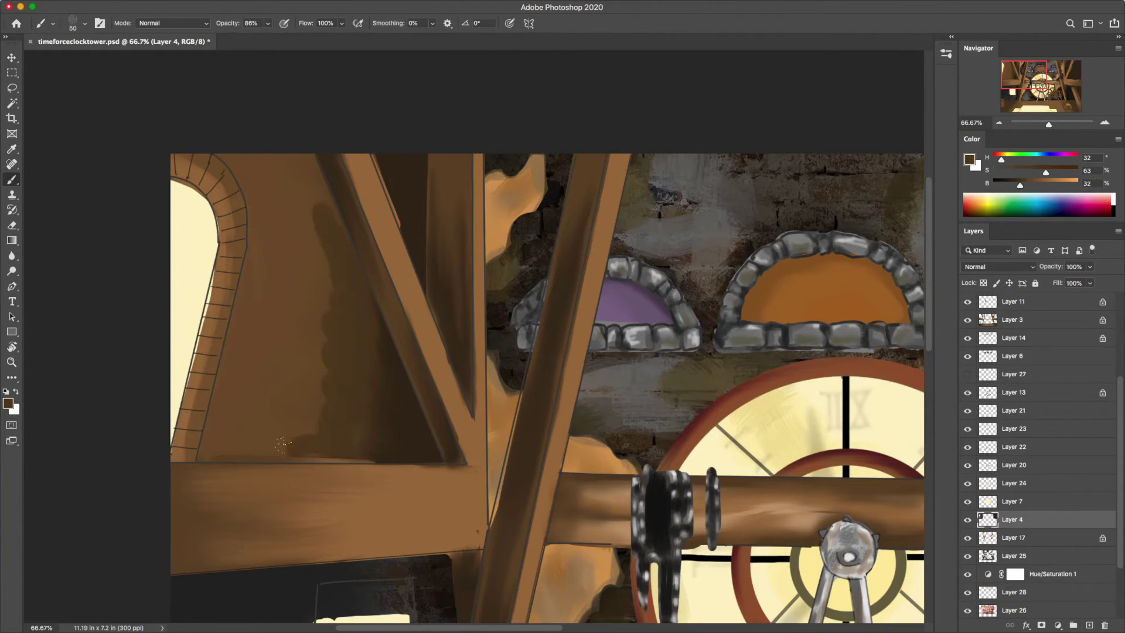
{"action": "left_click_drag", "start_coordinate": [305, 158], "coordinate": [234, 445]}
{"action": "key", "text": "shift+b"}
{"action": "left_click", "coordinate": [272, 212], "text": "alt"}
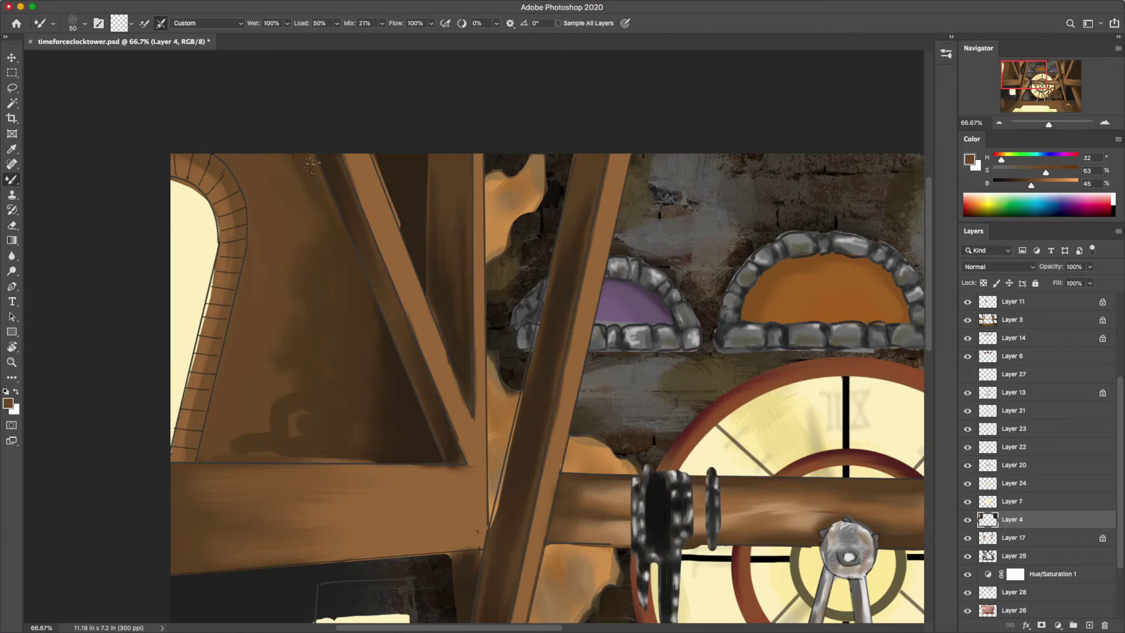
{"action": "left_click_drag", "start_coordinate": [228, 446], "coordinate": [300, 361]}
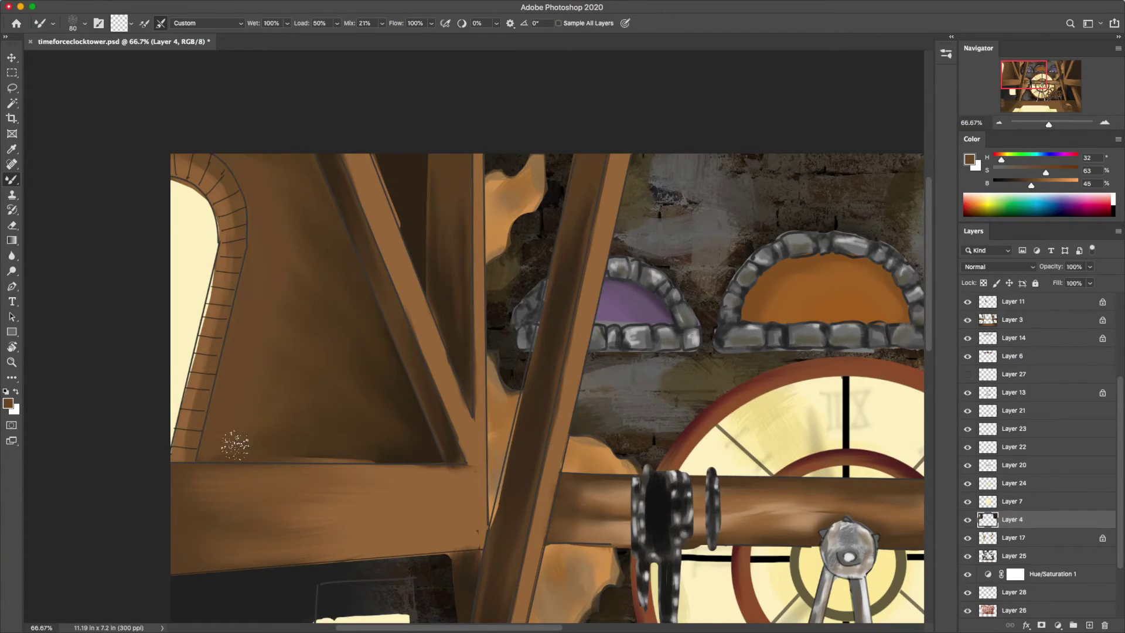
Paint and blend darker shading into the triangular beam area.
{"action": "right_click", "coordinate": [350, 360]}
{"action": "key", "text": "Escape"}
{"action": "key", "text": "ctrl+minus"}
{"action": "key", "text": "ctrl+minus"}
{"action": "key", "text": "ctrl+minus"}
{"action": "key", "text": "ctrl+plus"}
{"action": "key", "text": "ctrl+plus"}
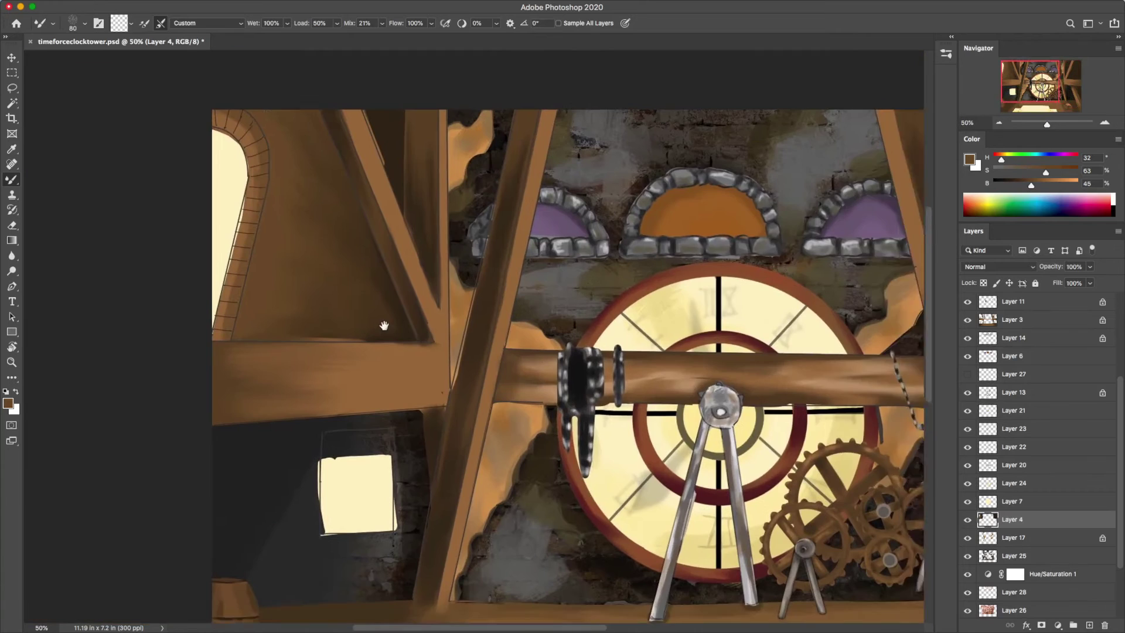
{"action": "key", "text": "shift+b"}
{"action": "left_click_drag", "start_coordinate": [395, 287], "coordinate": [359, 269]}
{"action": "left_click_drag", "start_coordinate": [328, 135], "coordinate": [363, 270]}
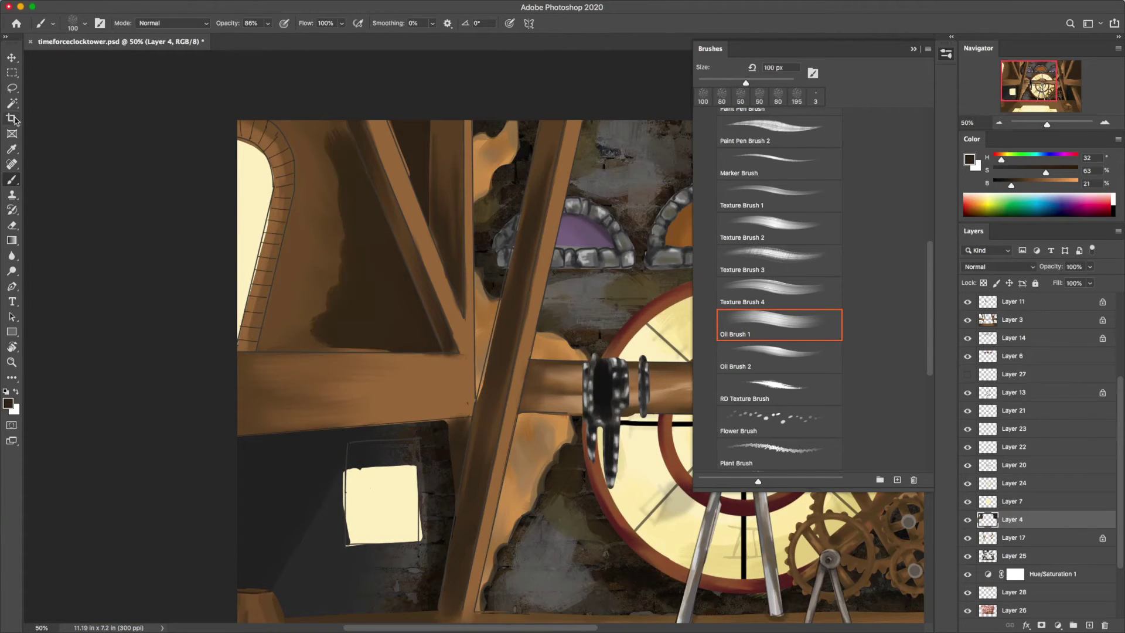
{"action": "key", "text": "shift+b"}
{"action": "left_click_drag", "start_coordinate": [340, 146], "coordinate": [320, 328]}
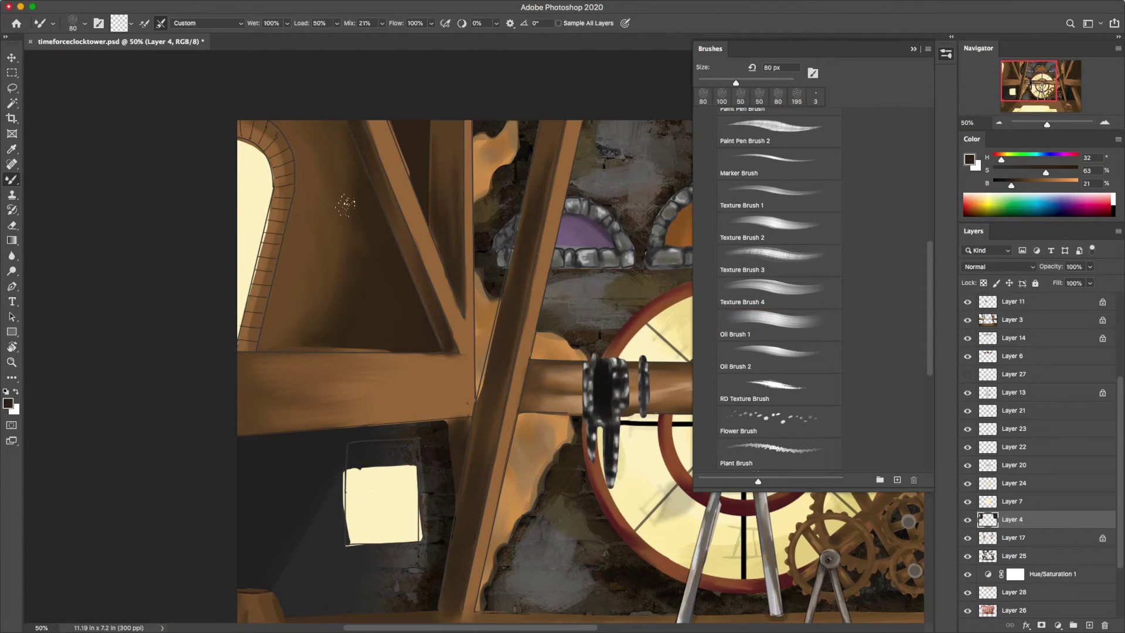
Add a near-black shadow stroke into the triangle's corner.
{"action": "left_click", "coordinate": [414, 328], "text": "alt"}
{"action": "left_click", "coordinate": [416, 343], "text": "alt"}
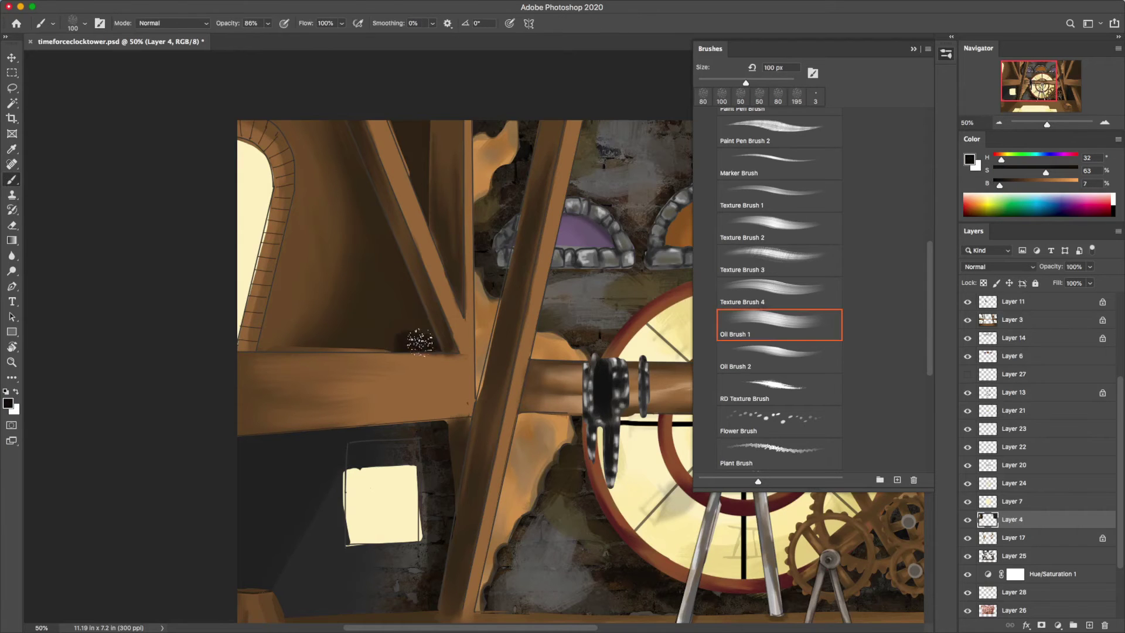
{"action": "left_click_drag", "start_coordinate": [416, 346], "coordinate": [388, 256]}
{"action": "key", "text": "ctrl+minus"}
{"action": "key", "text": "ctrl+minus"}
{"action": "key", "text": "ctrl+minus"}
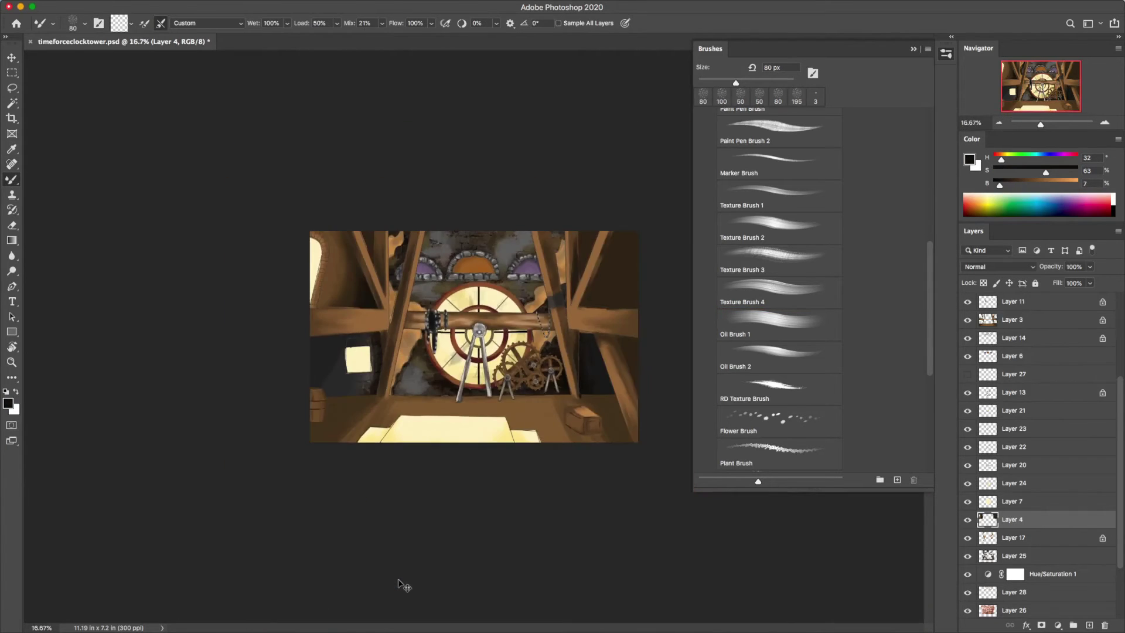
On Layer 3, paint a 35 px shadow under the left post's base.
{"action": "key", "text": "ctrl+plus"}
{"action": "key", "text": "ctrl+plus"}
{"action": "key", "text": "ctrl+plus"}
{"action": "key", "text": "ctrl+plus"}
{"action": "key", "text": "shift+b"}
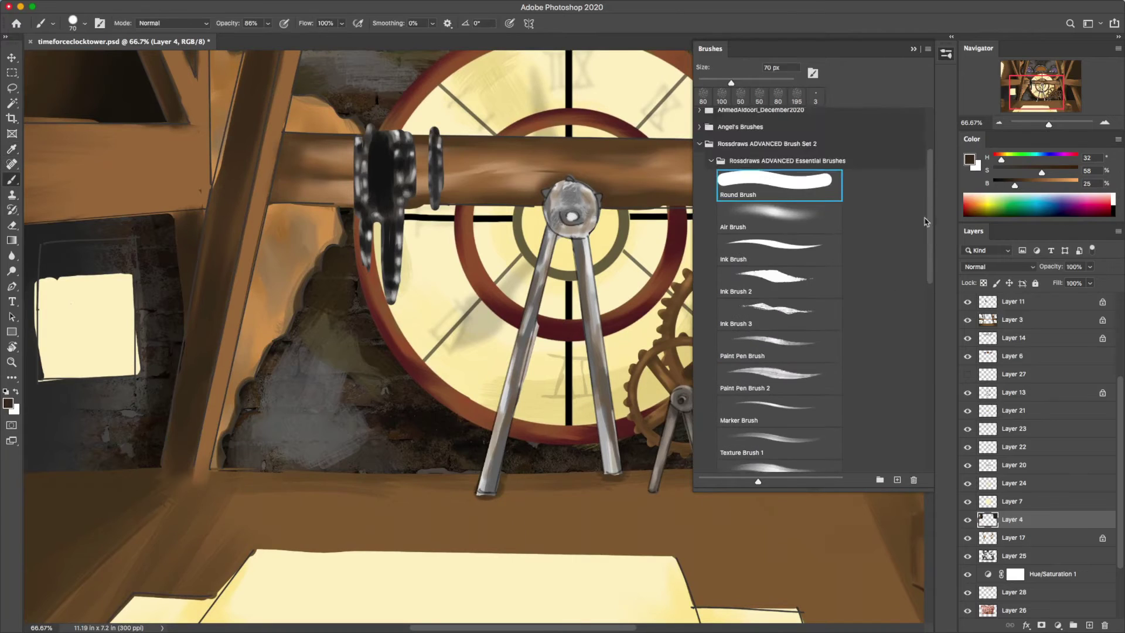
{"action": "scroll", "coordinate": [926, 222], "scroll_direction": "down", "scroll_amount": 2}
{"action": "scroll", "coordinate": [1115, 567], "scroll_direction": "down", "scroll_amount": 3}
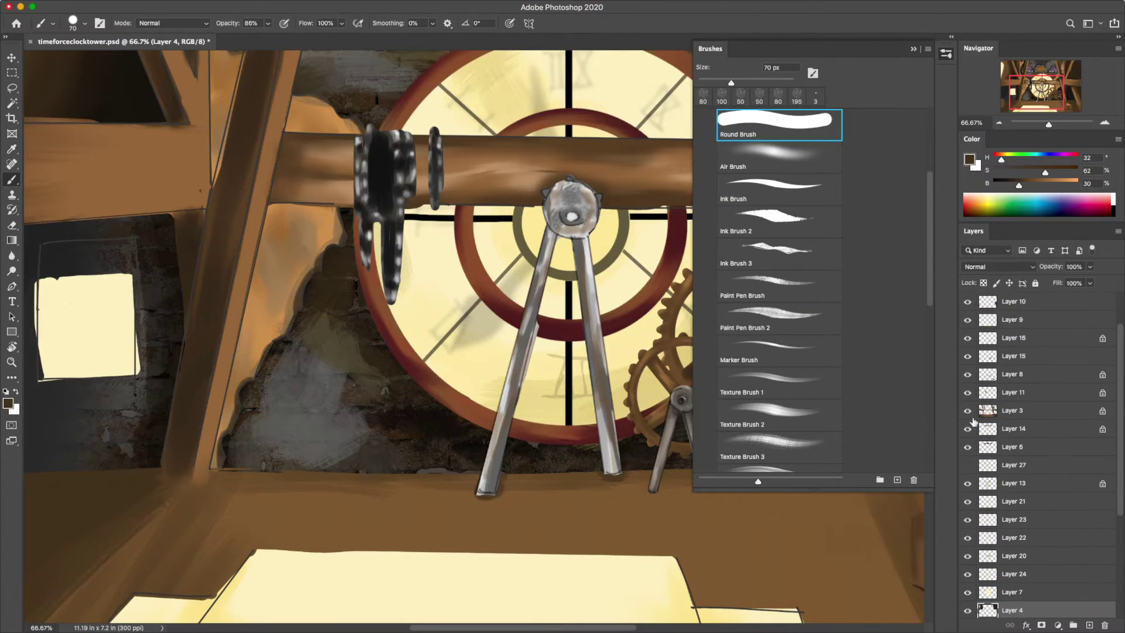
{"action": "key", "text": "bracketleft"}
{"action": "key", "text": "bracketleft"}
{"action": "key", "text": "bracketleft"}
{"action": "left_click", "coordinate": [180, 487], "text": "ctrl"}
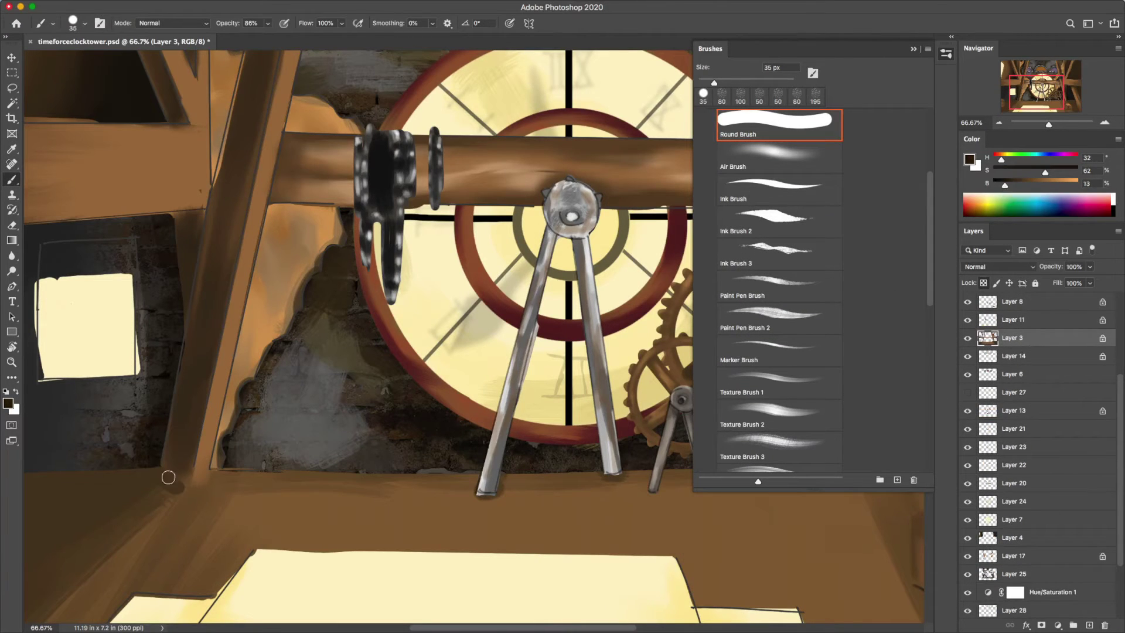
{"action": "left_click_drag", "start_coordinate": [147, 480], "coordinate": [193, 483]}
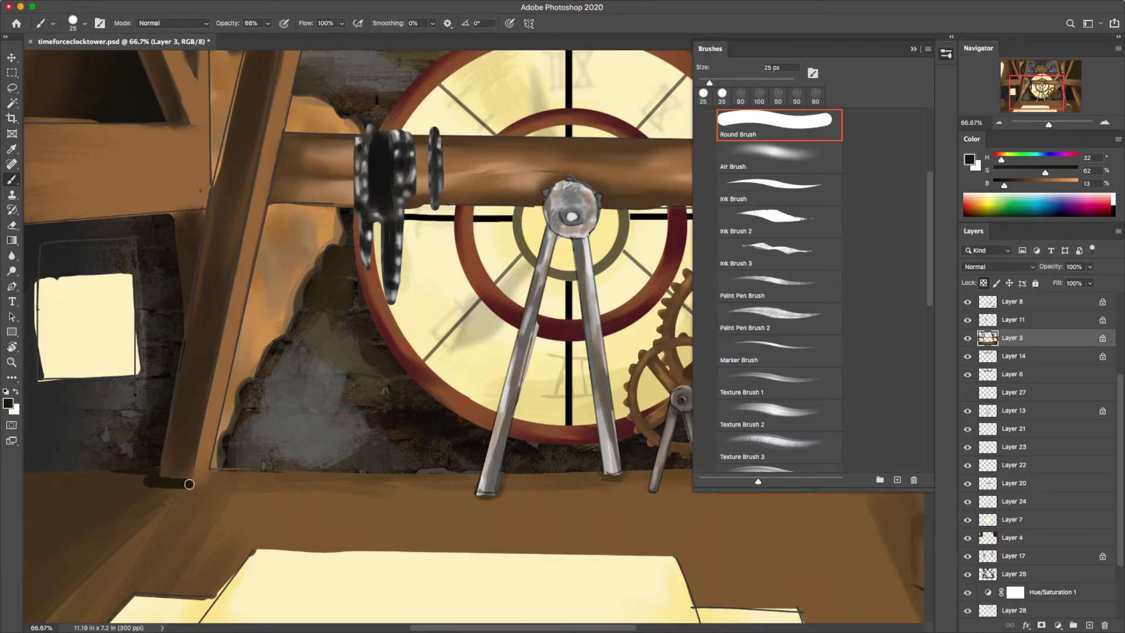
Set the Mixer Brush to 15 px, then sample lighter and darker floor browns.
{"action": "key", "text": "shift+b"}
{"action": "key", "text": "bracketleft"}
{"action": "key", "text": "bracketleft"}
{"action": "key", "text": "bracketleft"}
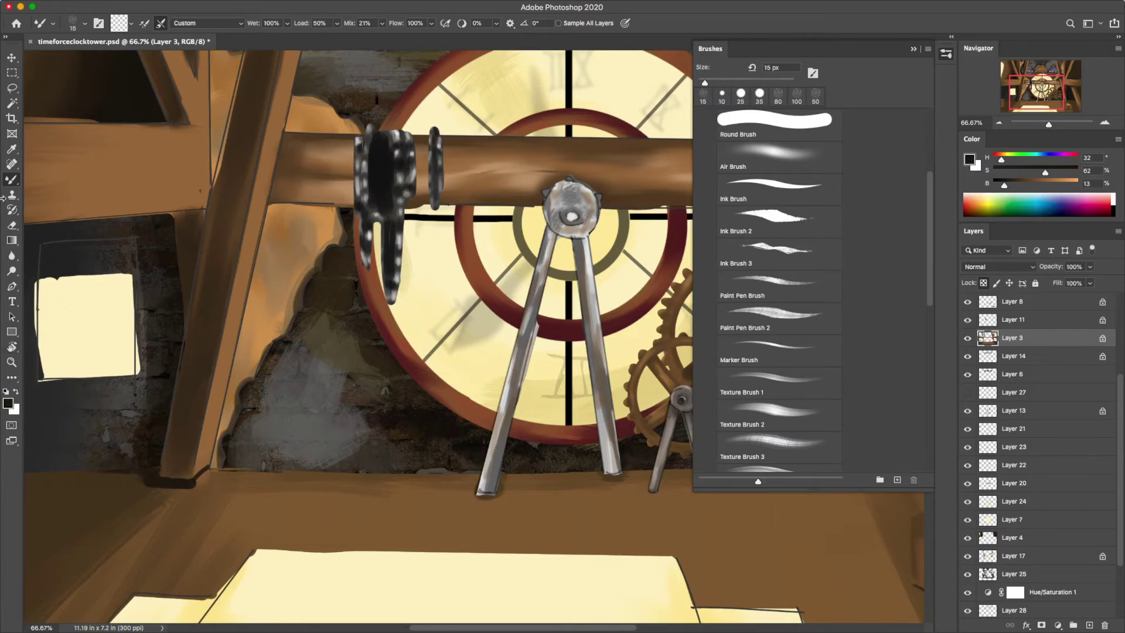
{"action": "key", "text": "shift+b"}
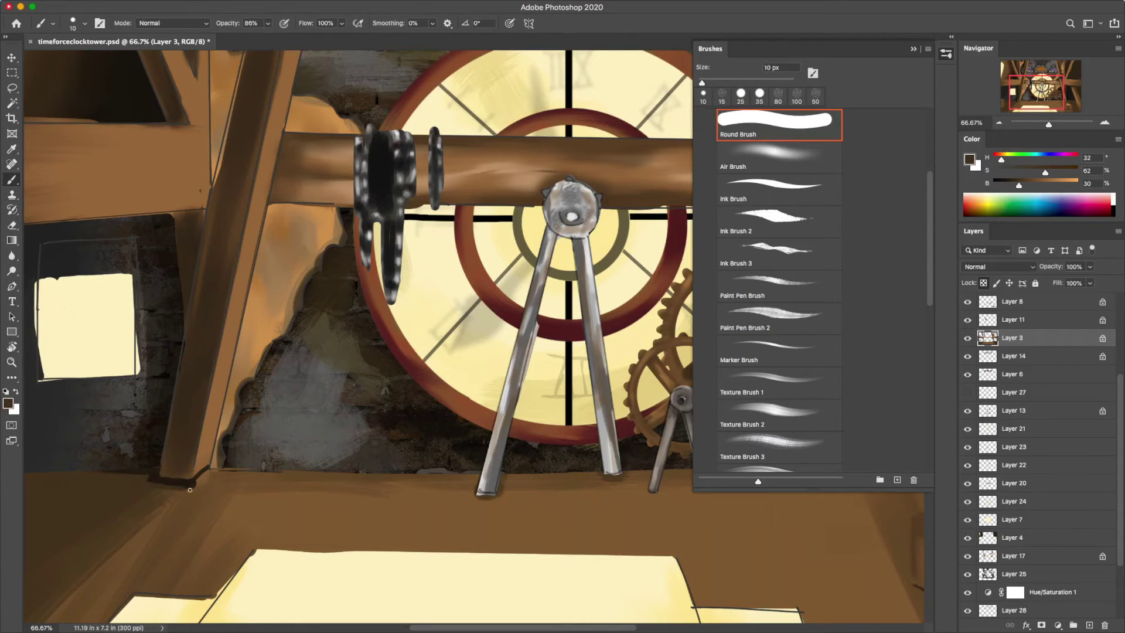
{"action": "left_click", "coordinate": [184, 490], "text": "alt"}
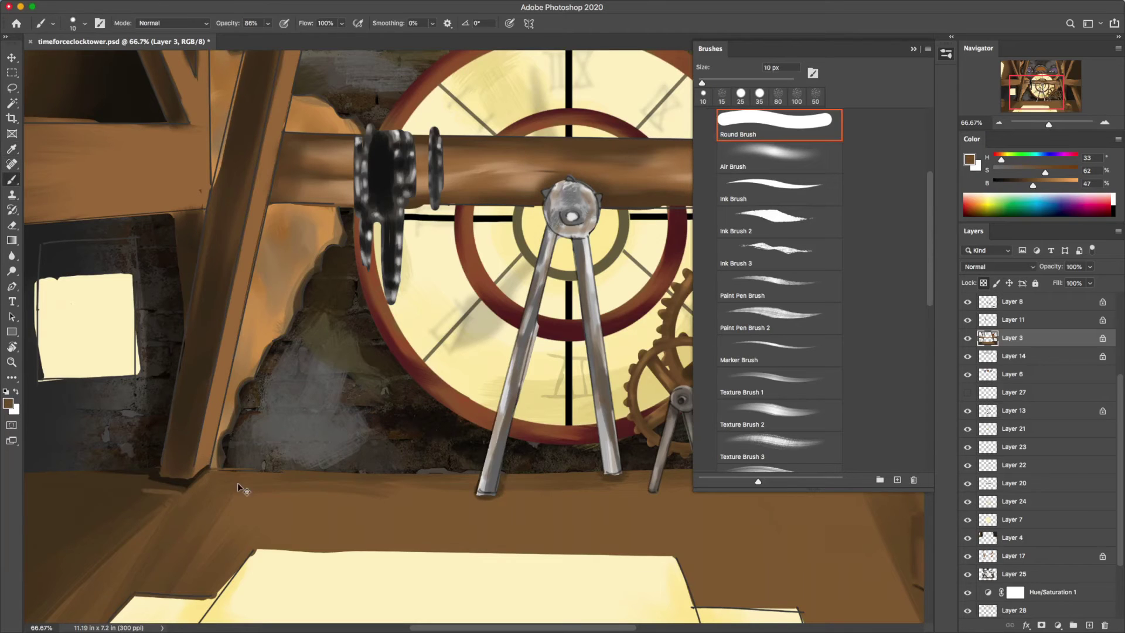
{"action": "scroll", "coordinate": [487, 463], "scroll_direction": "right", "scroll_amount": 10}
{"action": "left_click", "coordinate": [537, 492], "text": "alt"}
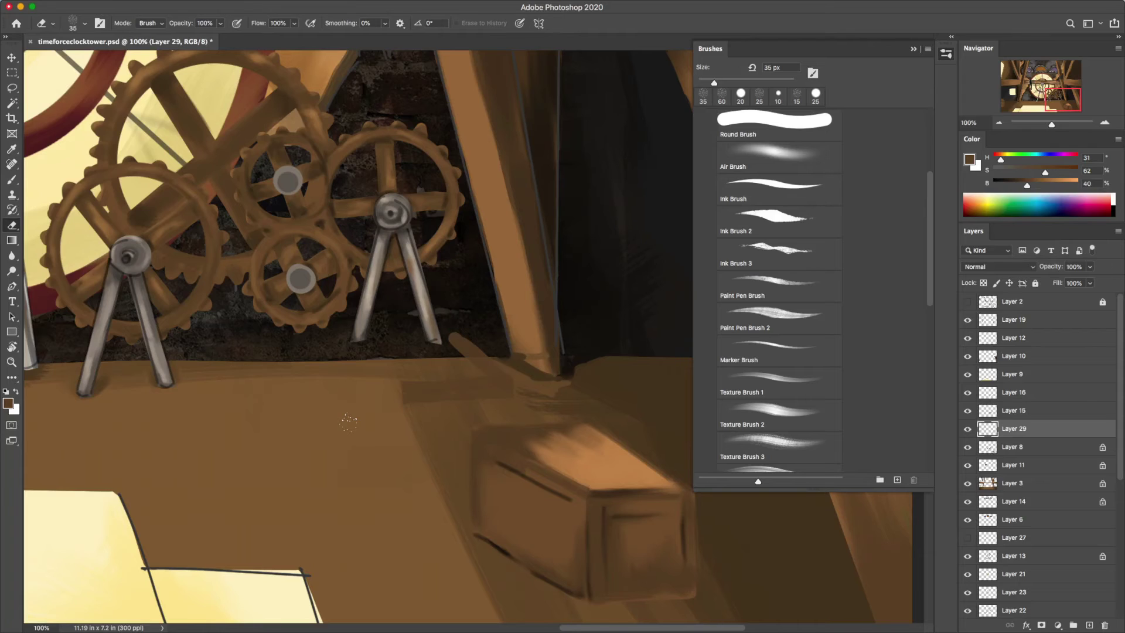
Paint first 20 px shadow strokes below the right gear stand.
{"action": "key", "text": "b"}
{"action": "left_click_drag", "start_coordinate": [402, 390], "coordinate": [329, 334]}
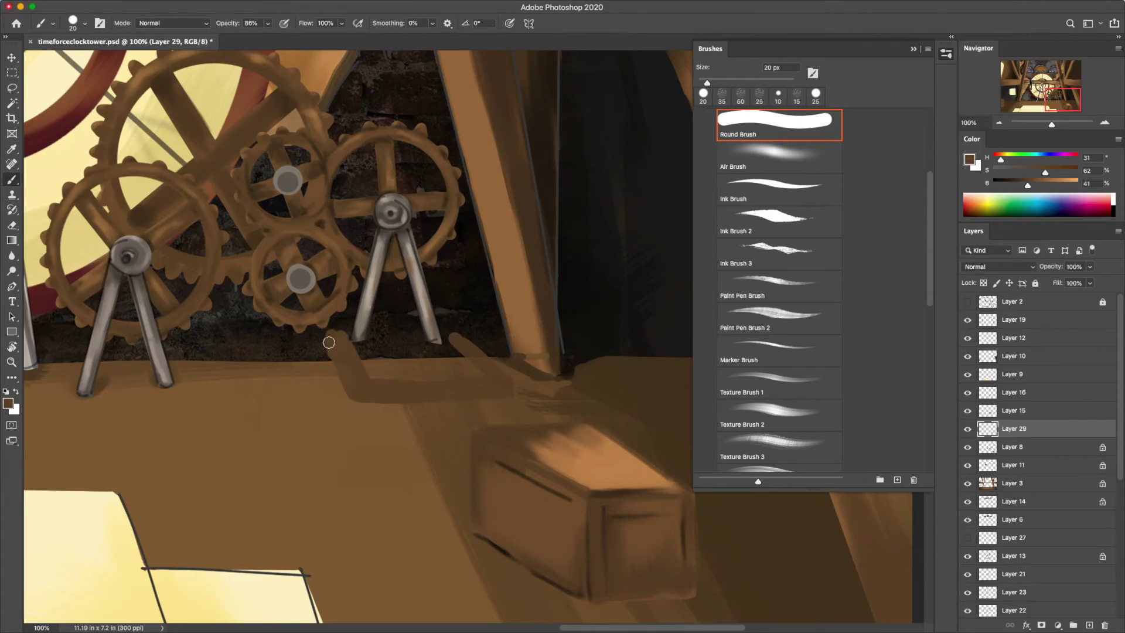
{"action": "key", "text": "bracketright"}
{"action": "key", "text": "bracketright"}
{"action": "mouse_move", "coordinate": [357, 375]}
{"action": "left_mouse_down"}
{"action": "mouse_move", "coordinate": [469, 369]}
{"action": "mouse_move", "coordinate": [391, 341]}
{"action": "left_mouse_up"}
{"action": "key", "text": "e"}
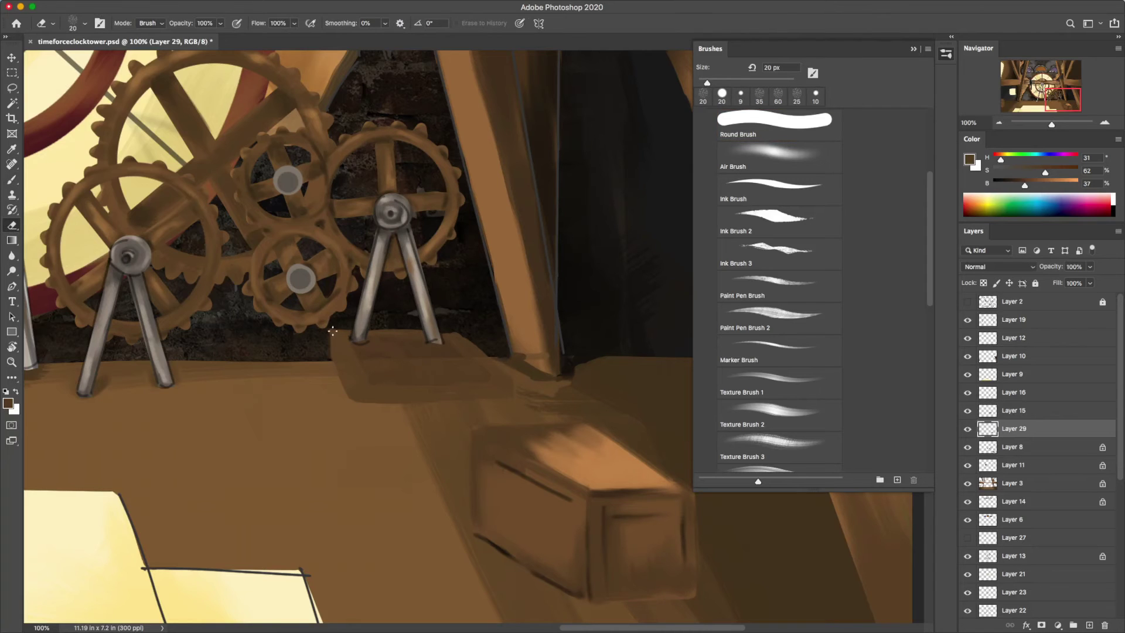
Zoom in and paint dark 10 px shadows beneath the stand's legs.
{"action": "key", "text": "ctrl+plus"}
{"action": "key", "text": "ctrl+plus"}
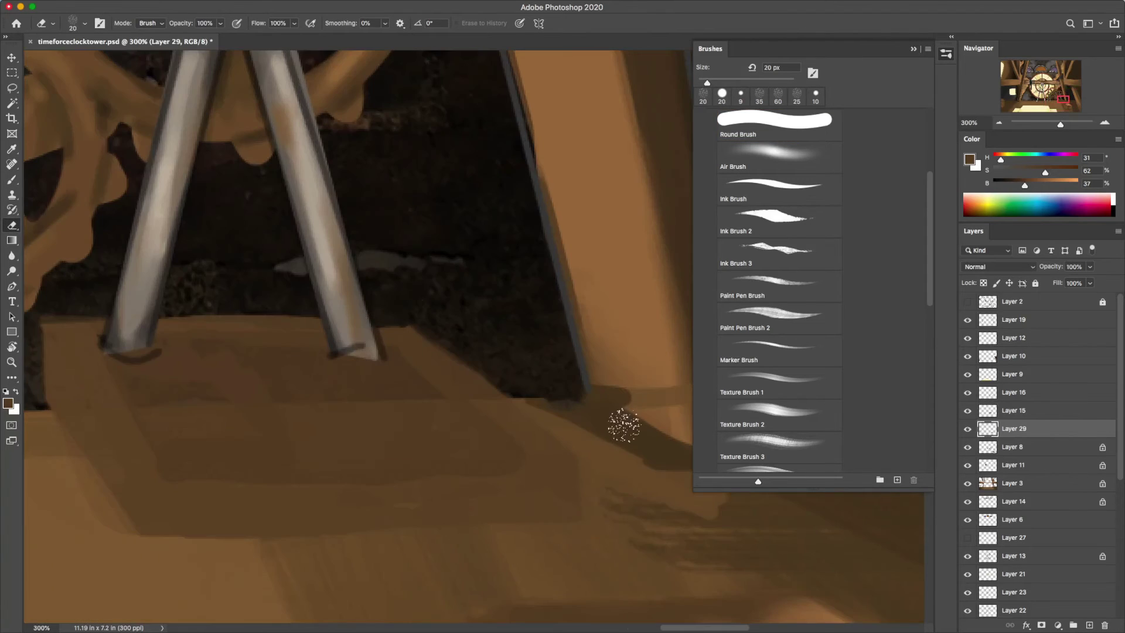
{"action": "key", "text": "b"}
{"action": "key", "text": "bracketleft"}
{"action": "left_click", "coordinate": [390, 359], "text": "alt"}
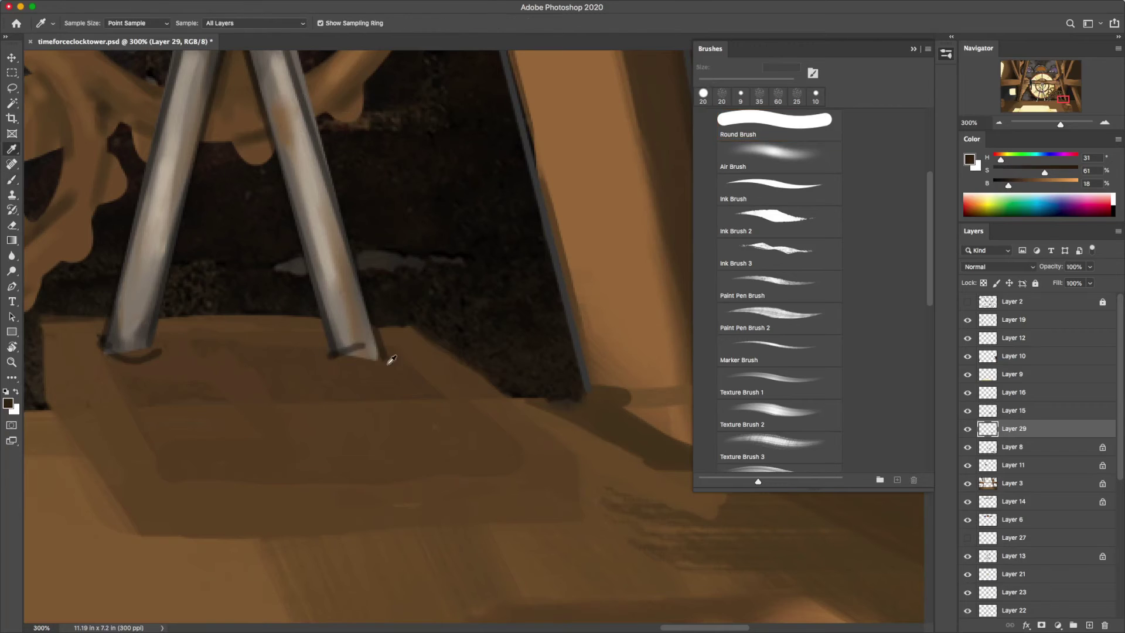
{"action": "mouse_move", "coordinate": [375, 356]}
{"action": "left_mouse_down"}
{"action": "mouse_move", "coordinate": [111, 352]}
{"action": "mouse_move", "coordinate": [507, 439]}
{"action": "left_mouse_up"}
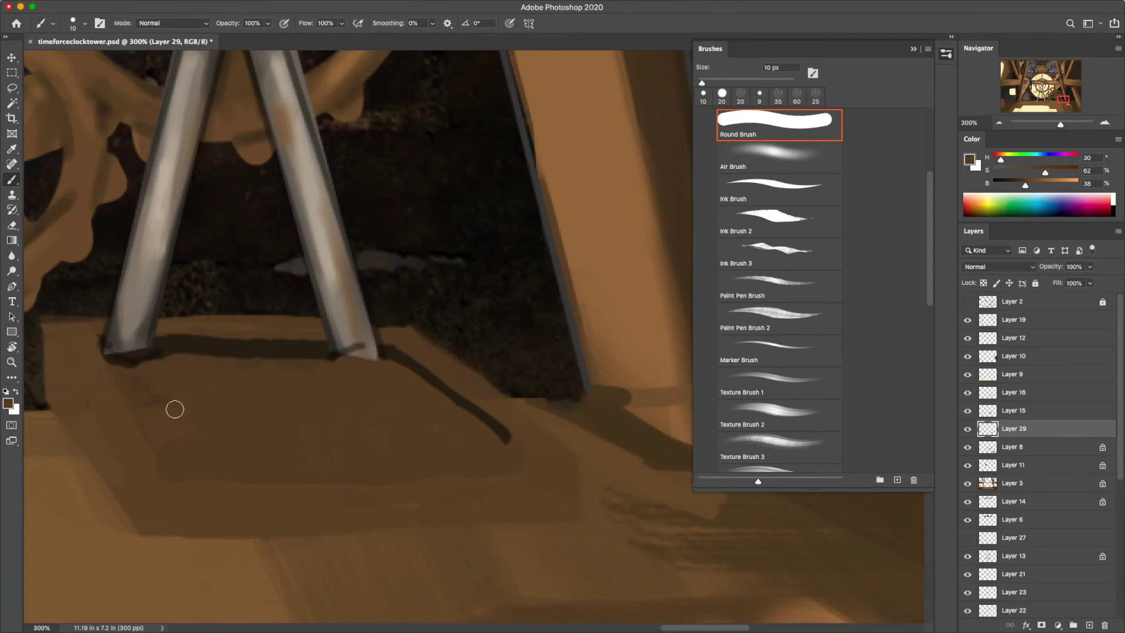
{"action": "left_click_drag", "start_coordinate": [418, 310], "coordinate": [511, 394]}
{"action": "key", "text": "ctrl+z"}
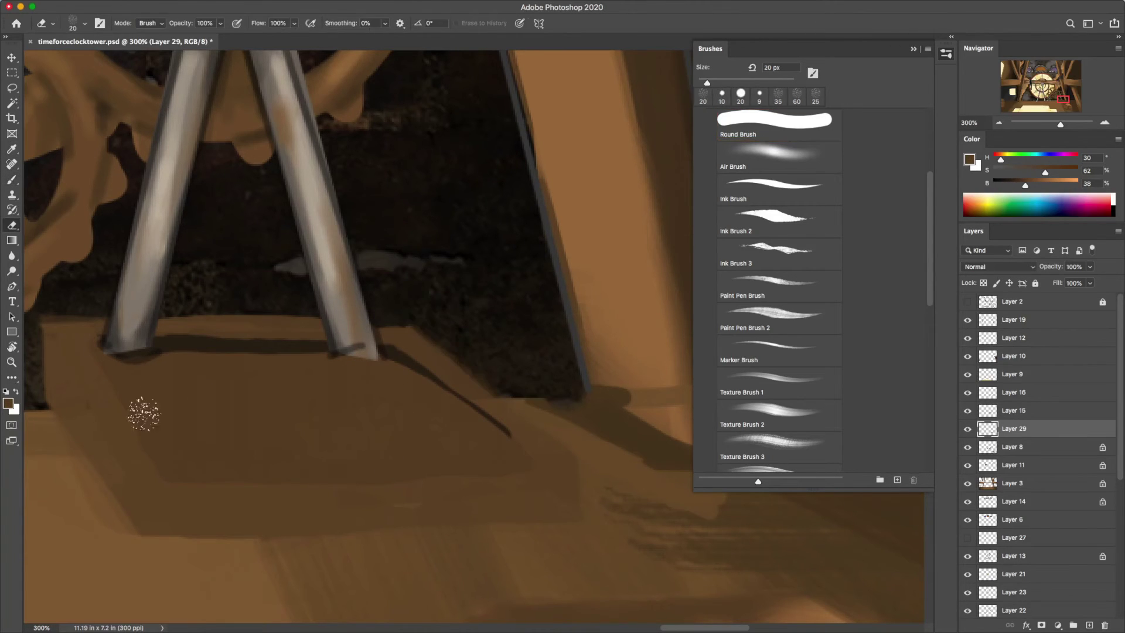
Paint soft textured oil-brush shadows under the stand's left and right legs.
{"action": "left_click", "coordinate": [391, 340], "text": "alt"}
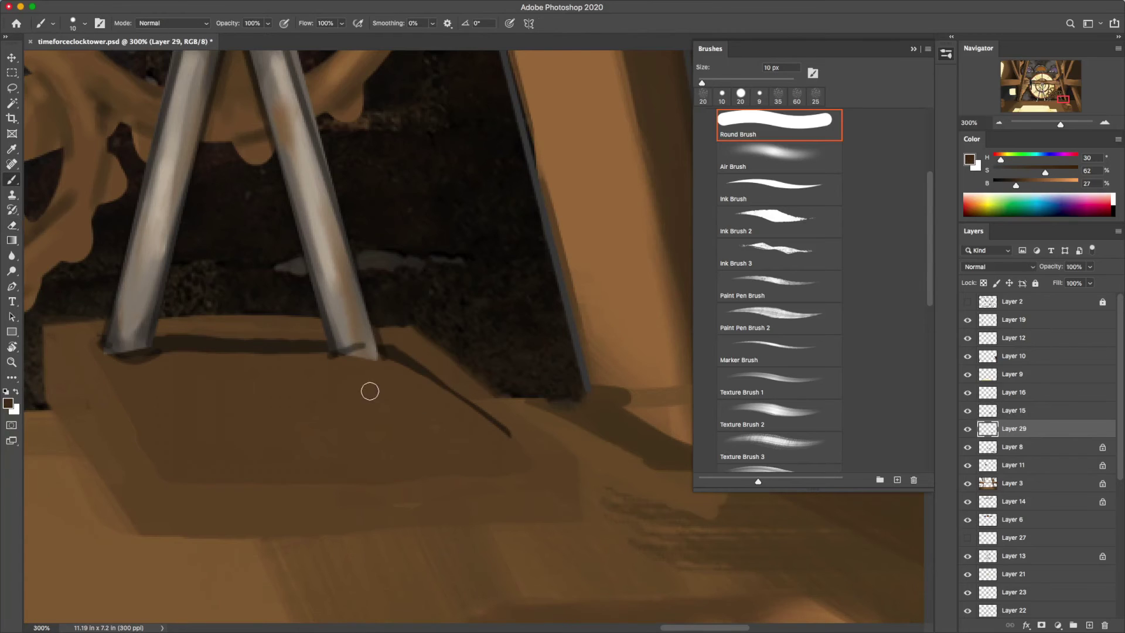
{"action": "scroll", "coordinate": [774, 293], "scroll_direction": "down", "scroll_amount": 3}
{"action": "left_click", "coordinate": [770, 404]}
{"action": "left_click_drag", "start_coordinate": [124, 356], "coordinate": [187, 433]}
{"action": "left_click_drag", "start_coordinate": [346, 359], "coordinate": [434, 440]}
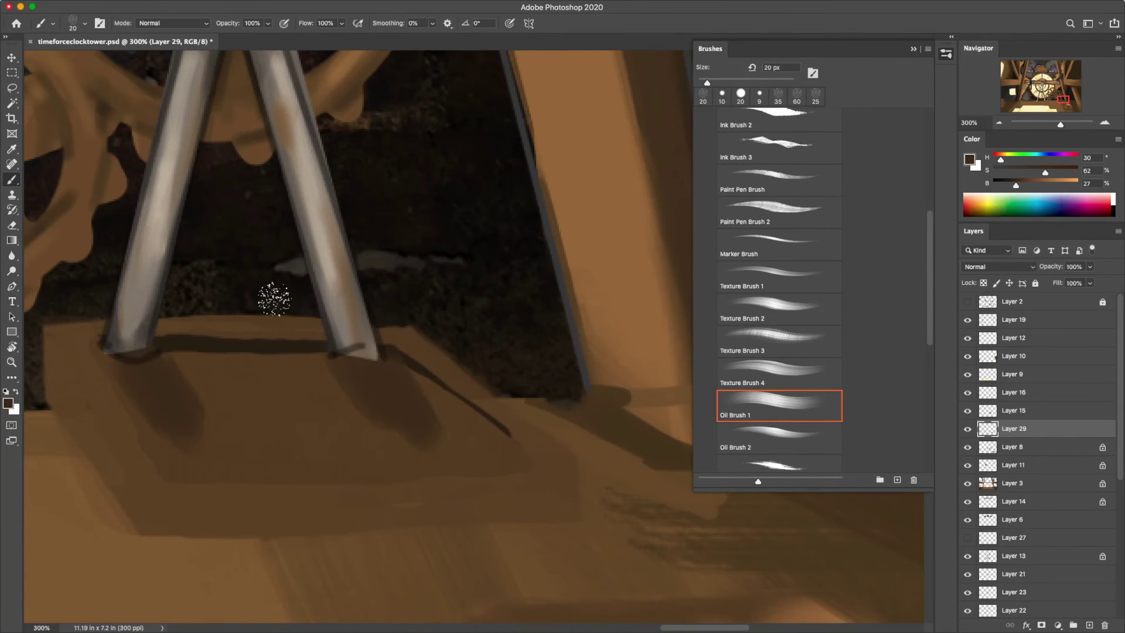
{"action": "left_click_drag", "start_coordinate": [108, 359], "coordinate": [164, 366]}
{"action": "left_click_drag", "start_coordinate": [319, 352], "coordinate": [375, 363]}
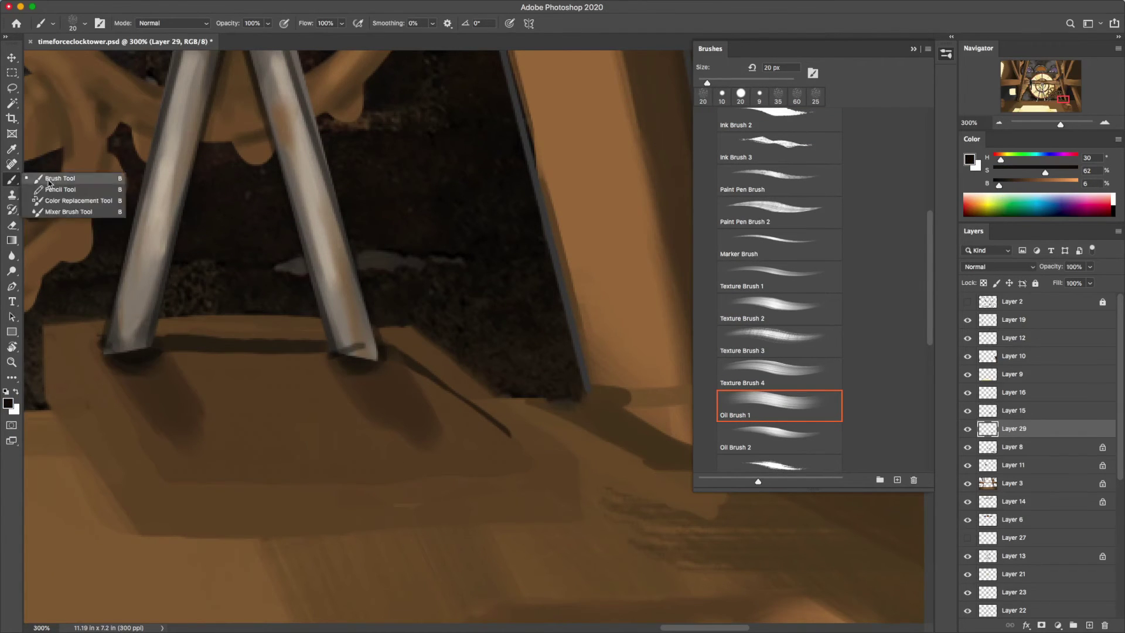
Outline a base plate under the stand's legs with straight dark lines.
{"action": "right_click", "coordinate": [11, 180]}
{"action": "left_click", "coordinate": [52, 225]}
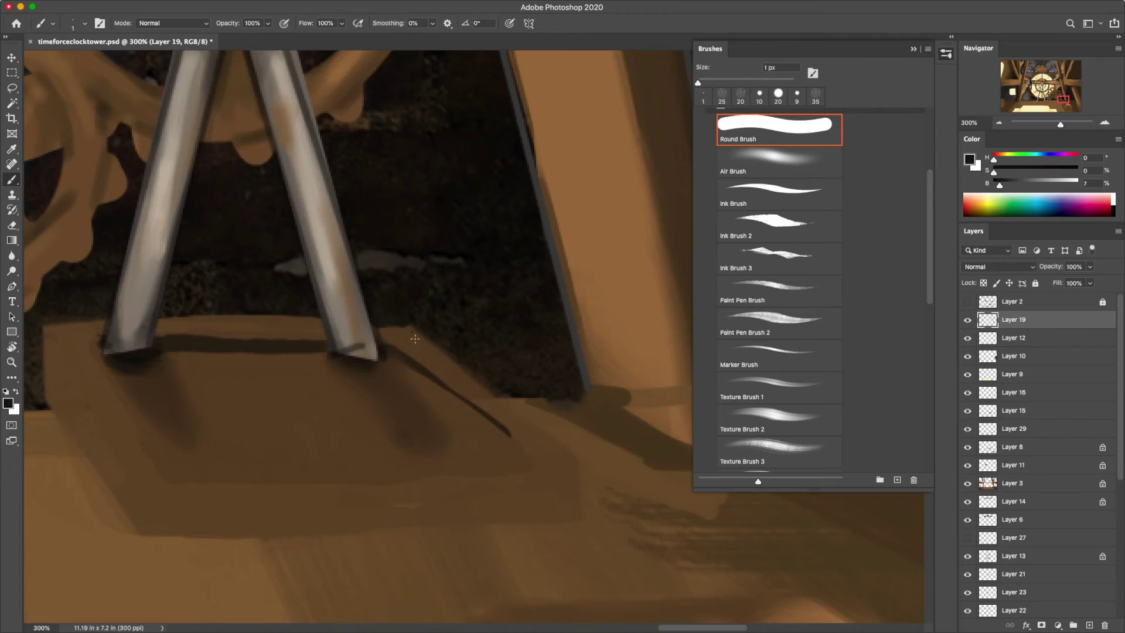
{"action": "left_click", "coordinate": [568, 466], "text": "shift"}
{"action": "key", "text": "ctrl+z"}
{"action": "key", "text": "ctrl+z"}
{"action": "key", "text": "ctrl+z"}
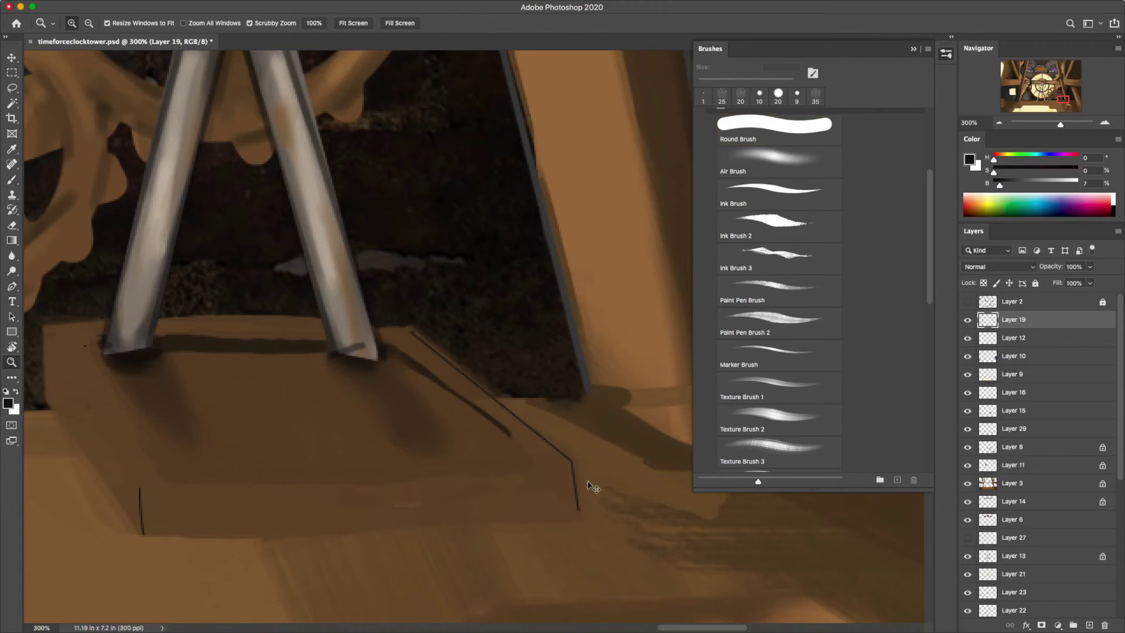
{"action": "key", "text": "ctrl+z"}
{"action": "key", "text": "ctrl+z"}
{"action": "scroll", "coordinate": [556, 397], "scroll_direction": "down", "scroll_amount": 2}
{"action": "left_click", "coordinate": [307, 476]}
{"action": "left_click", "coordinate": [661, 466], "text": "shift"}
{"action": "left_click", "coordinate": [655, 418], "text": "shift"}
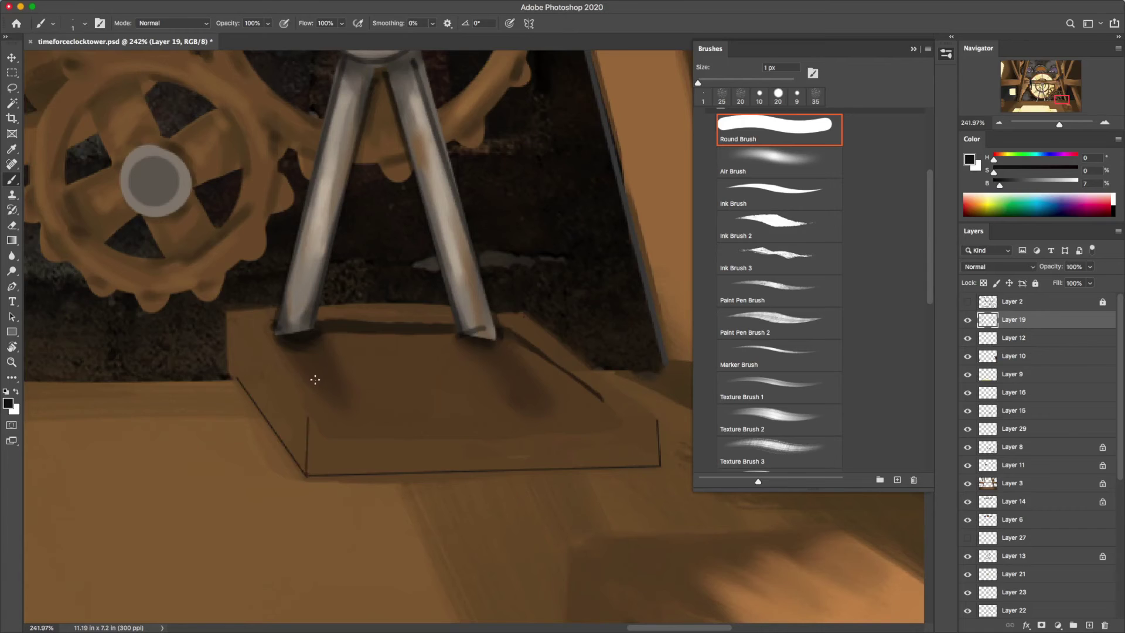
Lasso the old crate, shrink and shift it left, then deselect.
{"action": "scroll", "coordinate": [410, 351], "scroll_direction": "down", "scroll_amount": 5}
{"action": "key", "text": "l"}
{"action": "mouse_move", "coordinate": [527, 334]}
{"action": "left_mouse_down"}
{"action": "mouse_move", "coordinate": [520, 366]}
{"action": "mouse_move", "coordinate": [465, 359]}
{"action": "left_mouse_up"}
{"action": "key", "text": "ctrl+t"}
{"action": "key", "text": "Return"}
{"action": "key", "text": "ctrl+d"}
Erase the old crate, show Layer 29, and add a new layer for the crate.
{"action": "key", "text": "e"}
{"action": "left_click", "coordinate": [11, 179]}
{"action": "key", "text": "ctrl+1"}
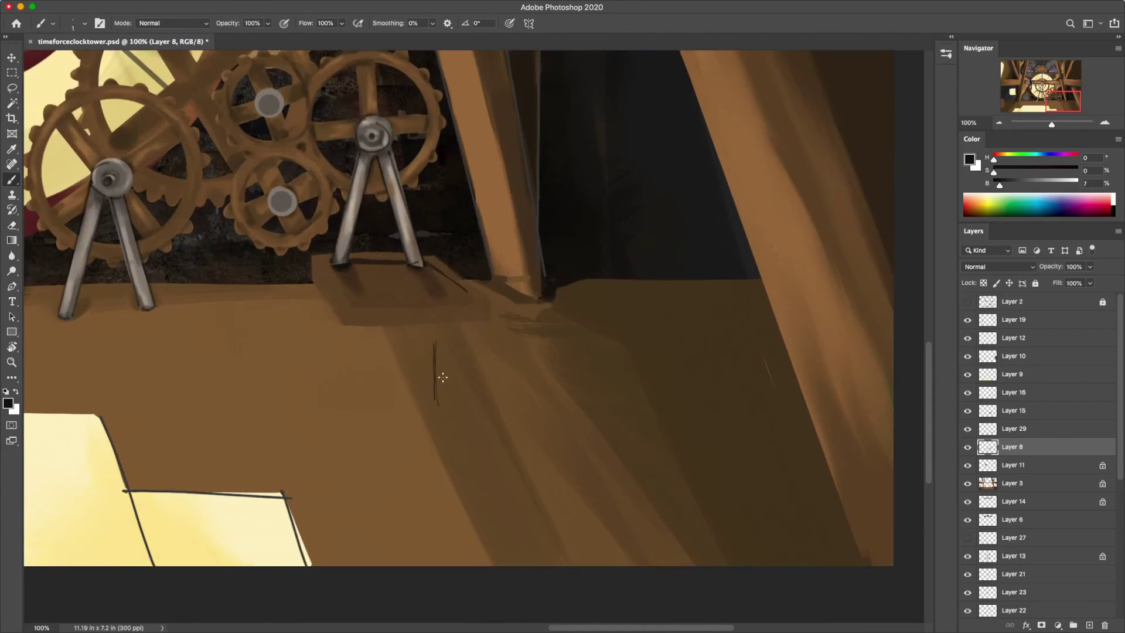
{"action": "left_click", "coordinate": [968, 430]}
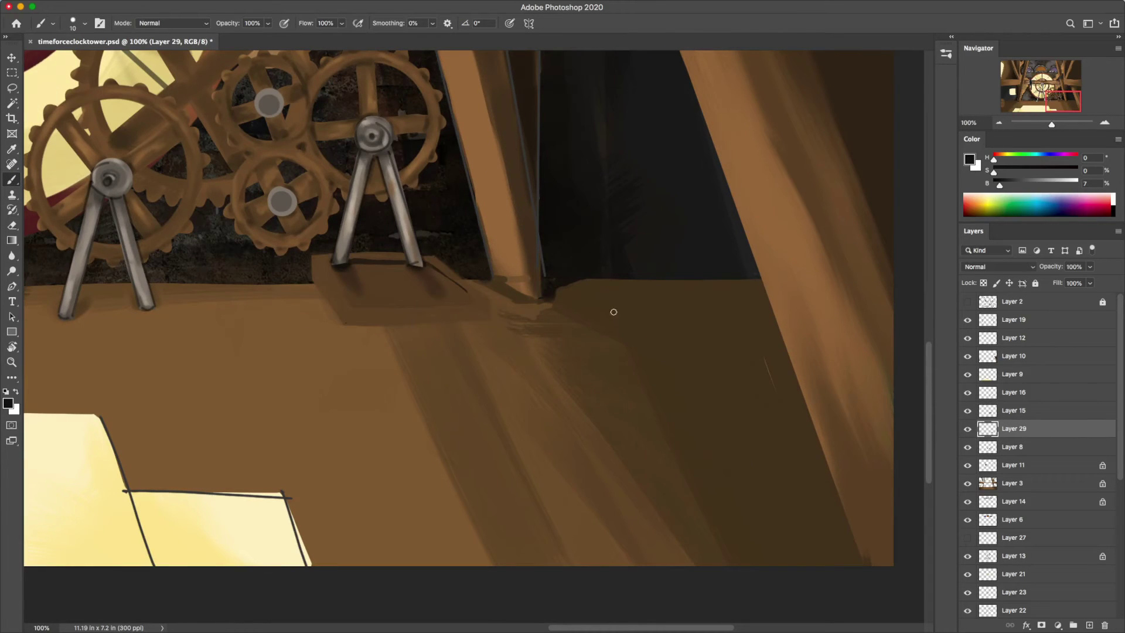
{"action": "left_click", "coordinate": [1090, 625]}
Sketch a dark crate outline, undo it, and sample a lighter floor brown.
{"action": "left_click", "coordinate": [635, 309], "text": "alt"}
{"action": "mouse_move", "coordinate": [409, 291]}
{"action": "left_mouse_down"}
{"action": "mouse_move", "coordinate": [413, 361]}
{"action": "mouse_move", "coordinate": [472, 337]}
{"action": "mouse_move", "coordinate": [472, 420]}
{"action": "left_mouse_up"}
{"action": "left_click_drag", "start_coordinate": [447, 286], "coordinate": [478, 291]}
{"action": "key", "text": "ctrl+z"}
{"action": "key", "text": "ctrl+z"}
{"action": "key", "text": "ctrl+z"}
{"action": "left_click", "coordinate": [427, 330], "text": "alt"}
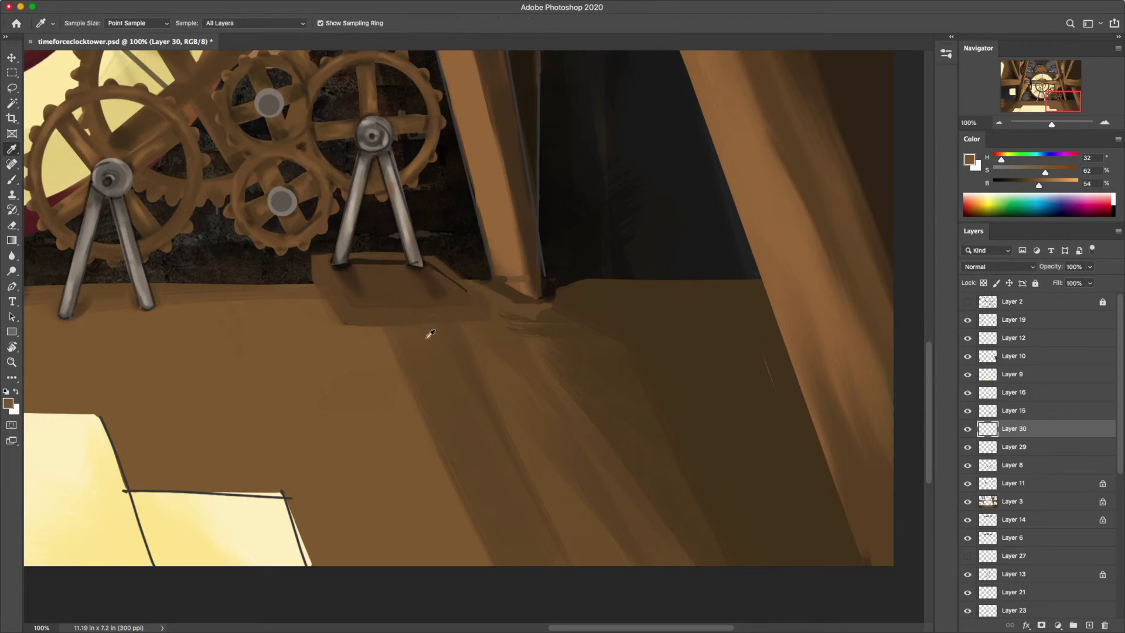
Draw the crate's box edges in light brown.
{"action": "left_click_drag", "start_coordinate": [408, 366], "coordinate": [469, 413]}
{"action": "left_click_drag", "start_coordinate": [393, 296], "coordinate": [481, 355]}
{"action": "left_click_drag", "start_coordinate": [393, 296], "coordinate": [522, 287]}
{"action": "mouse_move", "coordinate": [490, 293]}
{"action": "left_mouse_down"}
{"action": "mouse_move", "coordinate": [554, 349]}
{"action": "mouse_move", "coordinate": [578, 342]}
{"action": "left_mouse_up"}
{"action": "left_click_drag", "start_coordinate": [482, 355], "coordinate": [554, 350]}
{"action": "left_click_drag", "start_coordinate": [569, 350], "coordinate": [575, 423]}
{"action": "left_click_drag", "start_coordinate": [481, 367], "coordinate": [482, 428]}
{"action": "left_click_drag", "start_coordinate": [469, 413], "coordinate": [573, 427]}
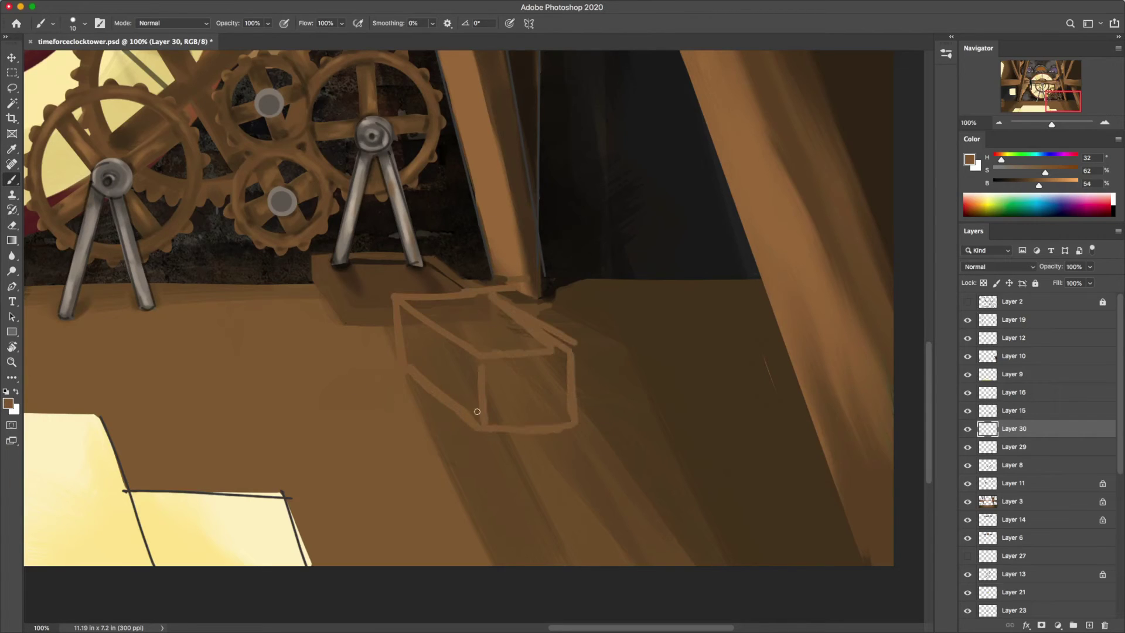
Fill the crate's side and front faces with dark brown at brush size 30.
{"action": "left_click", "coordinate": [429, 335], "text": "alt"}
{"action": "key", "text": "bracketright"}
{"action": "key", "text": "bracketright"}
{"action": "mouse_move", "coordinate": [404, 308]}
{"action": "left_mouse_down"}
{"action": "mouse_move", "coordinate": [410, 363]}
{"action": "mouse_move", "coordinate": [486, 422]}
{"action": "left_mouse_up"}
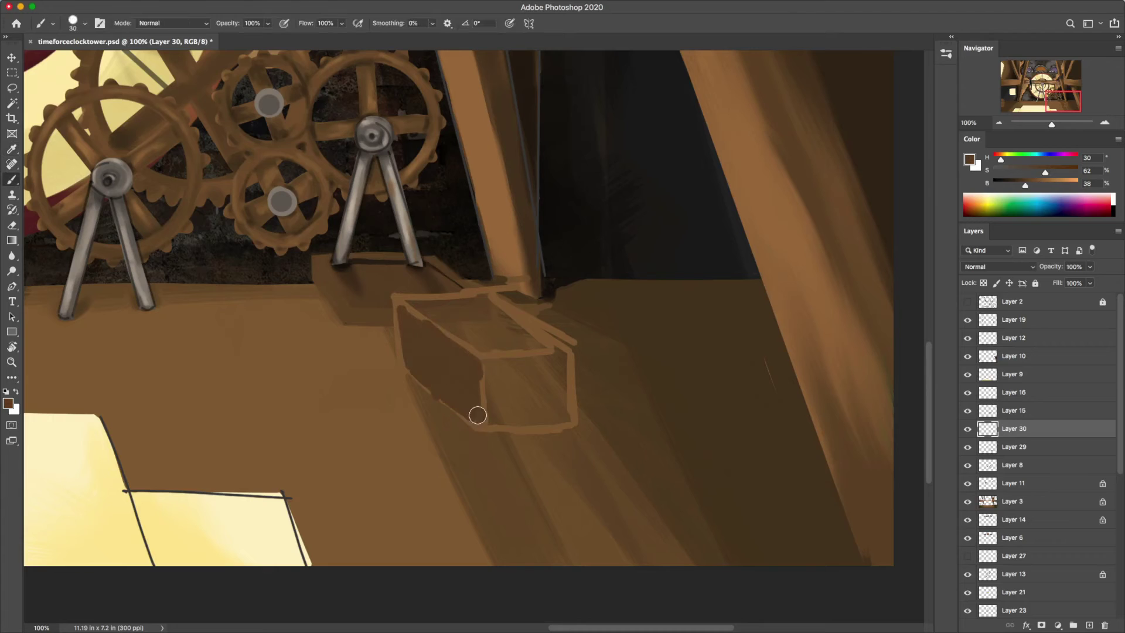
{"action": "mouse_move", "coordinate": [469, 357]}
{"action": "left_mouse_down"}
{"action": "mouse_move", "coordinate": [500, 417]}
{"action": "mouse_move", "coordinate": [484, 304]}
{"action": "mouse_move", "coordinate": [402, 311]}
{"action": "mouse_move", "coordinate": [486, 331]}
{"action": "left_mouse_up"}
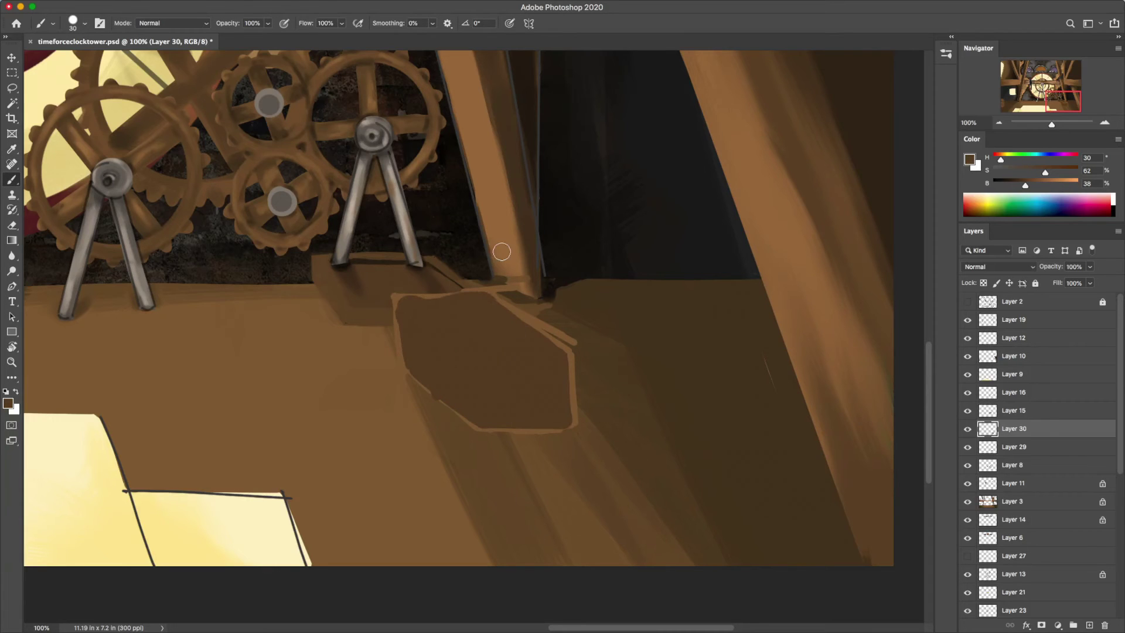
Erase the light outline and repaint the crate's dark front and top edges.
{"action": "key", "text": "e"}
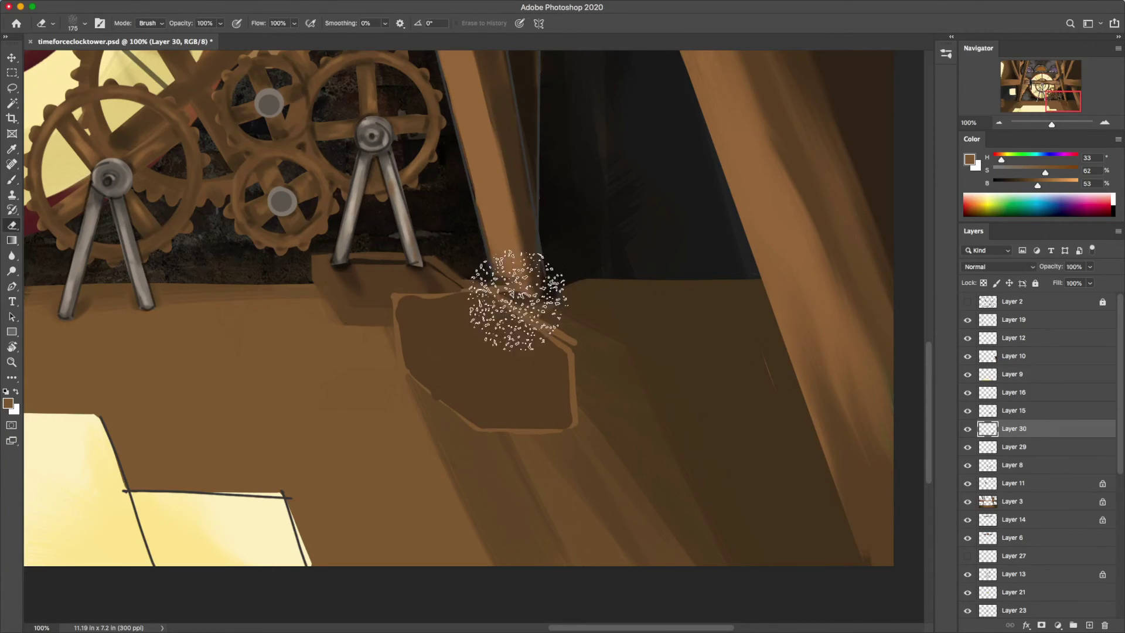
{"action": "left_click", "coordinate": [945, 53]}
{"action": "mouse_move", "coordinate": [548, 275]}
{"action": "left_mouse_down"}
{"action": "mouse_move", "coordinate": [575, 339]}
{"action": "mouse_move", "coordinate": [427, 397]}
{"action": "mouse_move", "coordinate": [447, 287]}
{"action": "mouse_move", "coordinate": [568, 352]}
{"action": "left_mouse_up"}
{"action": "left_click", "coordinate": [12, 180]}
{"action": "left_click", "coordinate": [58, 175]}
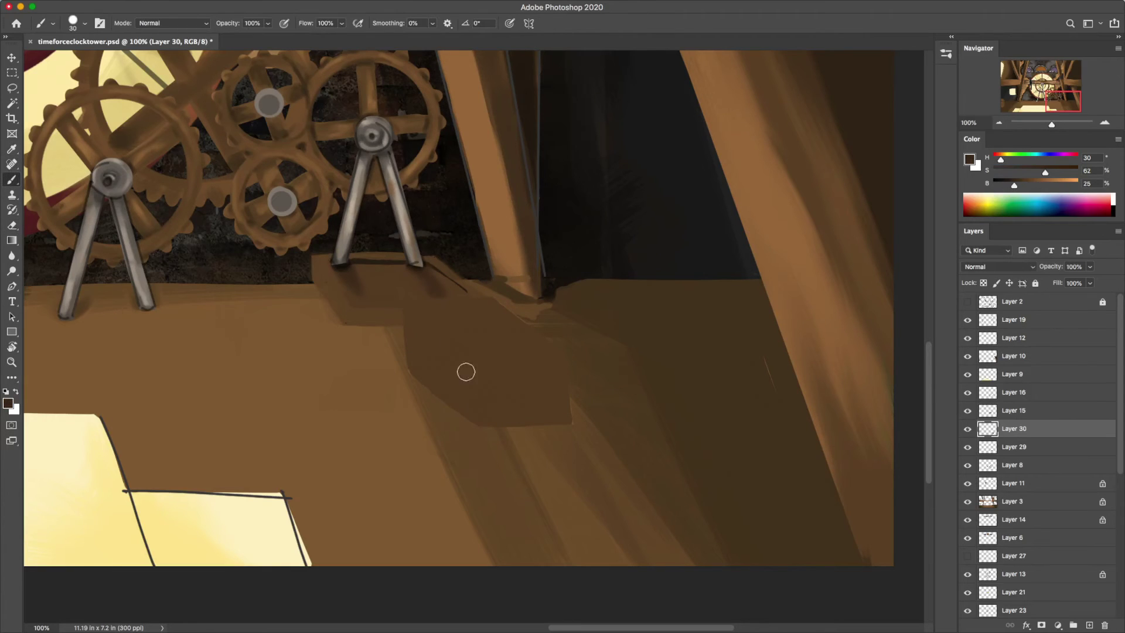
{"action": "mouse_move", "coordinate": [478, 353]}
{"action": "left_mouse_down"}
{"action": "mouse_move", "coordinate": [480, 417]}
{"action": "mouse_move", "coordinate": [532, 345]}
{"action": "left_mouse_up"}
{"action": "mouse_move", "coordinate": [478, 352]}
{"action": "left_mouse_down"}
{"action": "mouse_move", "coordinate": [434, 319]}
{"action": "mouse_move", "coordinate": [520, 334]}
{"action": "left_mouse_up"}
Paint the crate's top face lighter and blend it with the Mixer Brush.
{"action": "left_click", "coordinate": [457, 395], "text": "alt"}
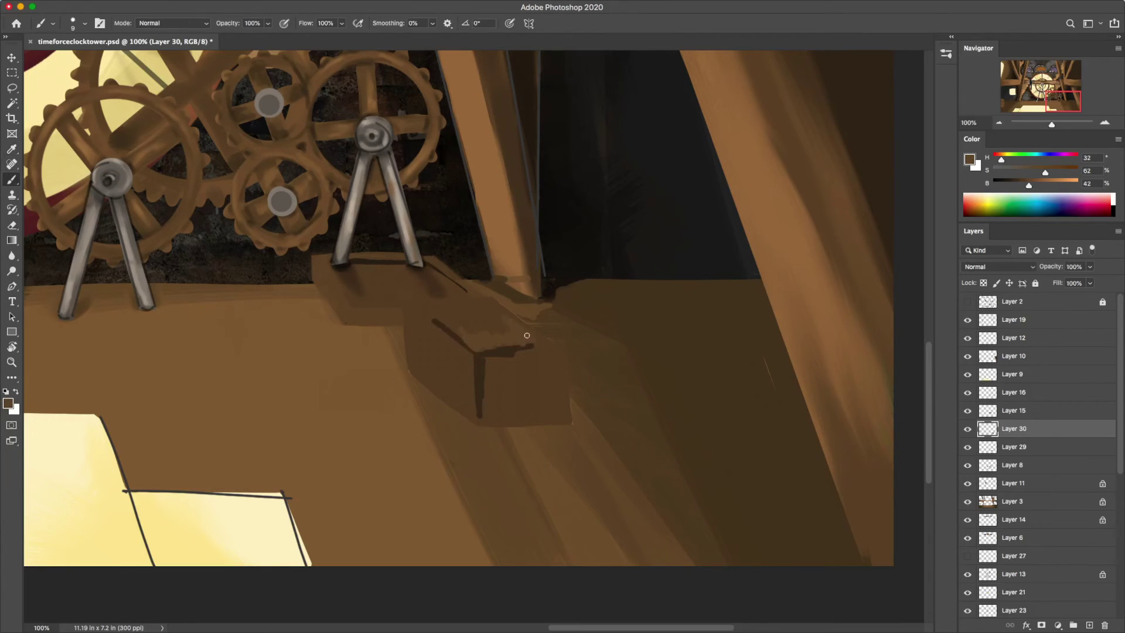
{"action": "mouse_move", "coordinate": [436, 321]}
{"action": "left_mouse_down"}
{"action": "mouse_move", "coordinate": [525, 342]}
{"action": "mouse_move", "coordinate": [548, 365]}
{"action": "left_mouse_up"}
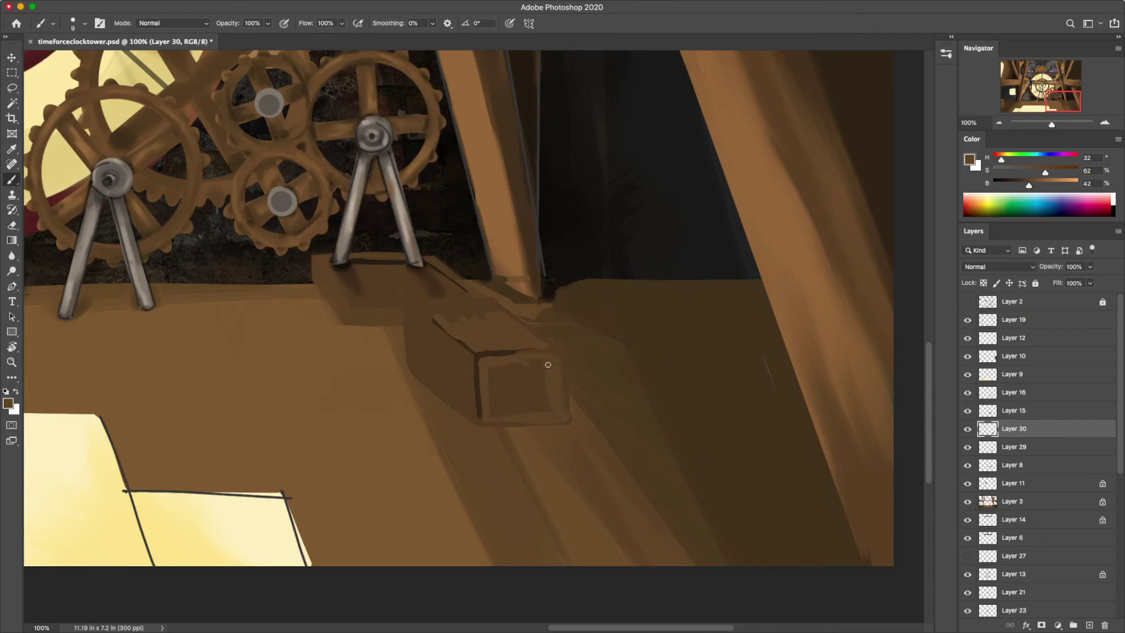
{"action": "key", "text": "bracketright"}
{"action": "key", "text": "bracketright"}
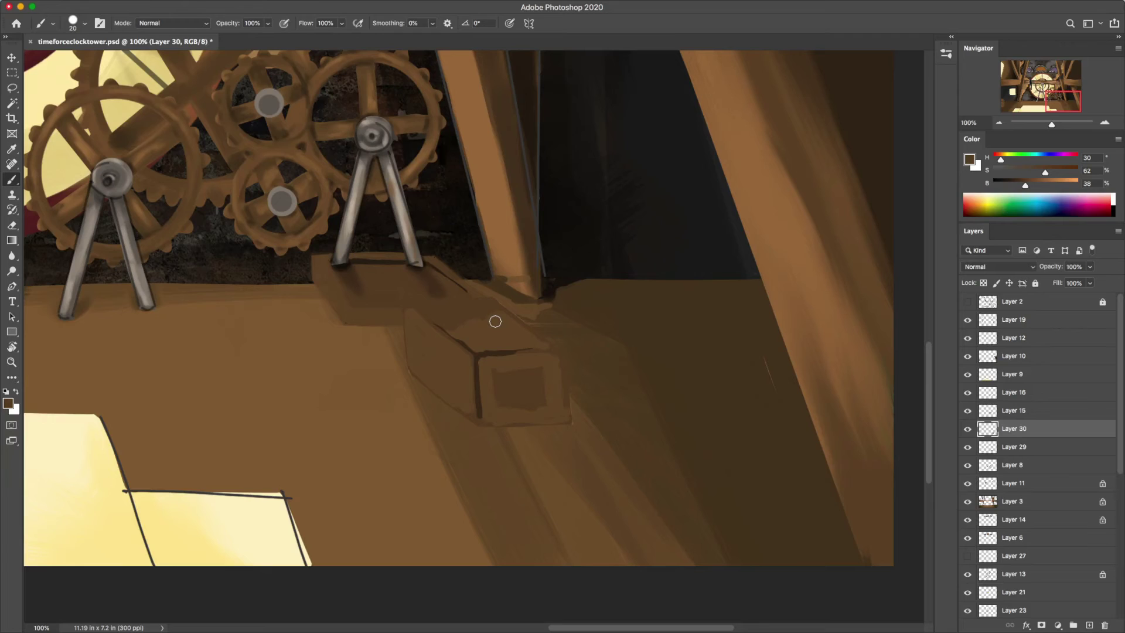
{"action": "key", "text": "shift+b"}
{"action": "mouse_move", "coordinate": [464, 319]}
{"action": "left_mouse_down"}
{"action": "mouse_move", "coordinate": [521, 342]}
{"action": "mouse_move", "coordinate": [522, 331]}
{"action": "left_mouse_up"}
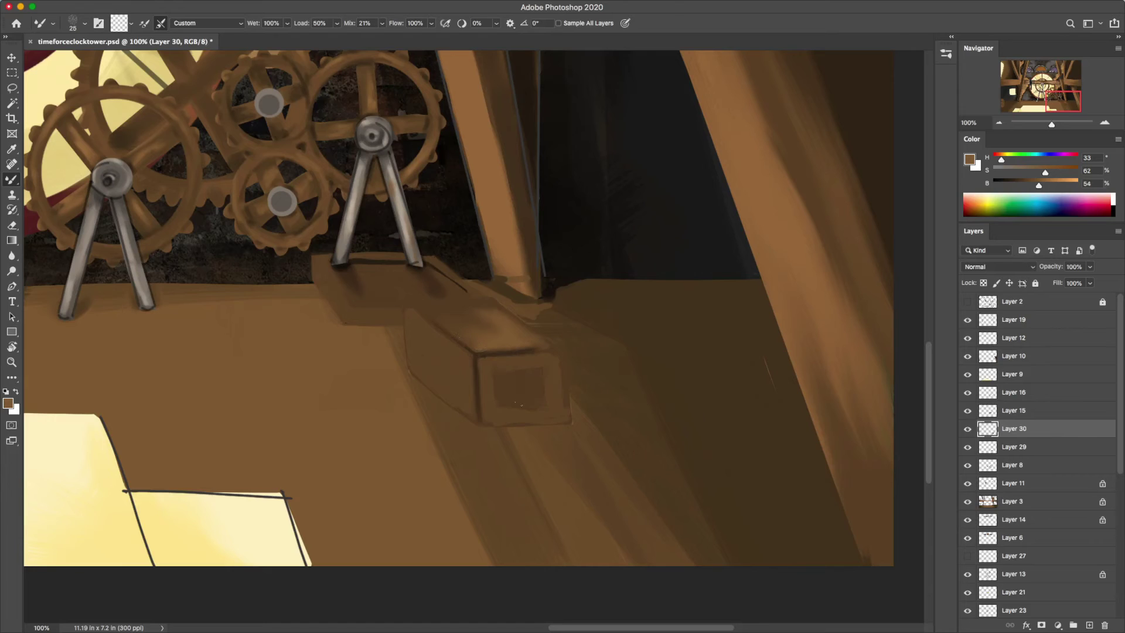
{"action": "left_click", "coordinate": [425, 374], "text": "alt"}
{"action": "key", "text": "shift+b"}
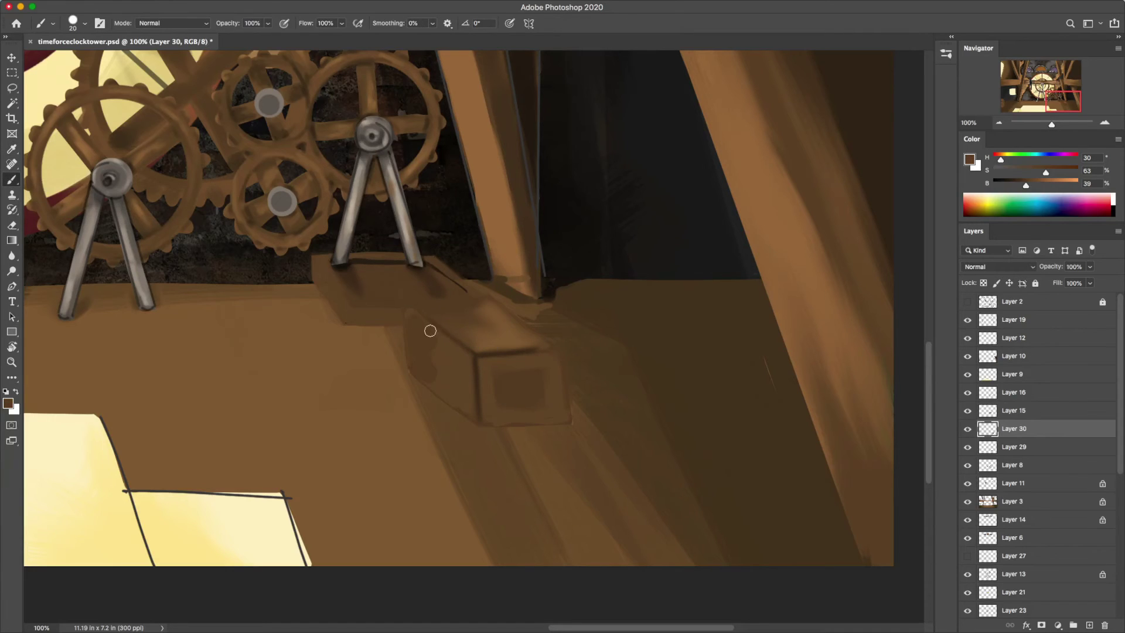
{"action": "key", "text": "shift+b"}
Draw a thin near-black outline around the crate on Layer 19.
{"action": "left_click", "coordinate": [1013, 319]}
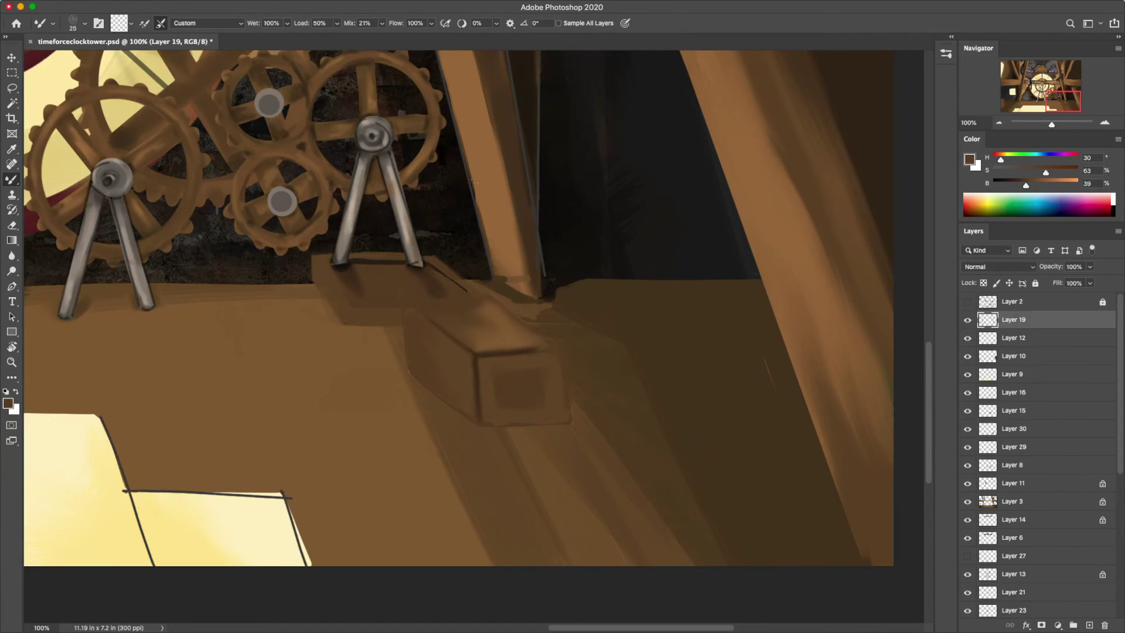
{"action": "left_click", "coordinate": [12, 179]}
{"action": "left_click", "coordinate": [58, 177]}
{"action": "left_click", "coordinate": [476, 355], "text": "alt"}
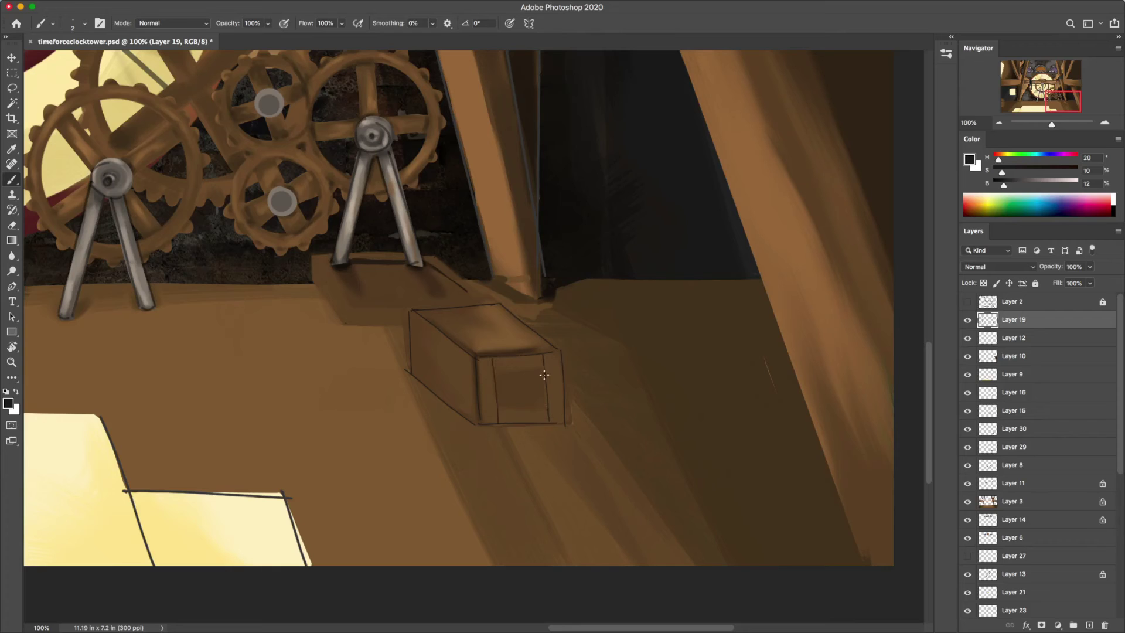
On Layer 30, sample a crate brown and choose a speckled texture brush.
{"action": "left_click", "coordinate": [430, 281], "text": "alt"}
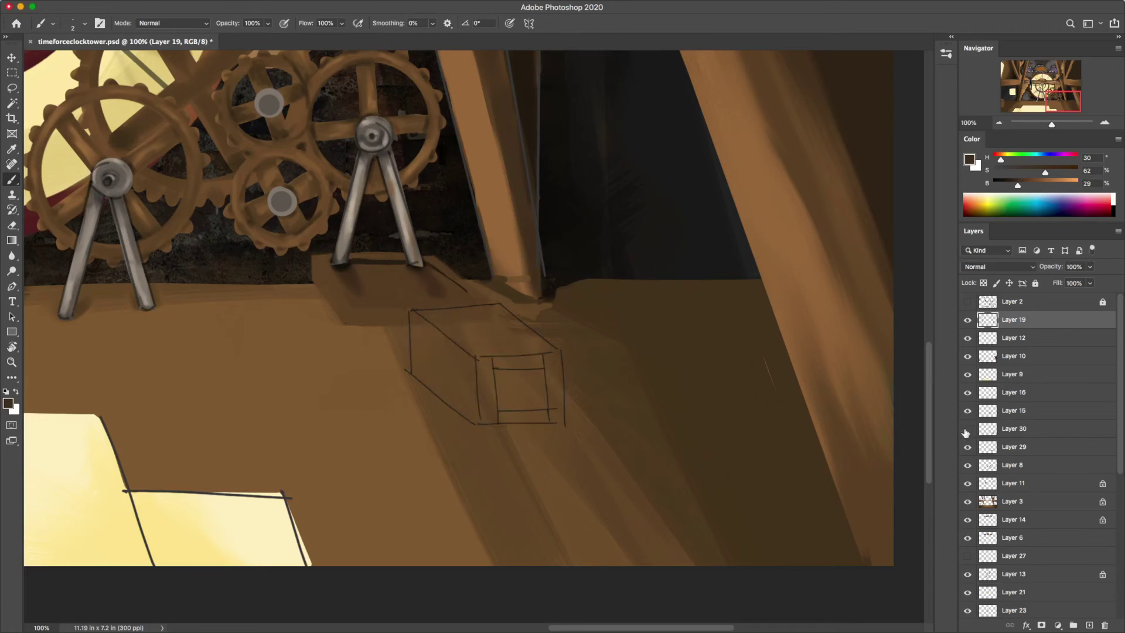
{"action": "left_click", "coordinate": [1014, 428]}
{"action": "key", "text": "F5"}
{"action": "left_click", "coordinate": [780, 117]}
{"action": "key", "text": "F5"}
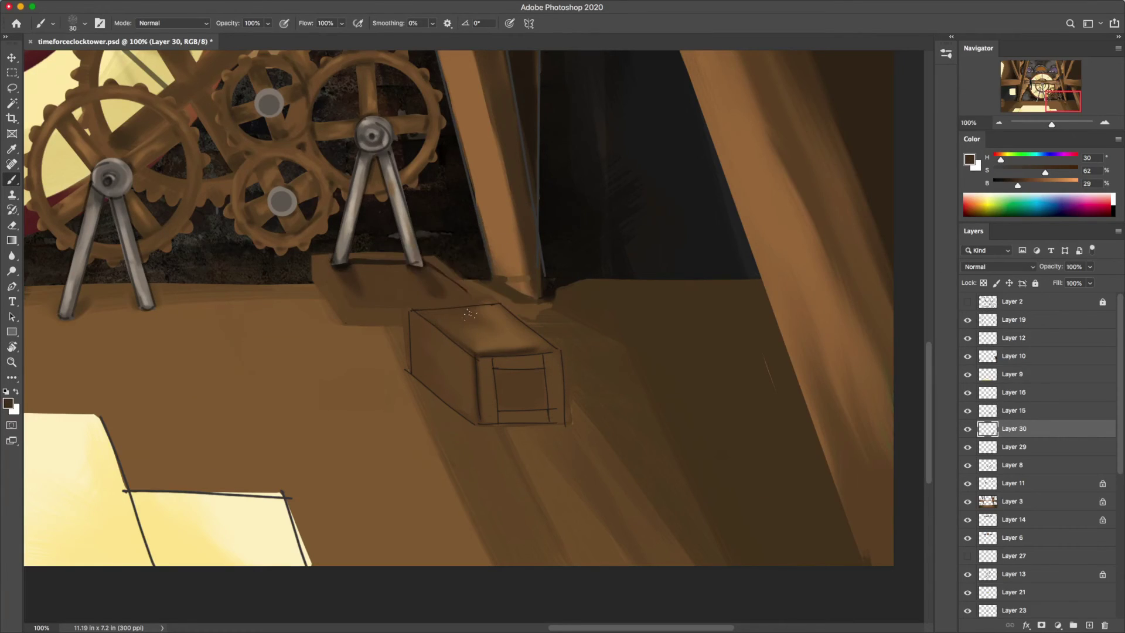
Shade the crate's top, front panel, right side, bottom edge and left face.
{"action": "mouse_move", "coordinate": [454, 317]}
{"action": "left_mouse_down"}
{"action": "mouse_move", "coordinate": [487, 328]}
{"action": "mouse_move", "coordinate": [488, 419]}
{"action": "left_mouse_up"}
{"action": "left_click_drag", "start_coordinate": [561, 359], "coordinate": [564, 423]}
{"action": "left_click_drag", "start_coordinate": [539, 376], "coordinate": [539, 407]}
{"action": "mouse_move", "coordinate": [502, 374]}
{"action": "left_mouse_down"}
{"action": "mouse_move", "coordinate": [503, 410]}
{"action": "mouse_move", "coordinate": [539, 423]}
{"action": "left_mouse_up"}
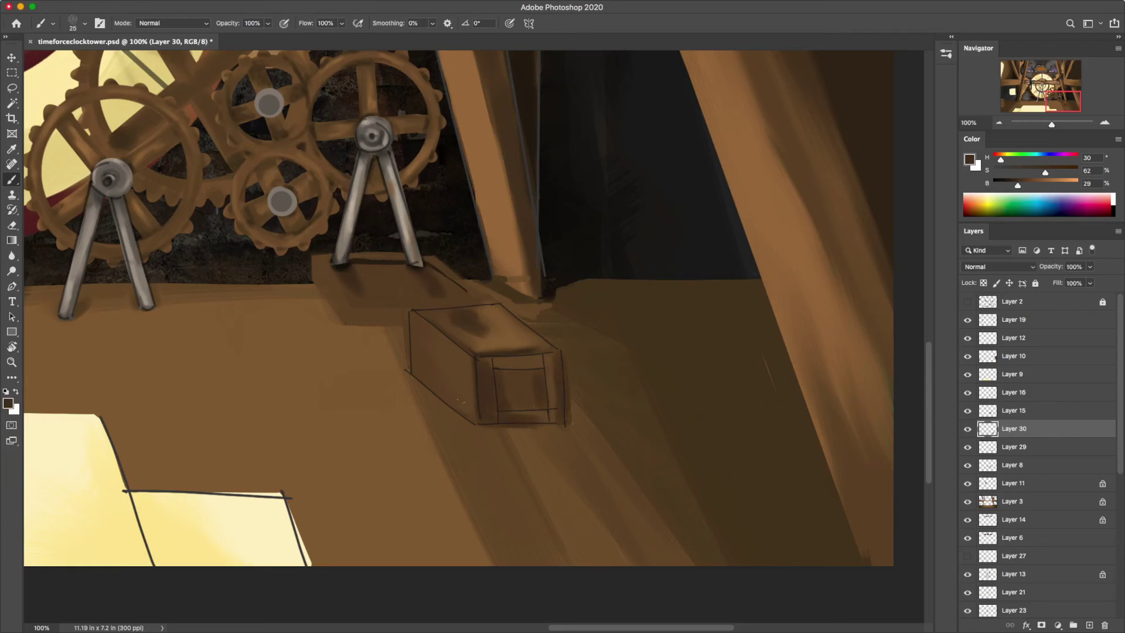
{"action": "left_click_drag", "start_coordinate": [413, 375], "coordinate": [472, 421]}
{"action": "left_click_drag", "start_coordinate": [413, 343], "coordinate": [417, 369]}
{"action": "left_click_drag", "start_coordinate": [413, 322], "coordinate": [434, 340]}
Preview the whole painting and make Layer 19 the painting layer again.
{"action": "key", "text": "shift+b"}
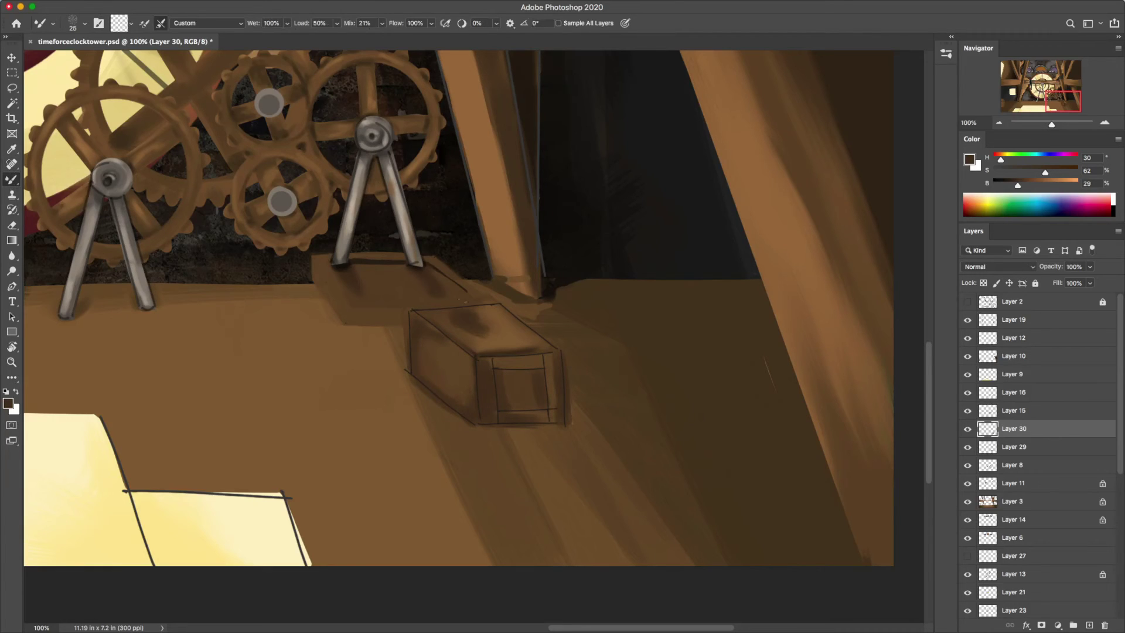
{"action": "key", "text": "e"}
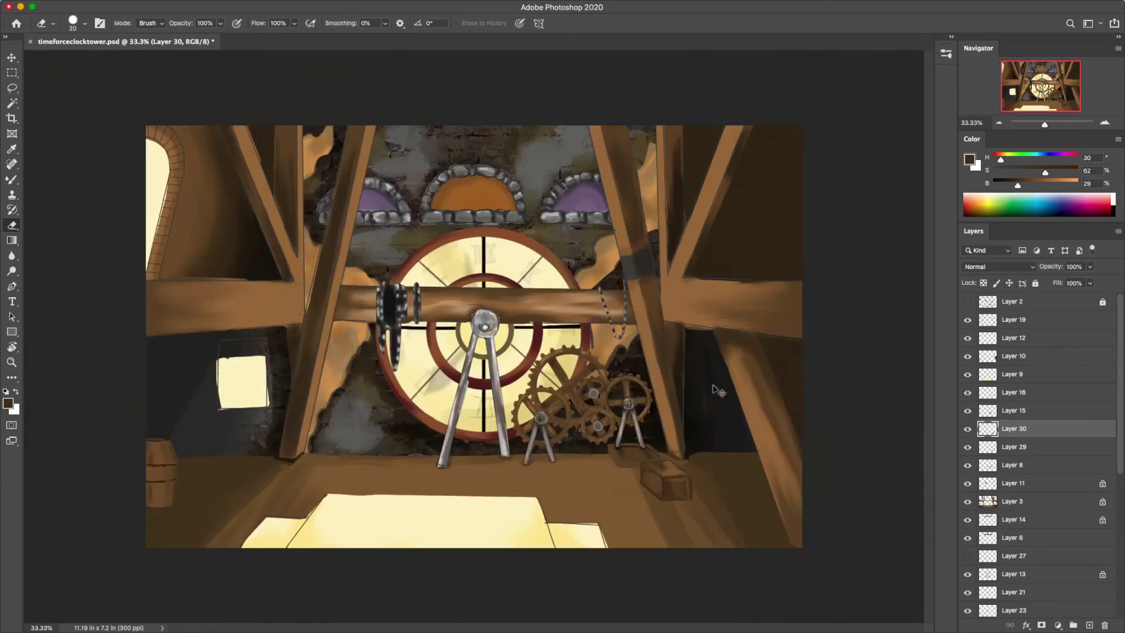
{"action": "left_click_drag", "start_coordinate": [713, 385], "coordinate": [590, 328]}
{"action": "left_click", "coordinate": [1015, 321]}
{"action": "key", "text": "b"}
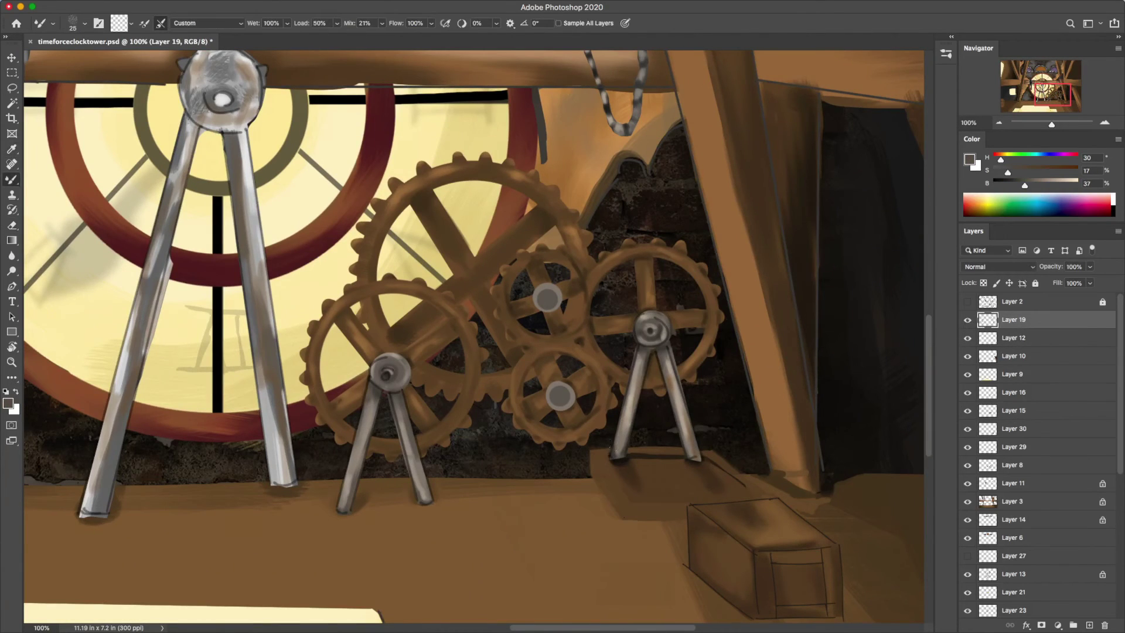
Set up a small round brush with a darkened brown sampled from the painting.
{"action": "left_click", "coordinate": [849, 410], "text": "alt"}
{"action": "key", "text": "shift+b"}
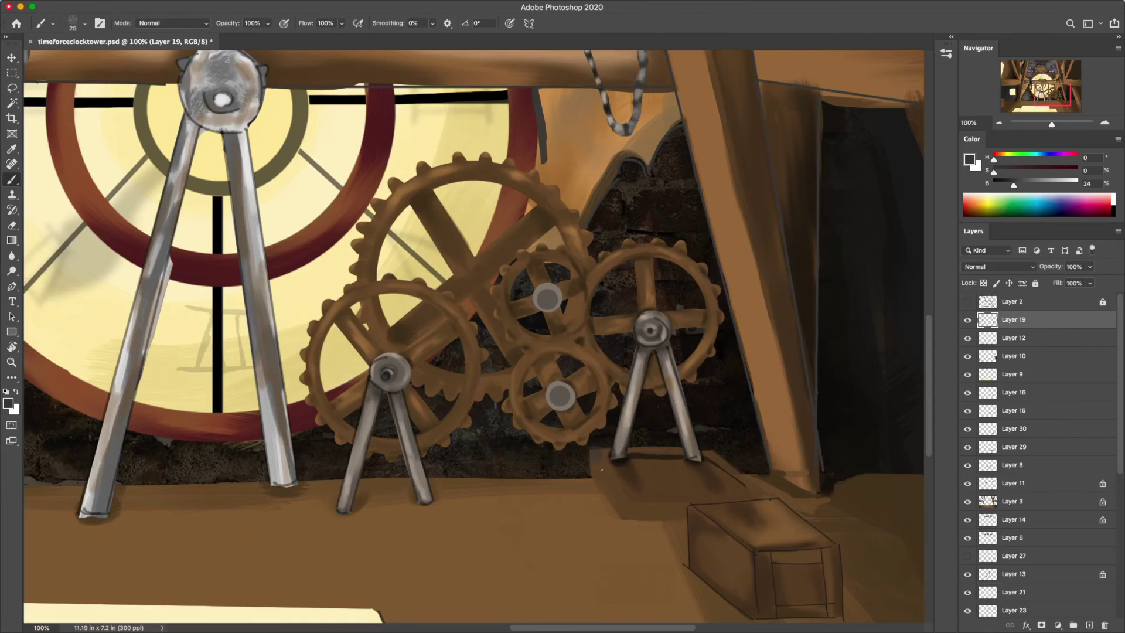
{"action": "left_click", "coordinate": [946, 53]}
{"action": "left_click", "coordinate": [827, 160]}
{"action": "left_click", "coordinate": [596, 483], "text": "alt"}
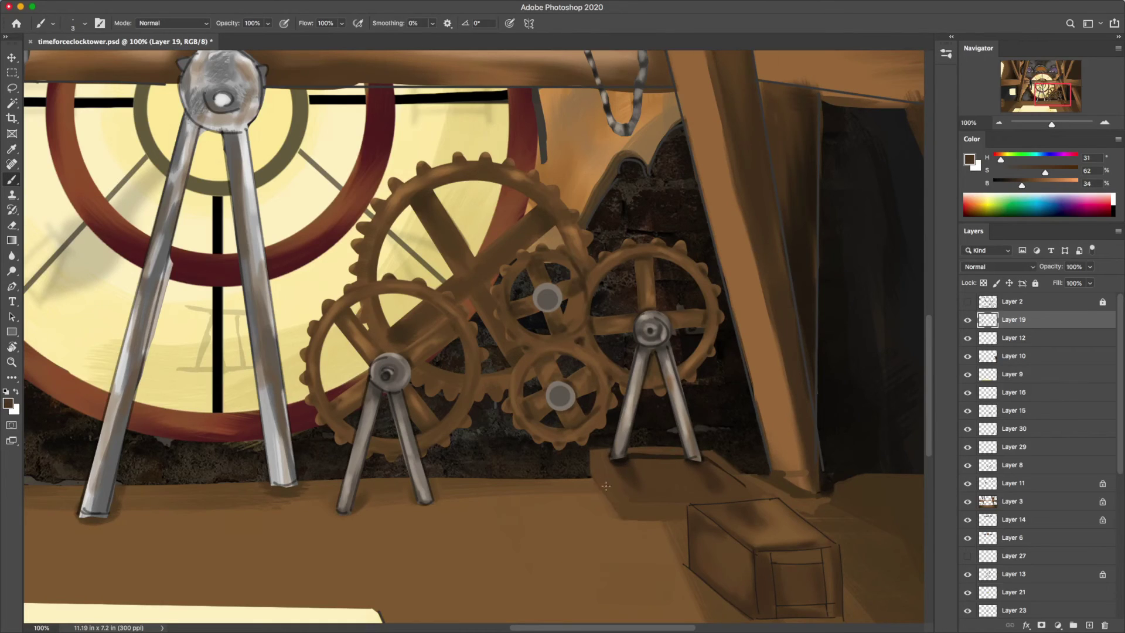
{"action": "left_click", "coordinate": [624, 487], "text": "alt"}
Brush a dark shadow along the crate's left side and bottom, then blend it with the Mixer Brush.
{"action": "left_click_drag", "start_coordinate": [704, 421], "coordinate": [541, 317]}
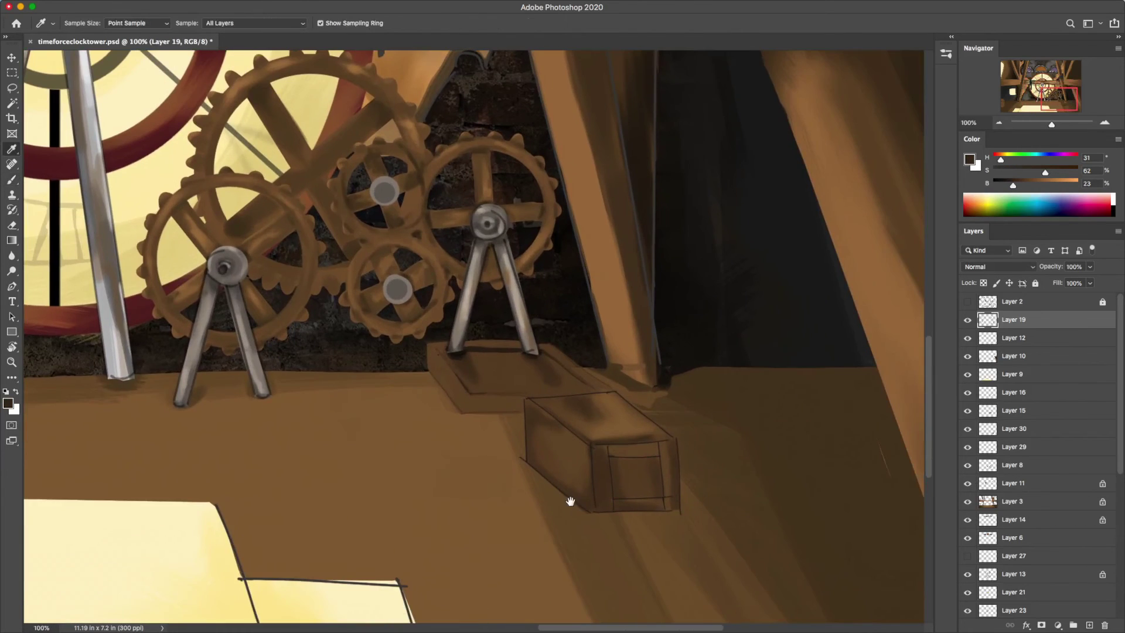
{"action": "left_click", "coordinate": [547, 485], "text": "alt"}
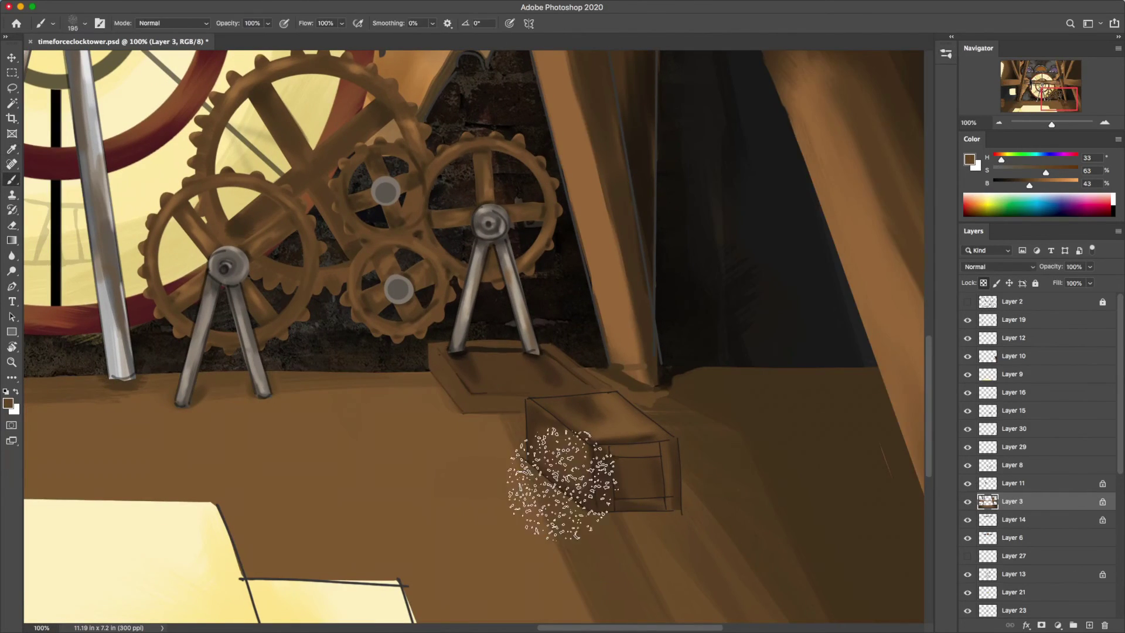
{"action": "left_click", "coordinate": [586, 510], "text": "alt"}
{"action": "mouse_move", "coordinate": [516, 415]}
{"action": "left_mouse_down"}
{"action": "mouse_move", "coordinate": [515, 448]}
{"action": "mouse_move", "coordinate": [580, 522]}
{"action": "mouse_move", "coordinate": [688, 507]}
{"action": "left_mouse_up"}
{"action": "key", "text": "shift+b"}
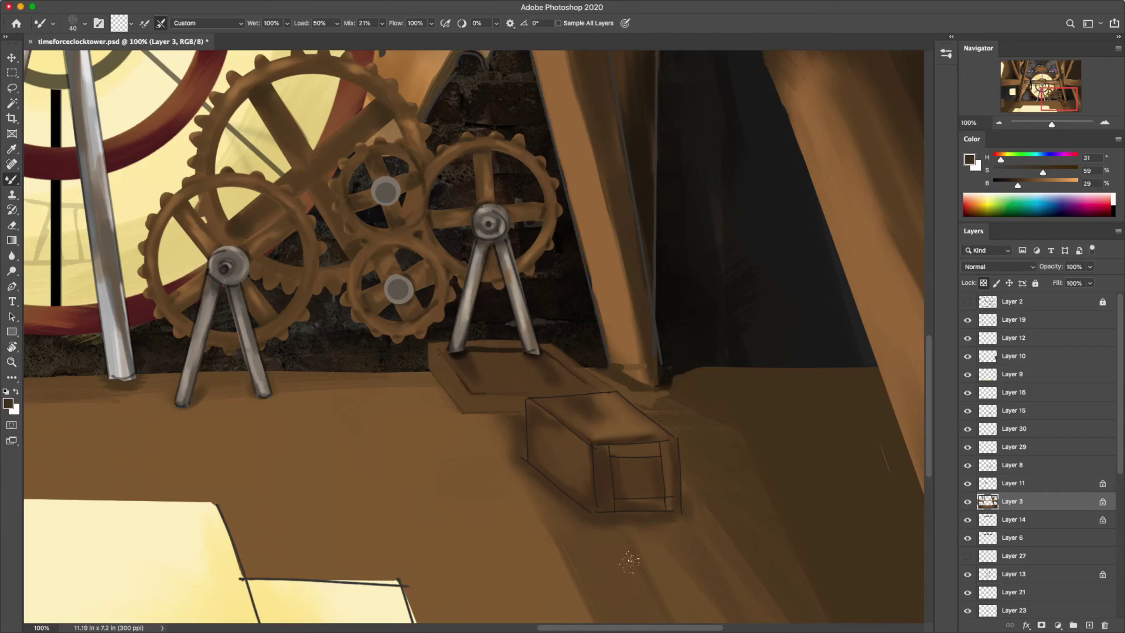
{"action": "key", "text": "super+minus"}
{"action": "key", "text": "super+minus"}
{"action": "key", "text": "super+minus"}
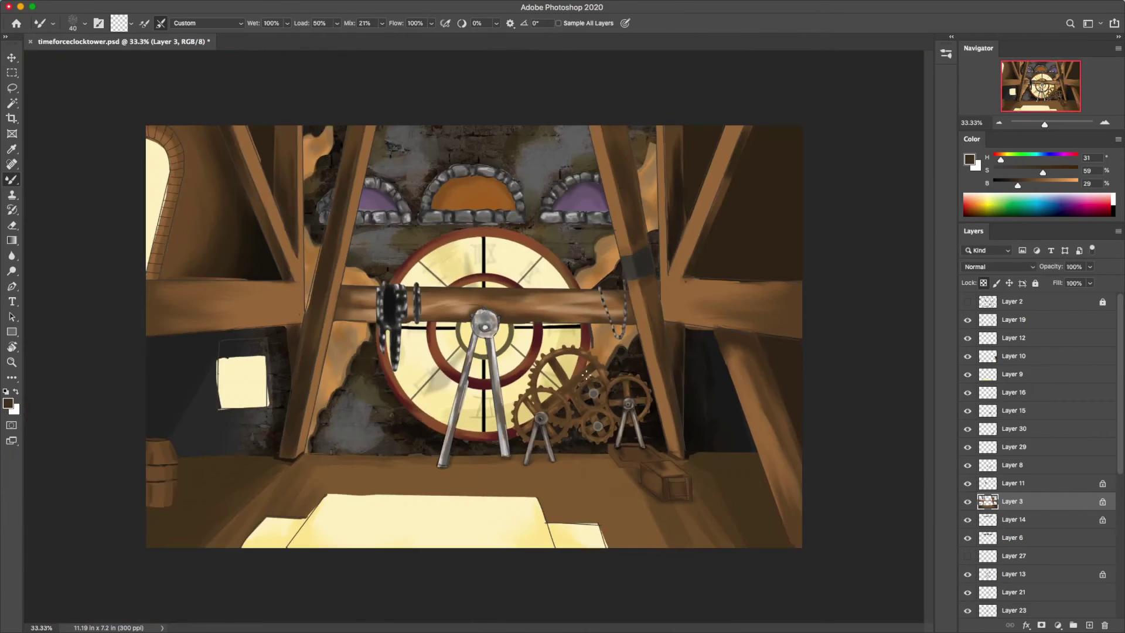
{"action": "key", "text": "super+plus"}
{"action": "key", "text": "super+plus"}
{"action": "key", "text": "super+plus"}
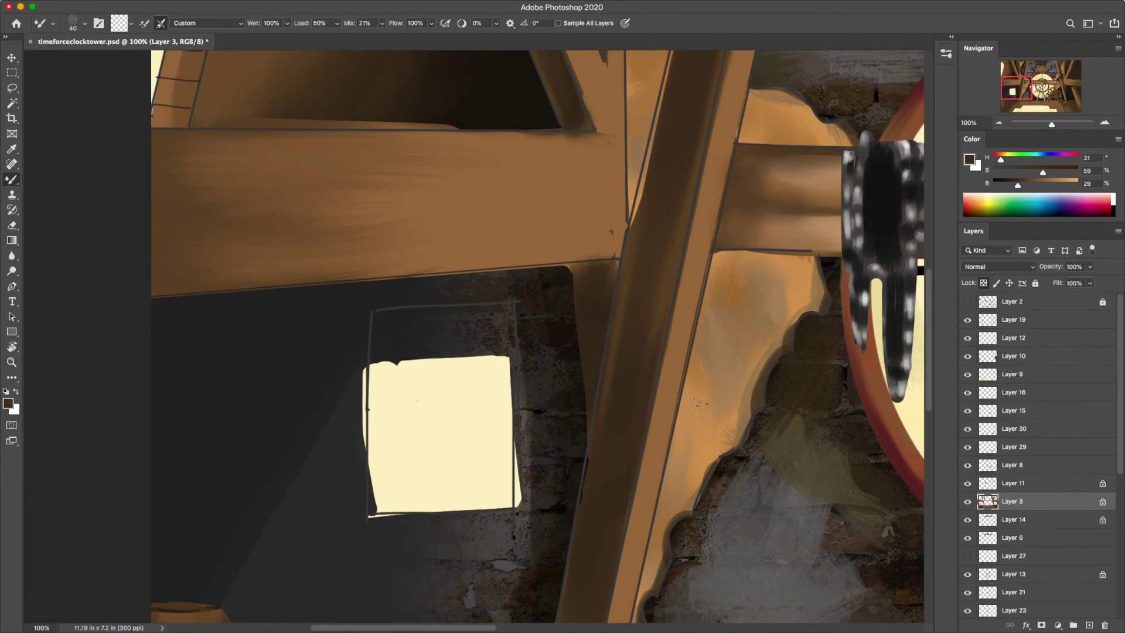
Hide the ratchet gear on Layer 11 and add a new layer for the window detail.
{"action": "scroll", "coordinate": [965, 379], "scroll_direction": "down", "scroll_amount": 5}
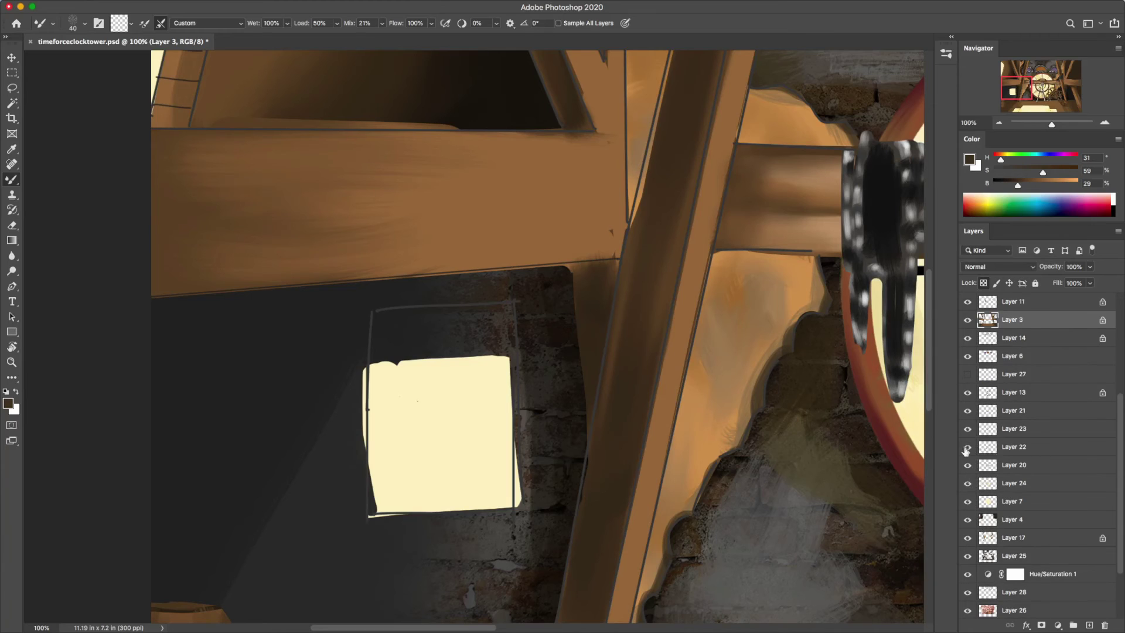
{"action": "scroll", "coordinate": [966, 451], "scroll_direction": "up", "scroll_amount": 2}
{"action": "scroll", "coordinate": [967, 457], "scroll_direction": "up", "scroll_amount": 2}
{"action": "scroll", "coordinate": [968, 463], "scroll_direction": "up", "scroll_amount": 1}
{"action": "left_click", "coordinate": [969, 465]}
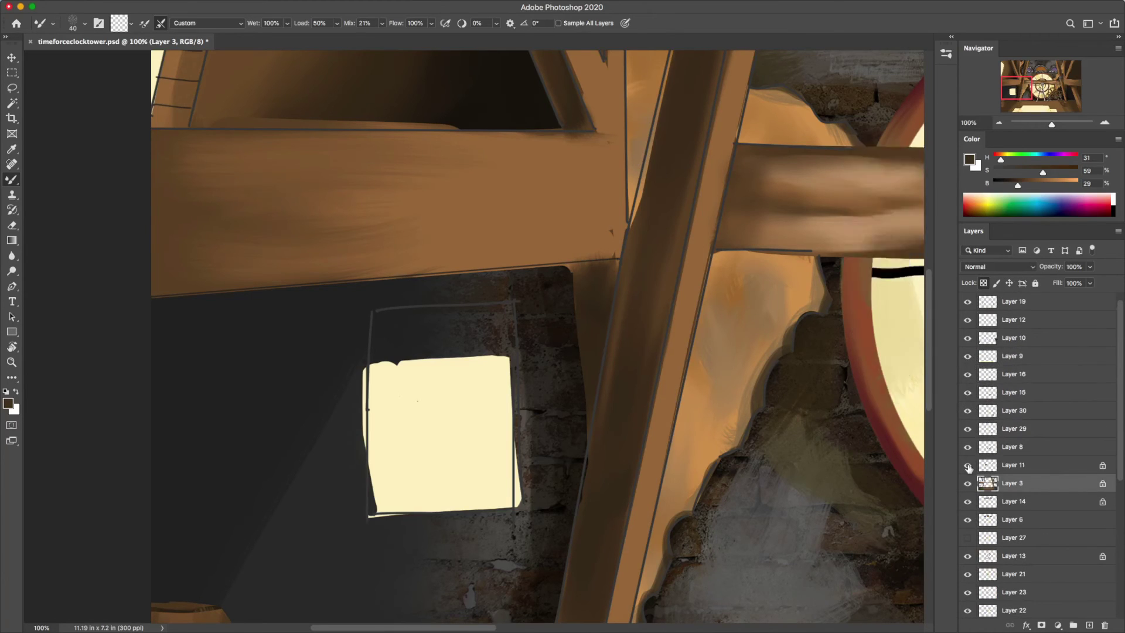
{"action": "key", "text": "super+alt+shift+n"}
Sketch thin near-black vertical lines across the small side window.
{"action": "right_click", "coordinate": [12, 180]}
{"action": "left_click", "coordinate": [59, 178]}
{"action": "left_click", "coordinate": [997, 186]}
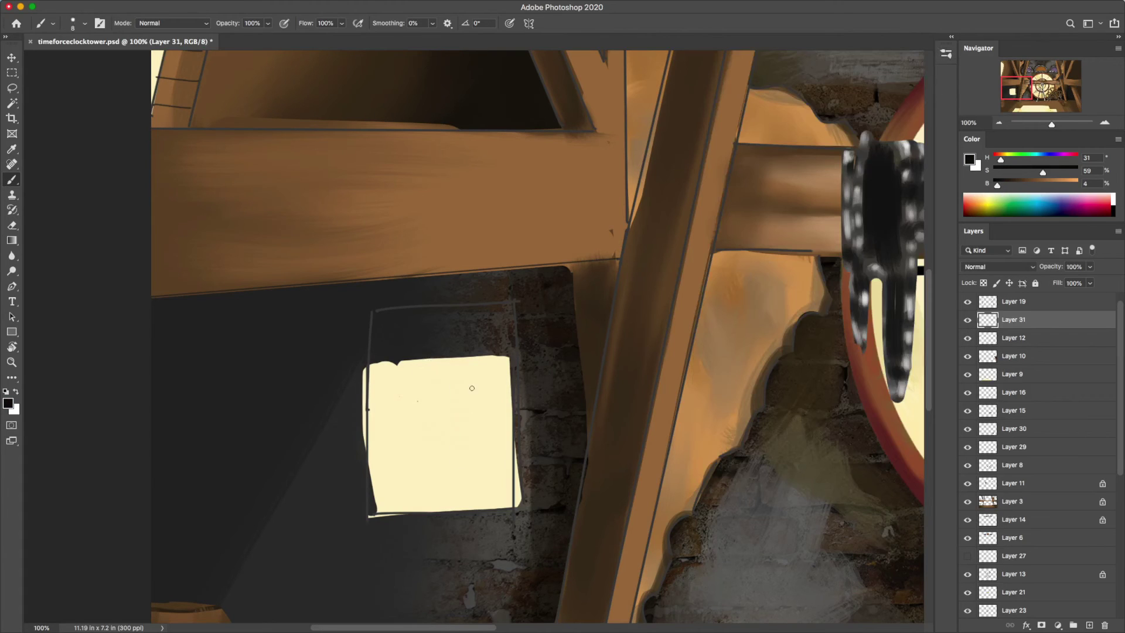
{"action": "key", "text": "bracketleft"}
{"action": "key", "text": "bracketleft"}
{"action": "key", "text": "bracketleft"}
{"action": "left_click_drag", "start_coordinate": [449, 367], "coordinate": [461, 490]}
{"action": "left_click_drag", "start_coordinate": [466, 358], "coordinate": [481, 508]}
{"action": "left_click_drag", "start_coordinate": [475, 406], "coordinate": [478, 493]}
{"action": "left_click_drag", "start_coordinate": [489, 356], "coordinate": [499, 508]}
{"action": "left_click_drag", "start_coordinate": [494, 418], "coordinate": [497, 476]}
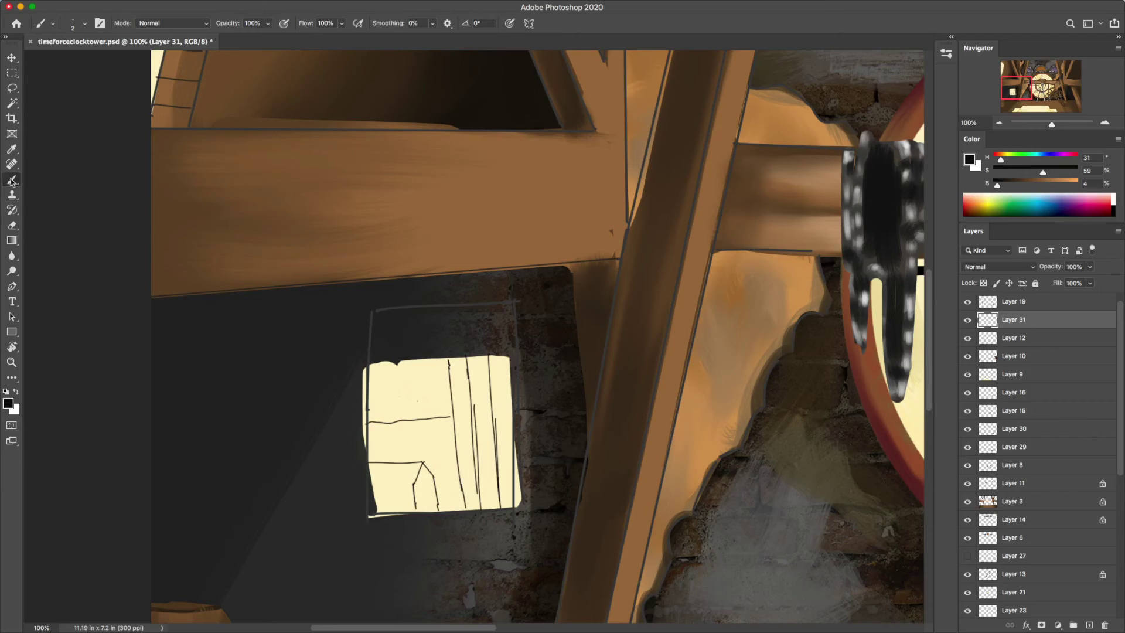
Choose a warm brown paint colour and make Layer 31 the painting layer.
{"action": "left_click", "coordinate": [947, 54]}
{"action": "scroll", "coordinate": [1032, 469], "scroll_direction": "down", "scroll_amount": 10}
{"action": "left_click", "coordinate": [993, 590]}
{"action": "key", "text": "i"}
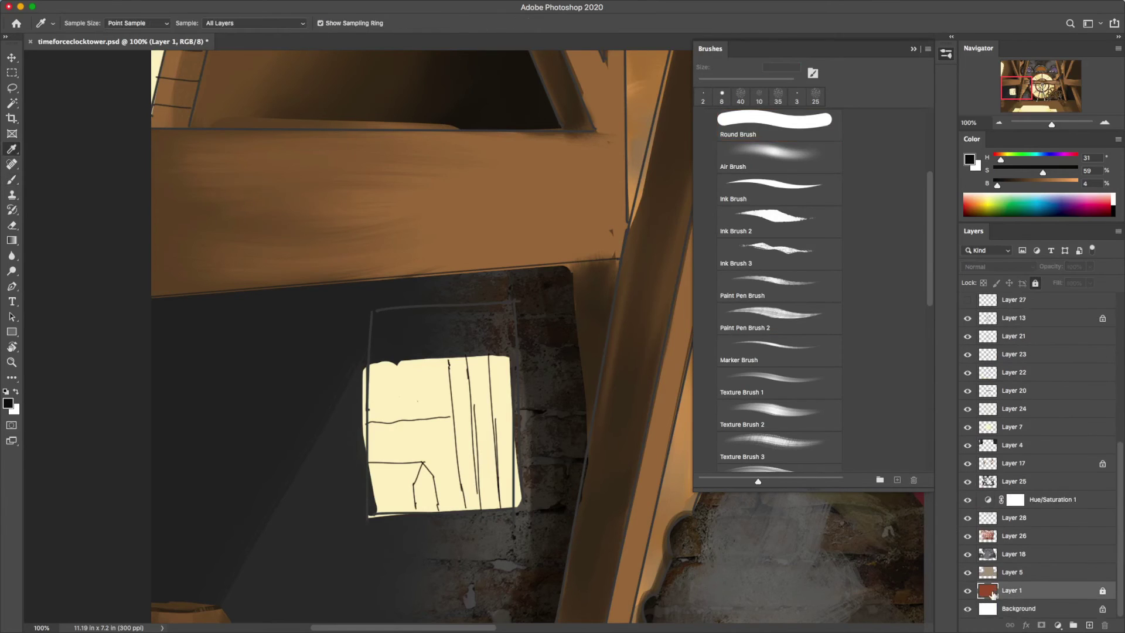
{"action": "left_click", "coordinate": [970, 159]}
{"action": "left_click", "coordinate": [779, 174]}
{"action": "key", "text": "Return"}
{"action": "key", "text": "b"}
{"action": "scroll", "coordinate": [968, 394], "scroll_direction": "up", "scroll_amount": 5}
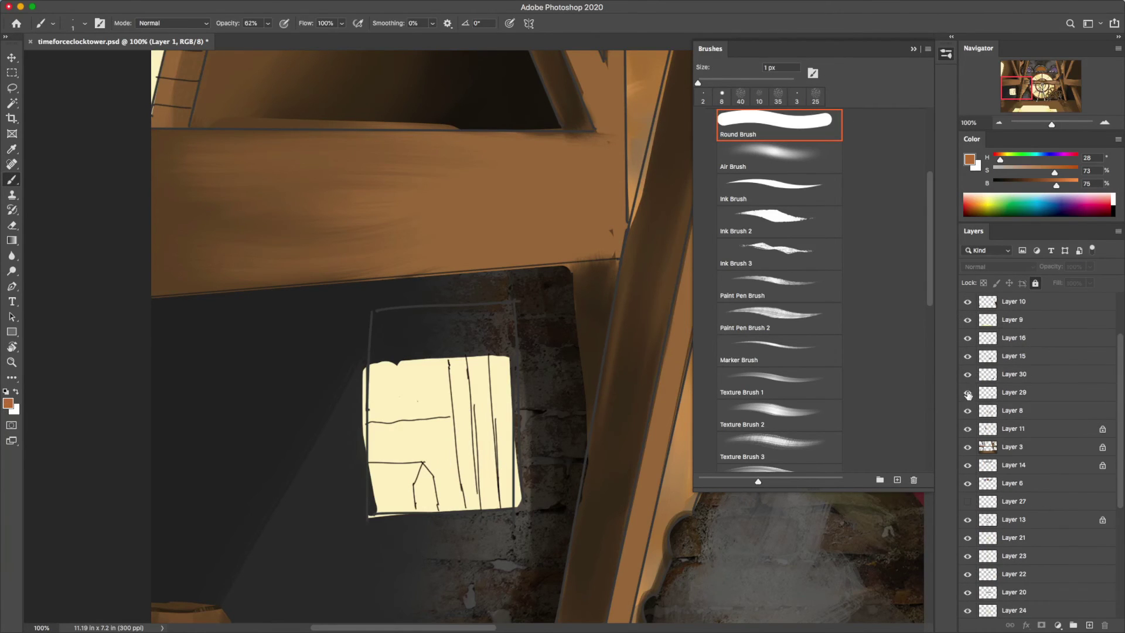
{"action": "scroll", "coordinate": [973, 354], "scroll_direction": "up", "scroll_amount": 4}
{"action": "left_click", "coordinate": [987, 340]}
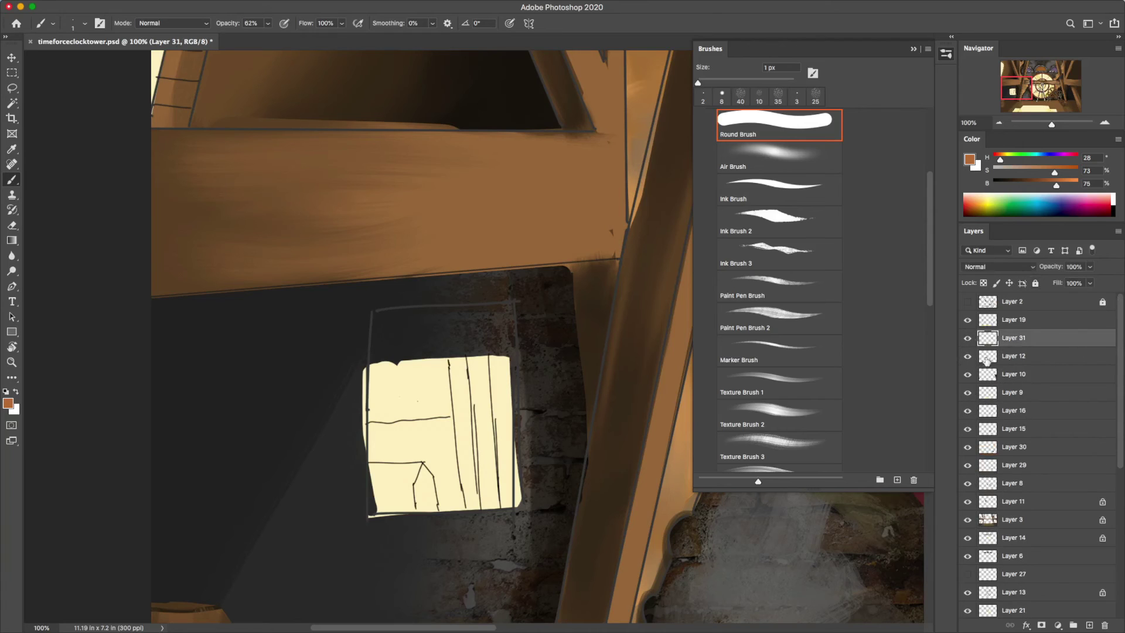
Paint brown beams and posts in the window with a smaller brush, undoing an over-broad fill.
{"action": "left_click_drag", "start_coordinate": [479, 480], "coordinate": [498, 375]}
{"action": "left_click_drag", "start_coordinate": [411, 480], "coordinate": [457, 369]}
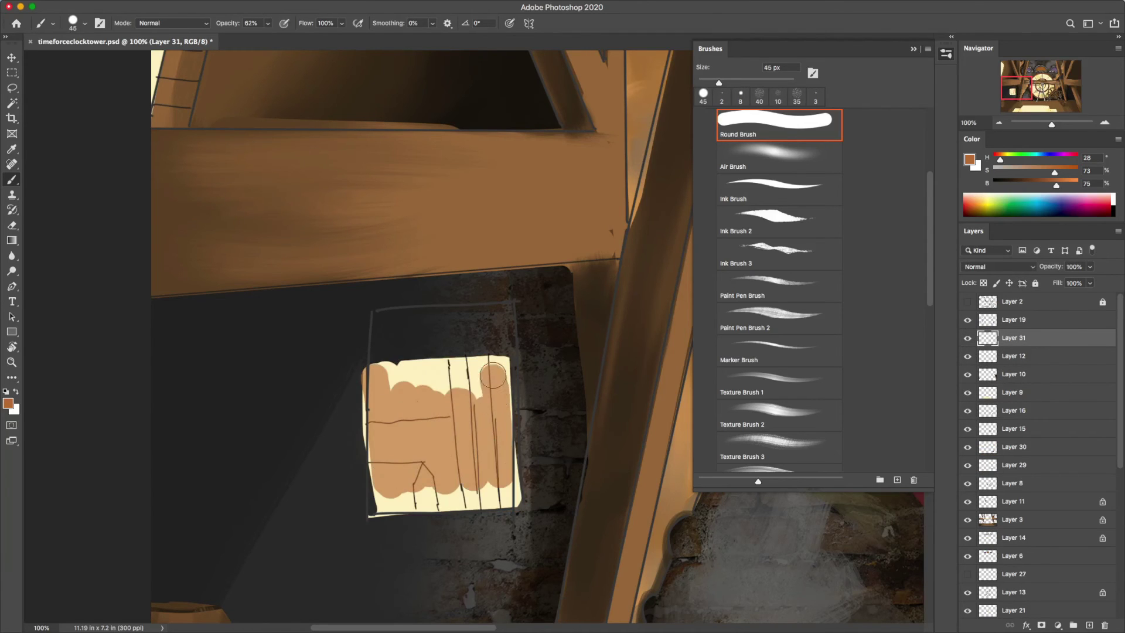
{"action": "left_click_drag", "start_coordinate": [381, 469], "coordinate": [437, 351]}
{"action": "key", "text": "ctrl+z"}
{"action": "key", "text": "ctrl+z"}
{"action": "key", "text": "bracketleft"}
{"action": "left_click_drag", "start_coordinate": [369, 440], "coordinate": [449, 434]}
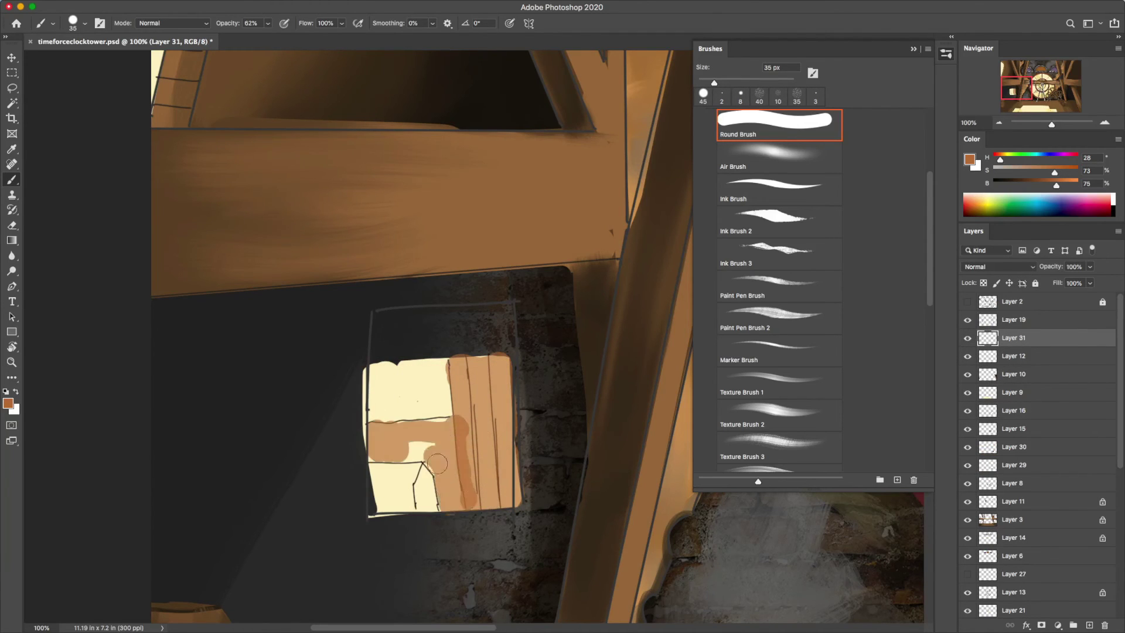
{"action": "mouse_move", "coordinate": [465, 360]}
{"action": "left_mouse_down"}
{"action": "mouse_move", "coordinate": [475, 502]}
{"action": "mouse_move", "coordinate": [501, 360]}
{"action": "left_mouse_up"}
{"action": "left_click_drag", "start_coordinate": [378, 486], "coordinate": [410, 502]}
{"action": "key", "text": "e"}
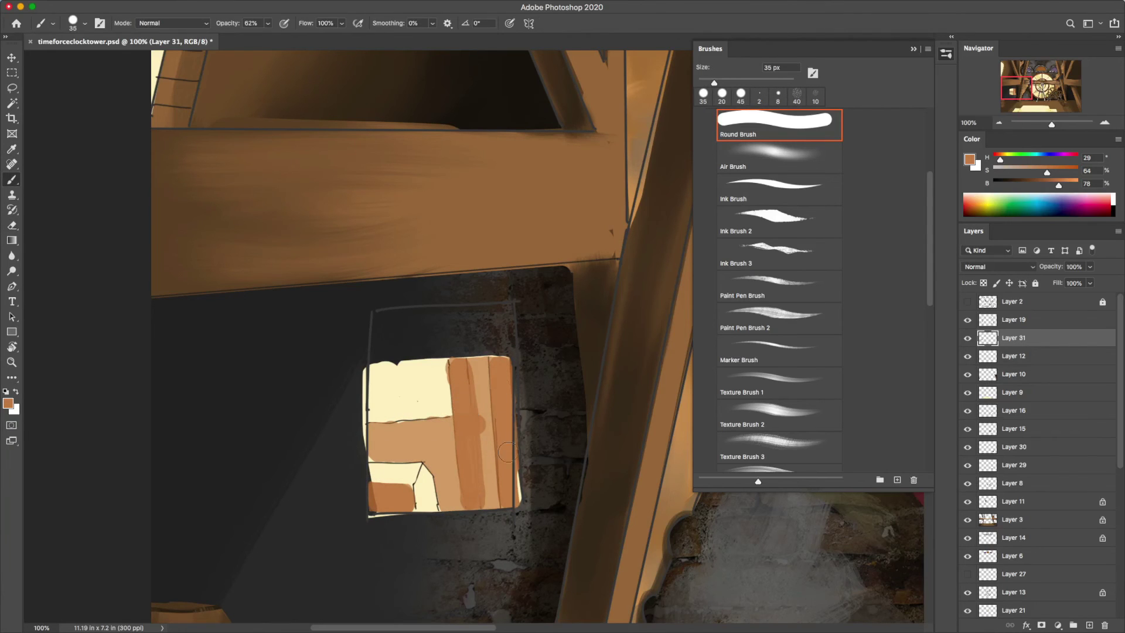
Sample tan and dark brown from the window and paint blotches and tree shapes.
{"action": "key", "text": "i"}
{"action": "left_click", "coordinate": [469, 403]}
{"action": "left_click", "coordinate": [470, 458]}
{"action": "key", "text": "b"}
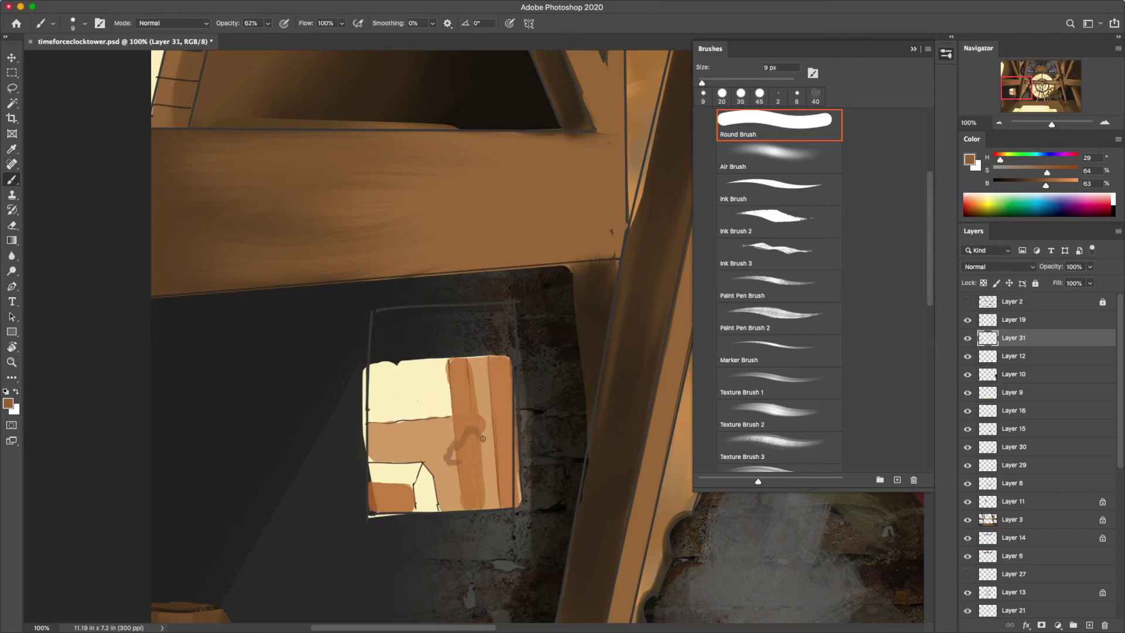
{"action": "left_click_drag", "start_coordinate": [483, 438], "coordinate": [504, 460]}
{"action": "mouse_move", "coordinate": [388, 450]}
{"action": "left_mouse_down"}
{"action": "mouse_move", "coordinate": [389, 510]}
{"action": "mouse_move", "coordinate": [404, 472]}
{"action": "mouse_move", "coordinate": [486, 437]}
{"action": "left_mouse_up"}
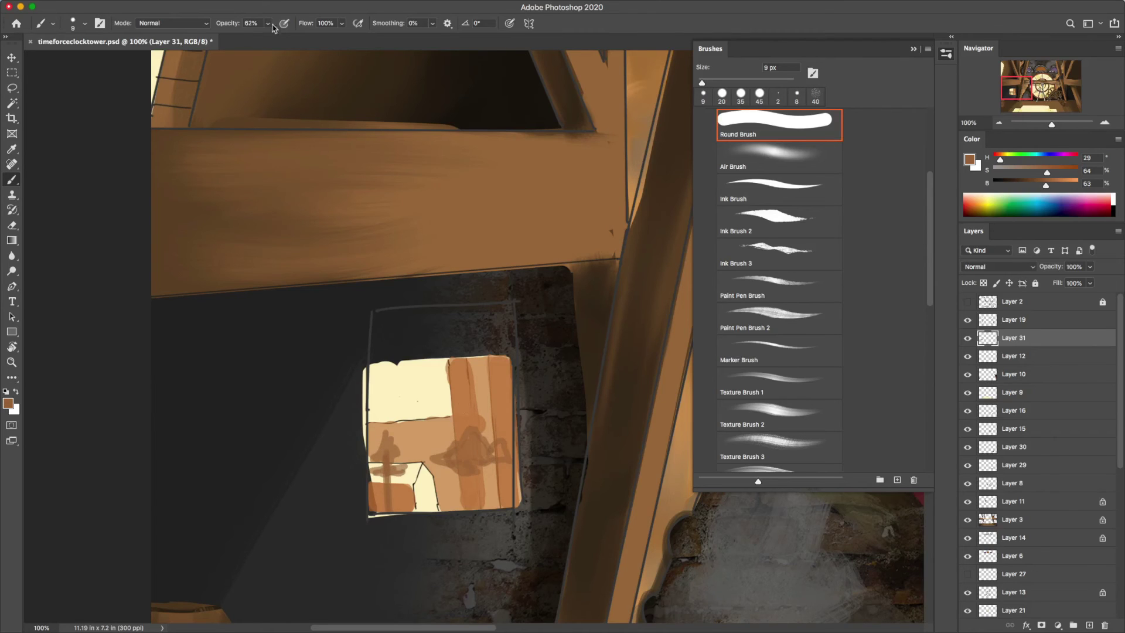
At 85% opacity, paint darker tree silhouettes and darken the window's right column.
{"action": "key", "text": "8"}
{"action": "key", "text": "5"}
{"action": "mouse_move", "coordinate": [454, 471]}
{"action": "left_mouse_down"}
{"action": "mouse_move", "coordinate": [472, 439]}
{"action": "mouse_move", "coordinate": [501, 454]}
{"action": "left_mouse_up"}
{"action": "left_click_drag", "start_coordinate": [480, 463], "coordinate": [486, 507]}
{"action": "left_click_drag", "start_coordinate": [384, 434], "coordinate": [439, 495]}
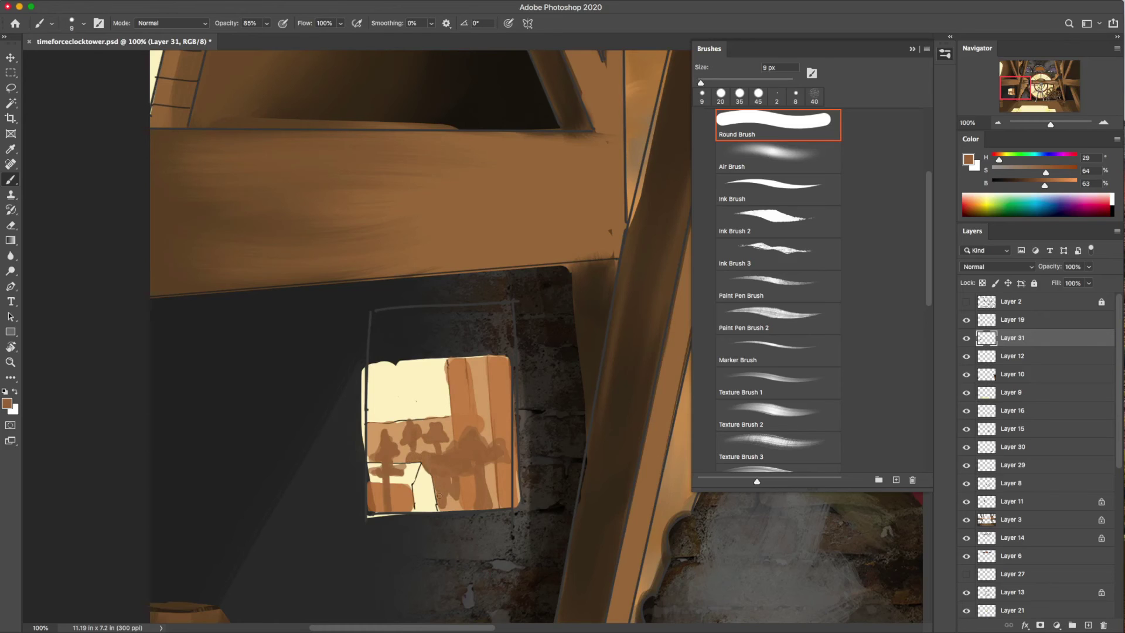
{"action": "left_click", "coordinate": [483, 426], "text": "alt"}
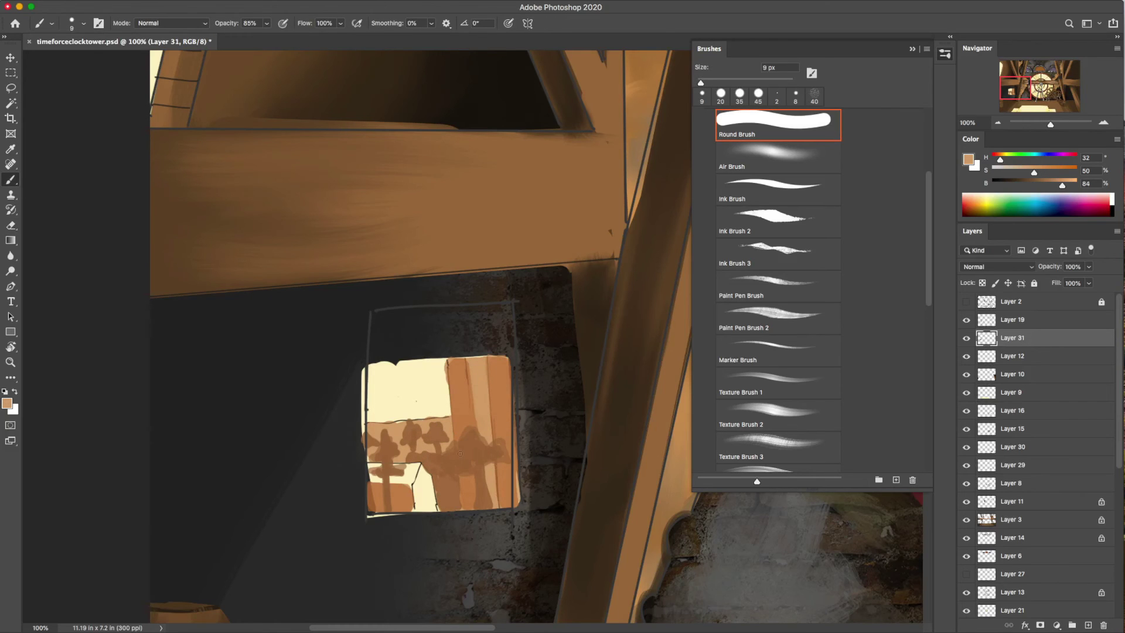
{"action": "key", "text": "ctrl+minus"}
{"action": "key", "text": "ctrl+minus"}
{"action": "key", "text": "ctrl+minus"}
Sample a pale yellow and set up a new Color Dodge layer for a light beam.
{"action": "key", "text": "i"}
{"action": "left_click", "coordinate": [166, 163]}
{"action": "left_click", "coordinate": [1088, 625]}
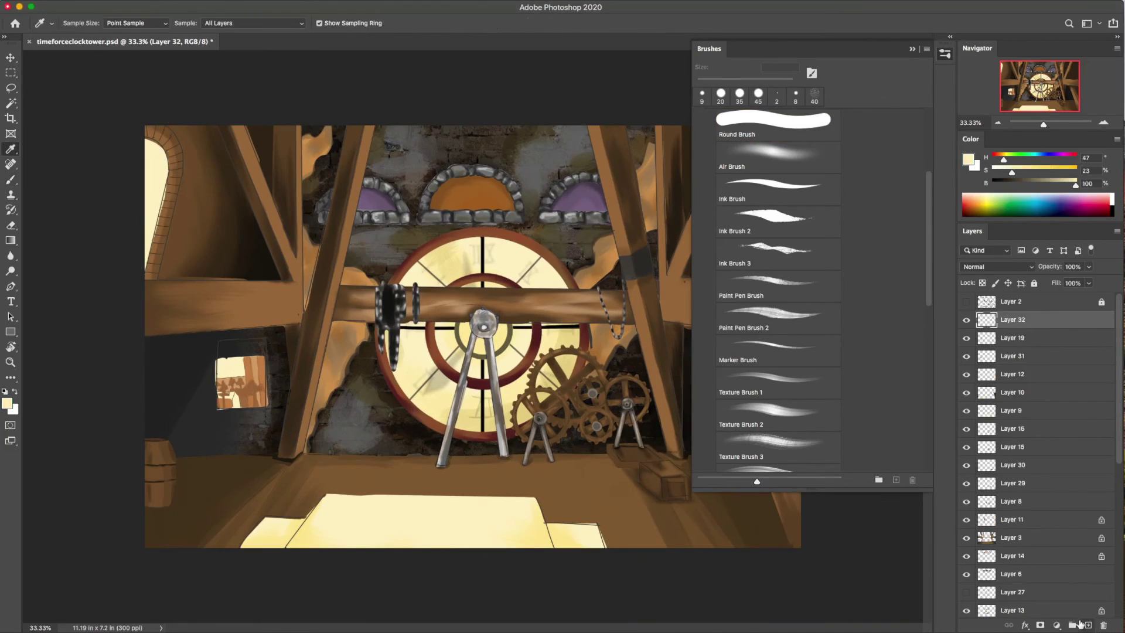
{"action": "key", "text": "ctrl+minus"}
{"action": "key", "text": "b"}
{"action": "left_click_drag", "start_coordinate": [251, 251], "coordinate": [854, 589]}
{"action": "key", "text": "ctrl+z"}
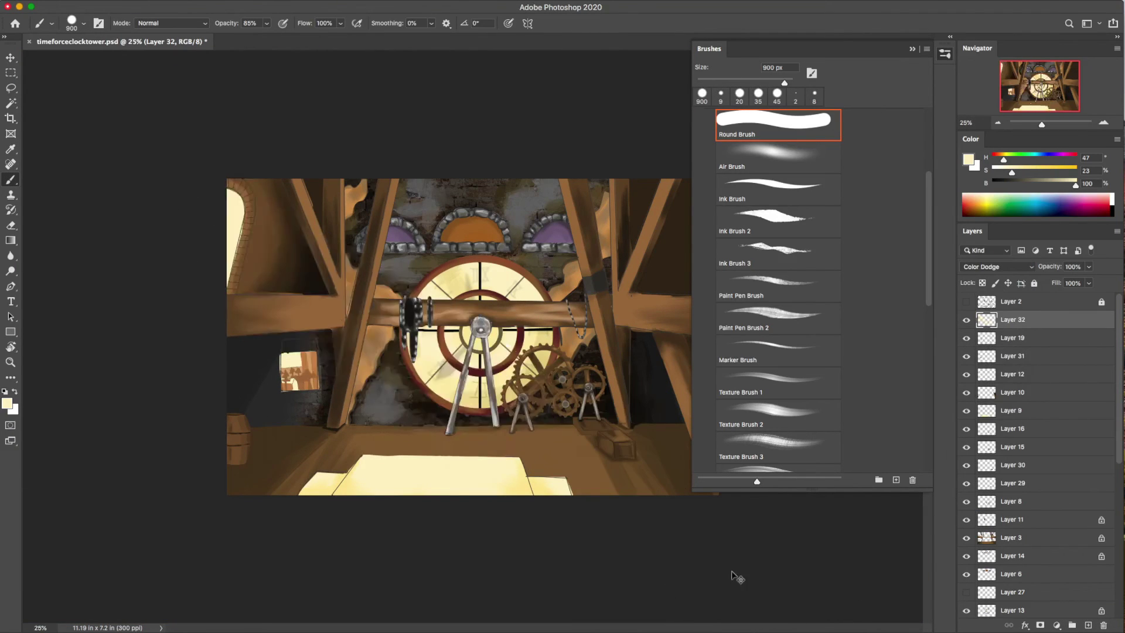
{"action": "left_click", "coordinate": [996, 266]}
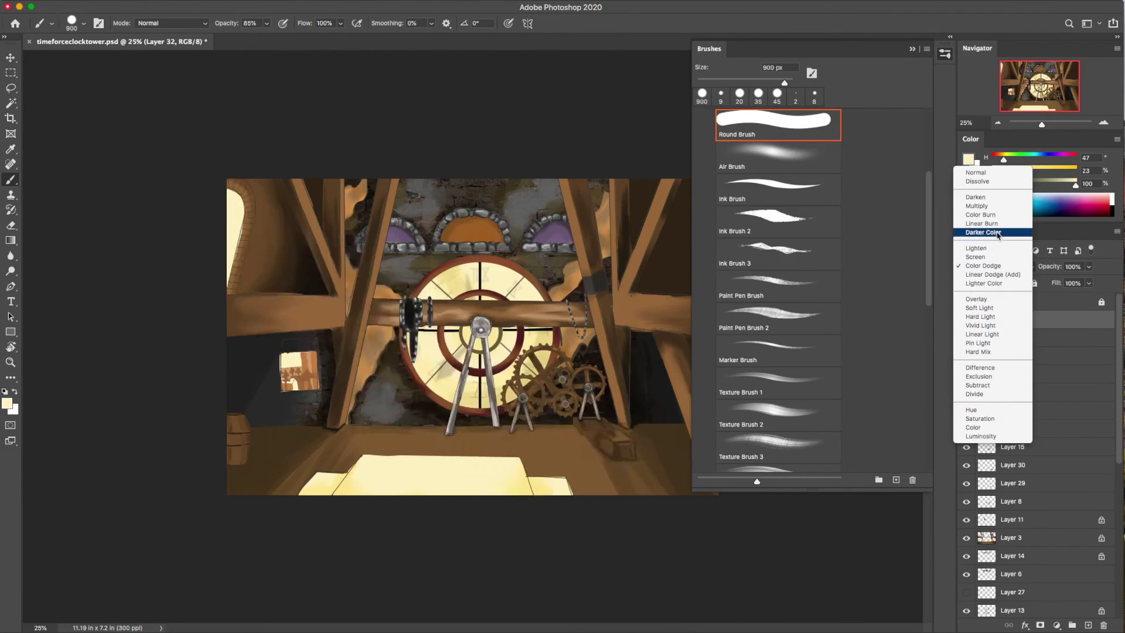
{"action": "left_click", "coordinate": [984, 265]}
Paint a bright diagonal beam at lower left on a new Soft Light layer.
{"action": "key", "text": "bracketleft"}
{"action": "key", "text": "bracketleft"}
{"action": "key", "text": "bracketleft"}
{"action": "left_click", "coordinate": [1088, 625]}
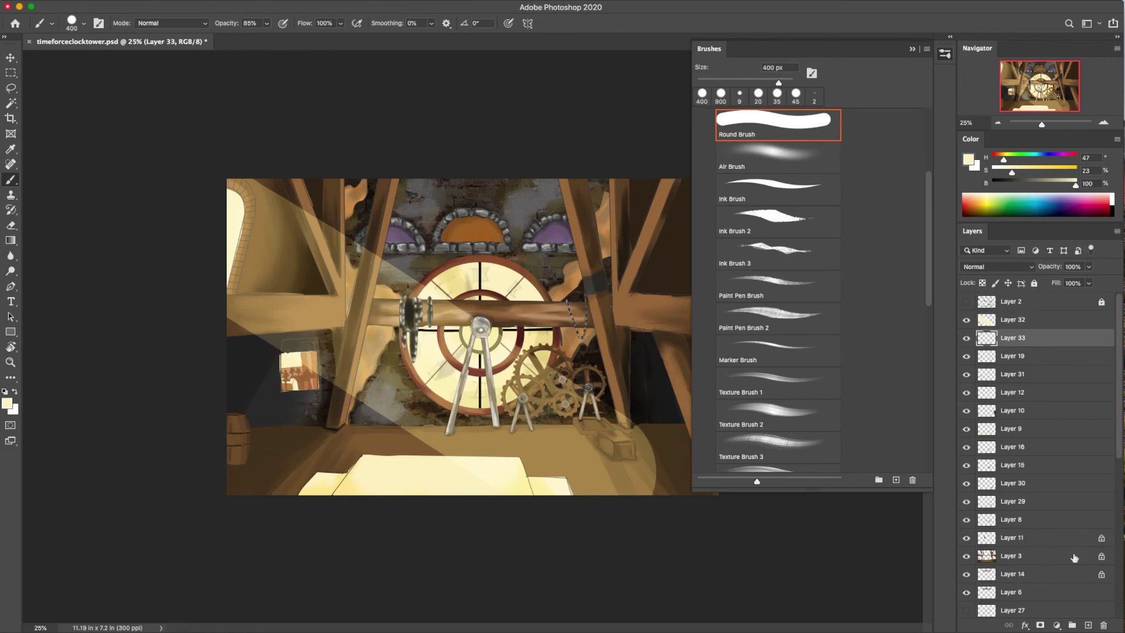
{"action": "left_click_drag", "start_coordinate": [252, 492], "coordinate": [302, 375]}
{"action": "key", "text": "ctrl+z"}
{"action": "key", "text": "bracketright"}
{"action": "left_click", "coordinate": [996, 267]}
{"action": "left_click", "coordinate": [990, 410]}
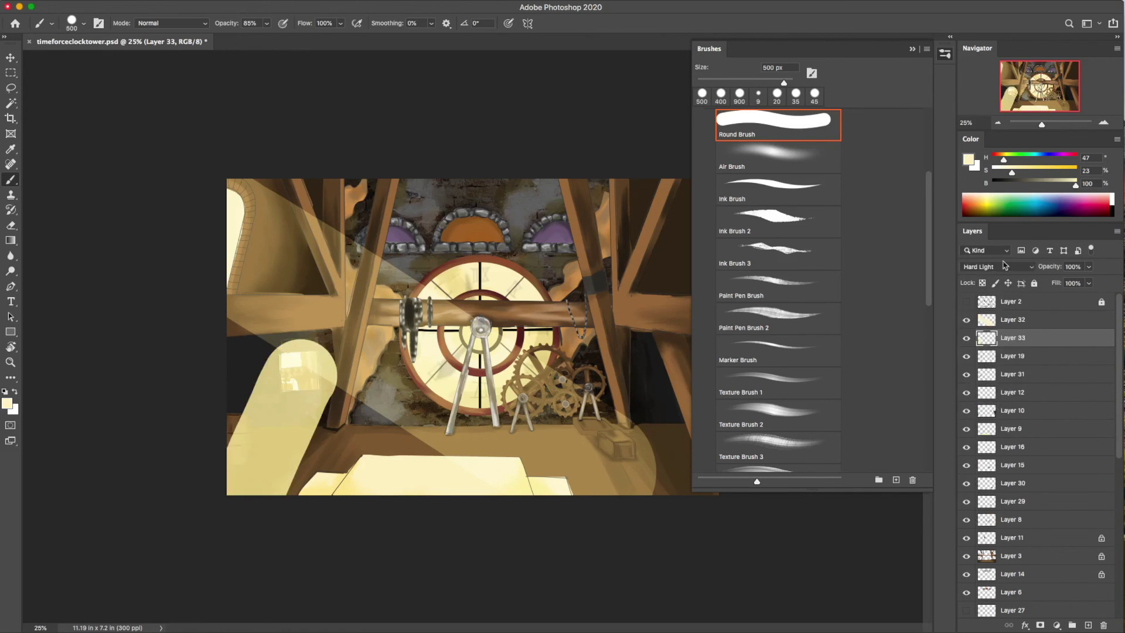
{"action": "left_click", "coordinate": [1005, 265]}
{"action": "left_click", "coordinate": [996, 257]}
Erase the lower-right light cone on Layer 32 and the haze left of the small window.
{"action": "key", "text": "e"}
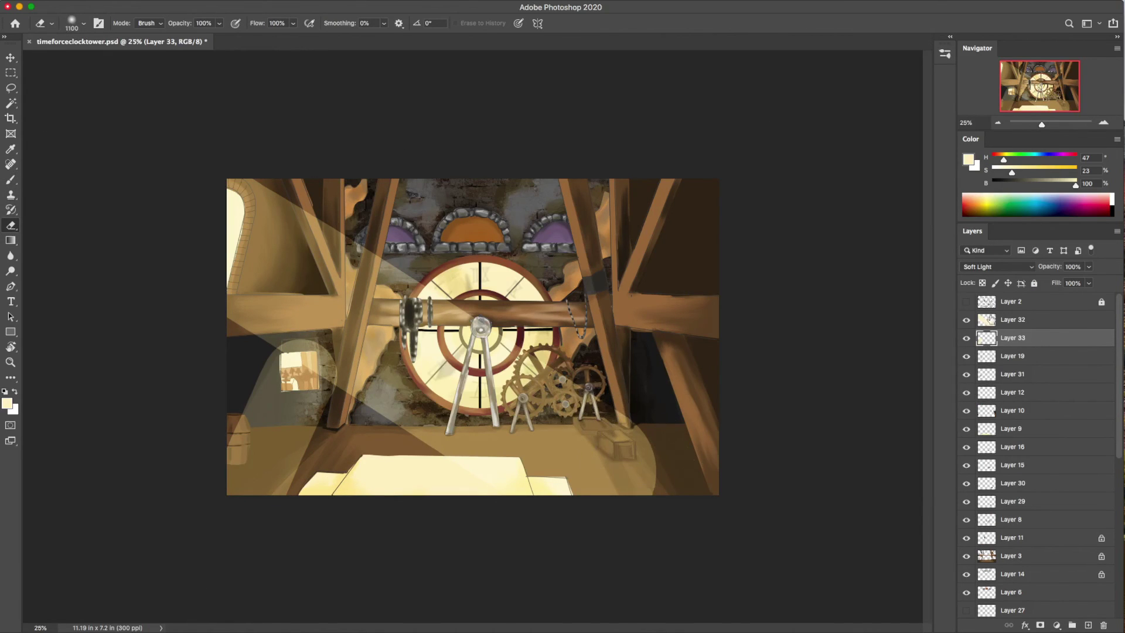
{"action": "left_click", "coordinate": [989, 320]}
{"action": "left_click_drag", "start_coordinate": [621, 434], "coordinate": [586, 469]}
{"action": "key", "text": "bracketleft"}
{"action": "key", "text": "bracketleft"}
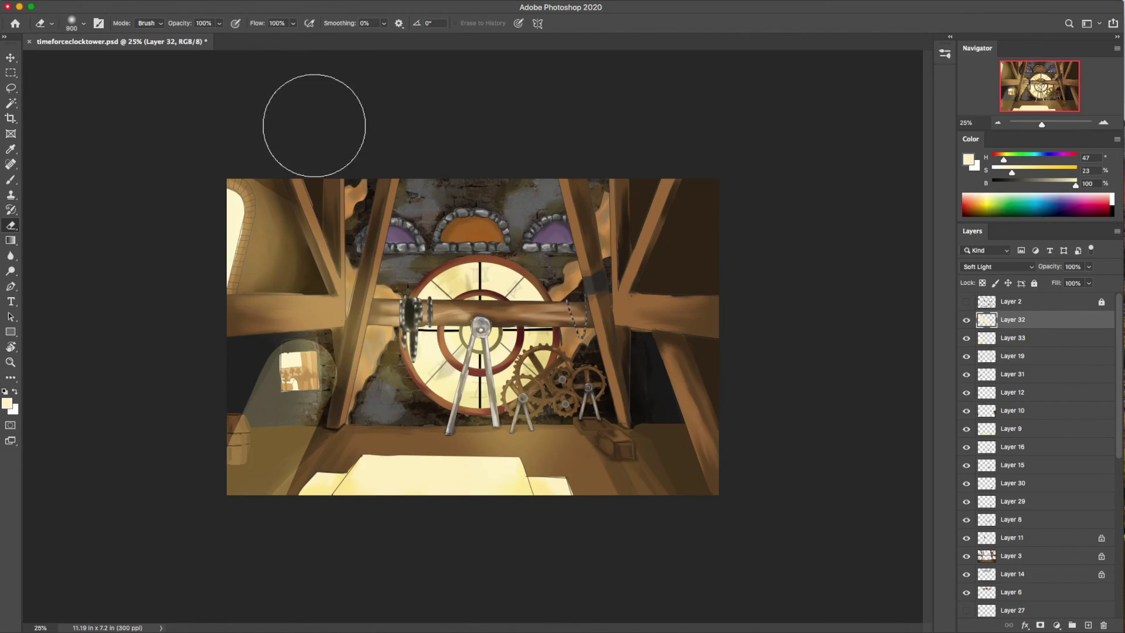
{"action": "key", "text": "alt+bracketleft"}
{"action": "key", "text": "bracketleft"}
{"action": "key", "text": "bracketleft"}
{"action": "key", "text": "bracketleft"}
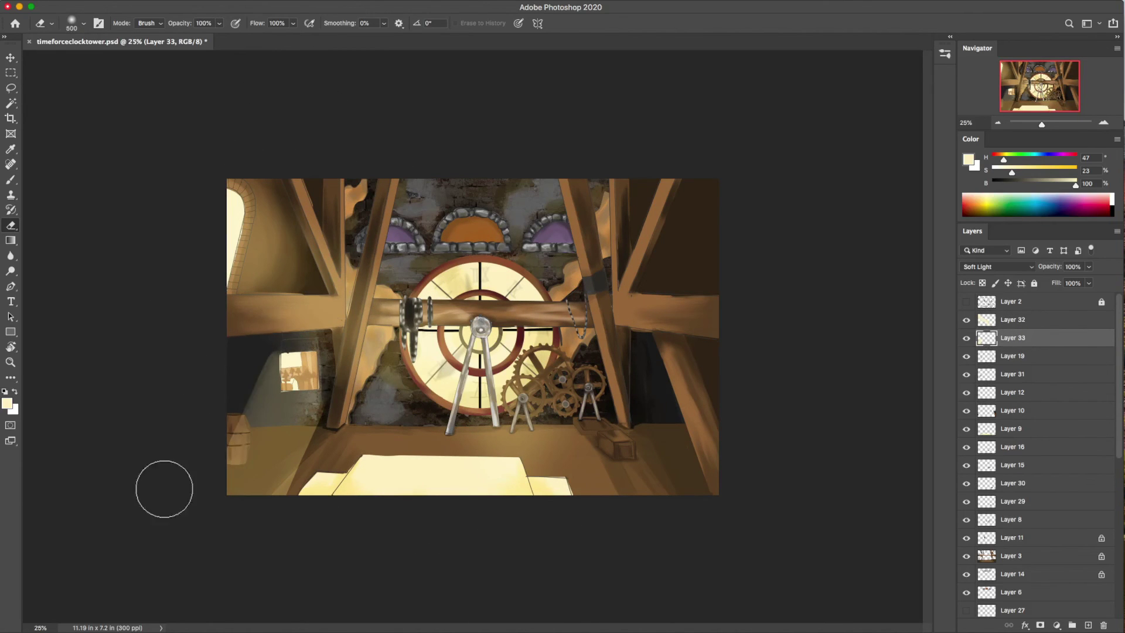
{"action": "left_click_drag", "start_coordinate": [196, 411], "coordinate": [305, 433]}
Adjust the eraser to a smaller size of about 175 with higher opacity.
{"action": "key", "text": "4"}
{"action": "key", "text": "9"}
{"action": "key", "text": "bracketright"}
{"action": "key", "text": "bracketright"}
{"action": "key", "text": "bracketright"}
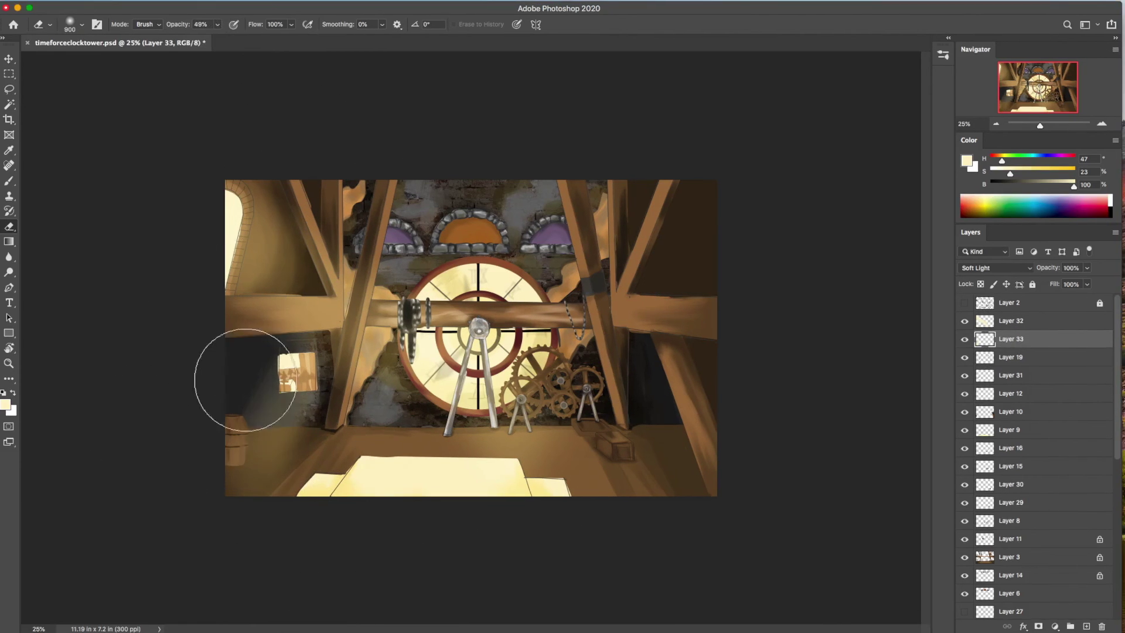
{"action": "key", "text": "7"}
{"action": "key", "text": "4"}
{"action": "key", "text": "bracketleft"}
{"action": "key", "text": "bracketleft"}
{"action": "key", "text": "bracketleft"}
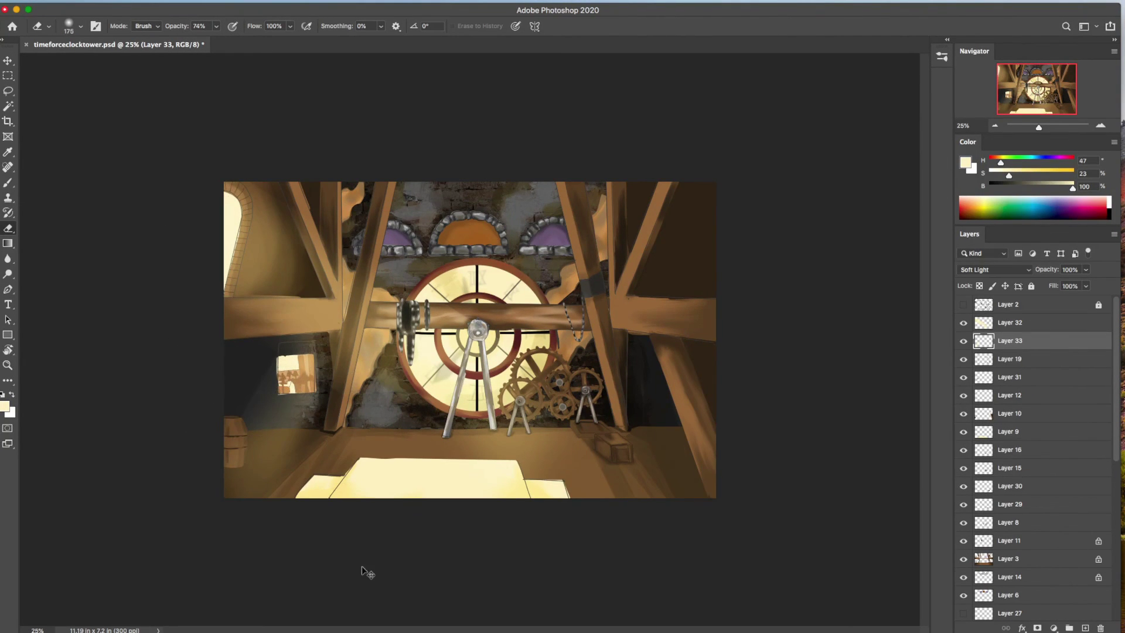
{"action": "key", "text": "ctrl+plus"}
{"action": "key", "text": "ctrl+minus"}
Paint a soft-light cream glow over the clock face on a new layer and erase the excess.
{"action": "key", "text": "ctrl+shift+alt+n"}
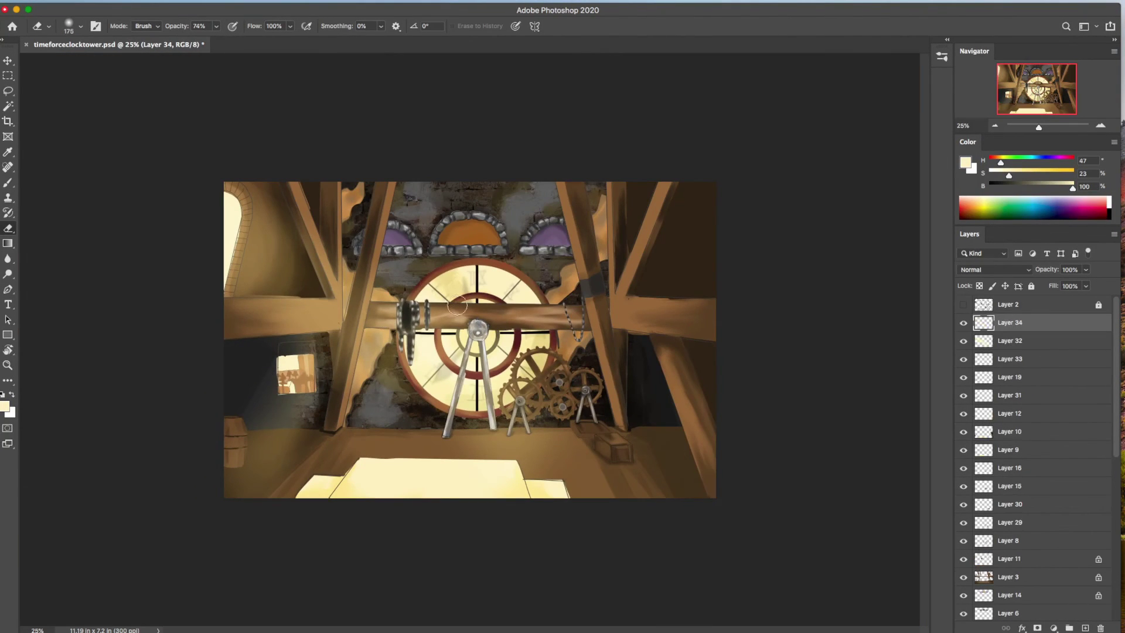
{"action": "key", "text": "b"}
{"action": "left_click", "coordinate": [480, 337]}
{"action": "key", "text": "shift+alt+f"}
{"action": "key", "text": "e"}
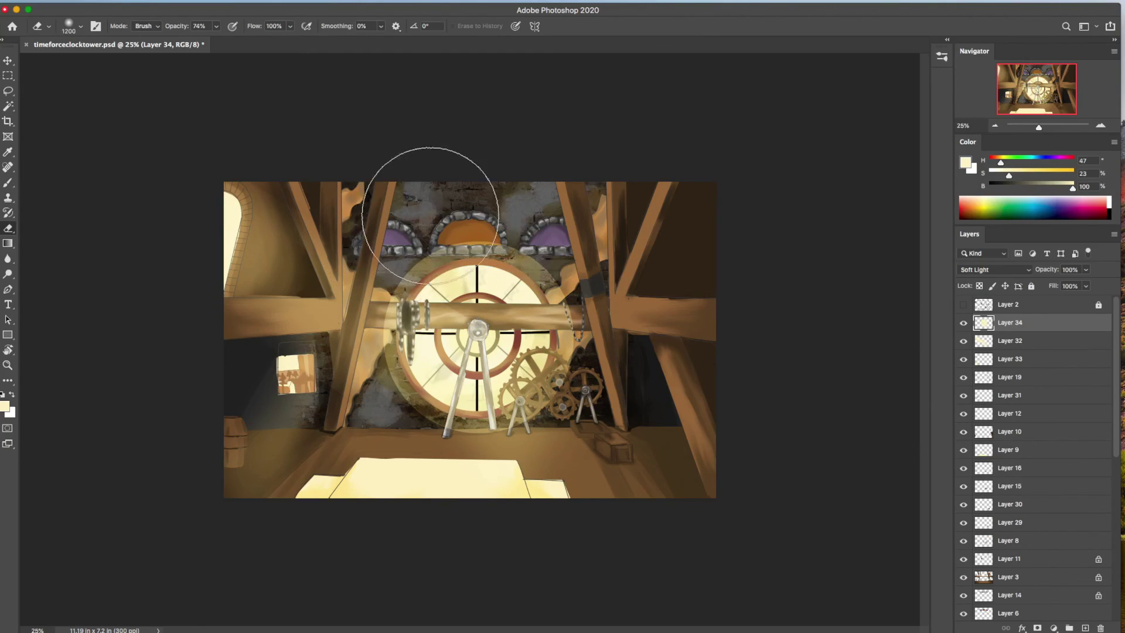
{"action": "mouse_move", "coordinate": [428, 188]}
{"action": "left_mouse_down"}
{"action": "mouse_move", "coordinate": [578, 490]}
{"action": "mouse_move", "coordinate": [364, 188]}
{"action": "mouse_move", "coordinate": [589, 332]}
{"action": "left_mouse_up"}
Sample a dark brown from the painting and make Layer 4 the active layer.
{"action": "key", "text": "ctrl+minus"}
{"action": "key", "text": "ctrl+minus"}
{"action": "key", "text": "ctrl+minus"}
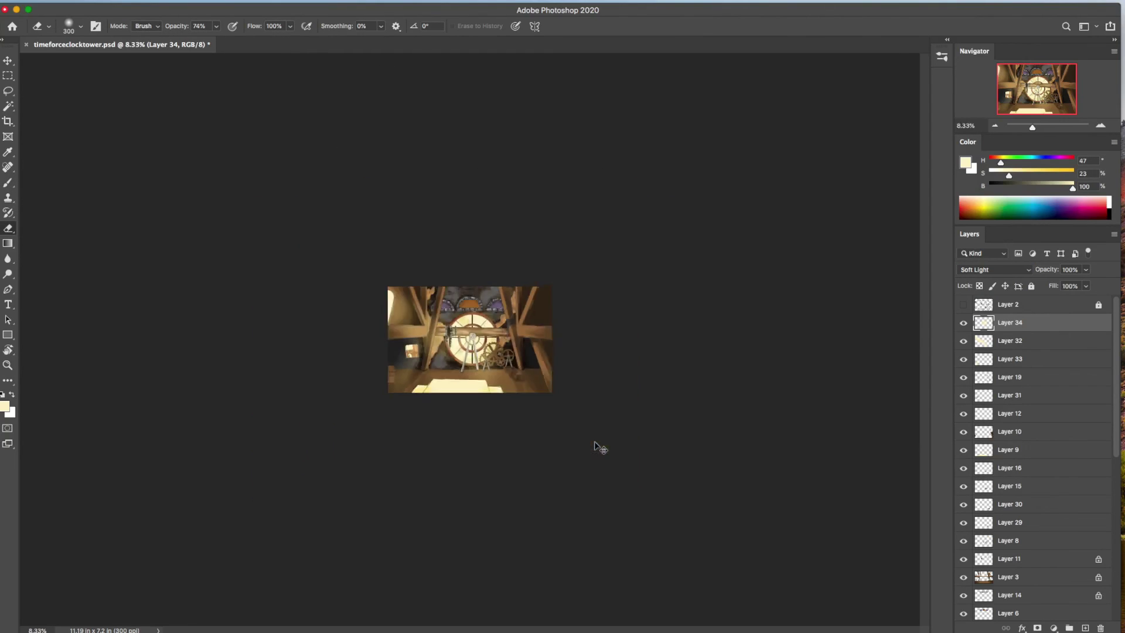
{"action": "key", "text": "ctrl+plus"}
{"action": "key", "text": "ctrl+plus"}
{"action": "key", "text": "ctrl+plus"}
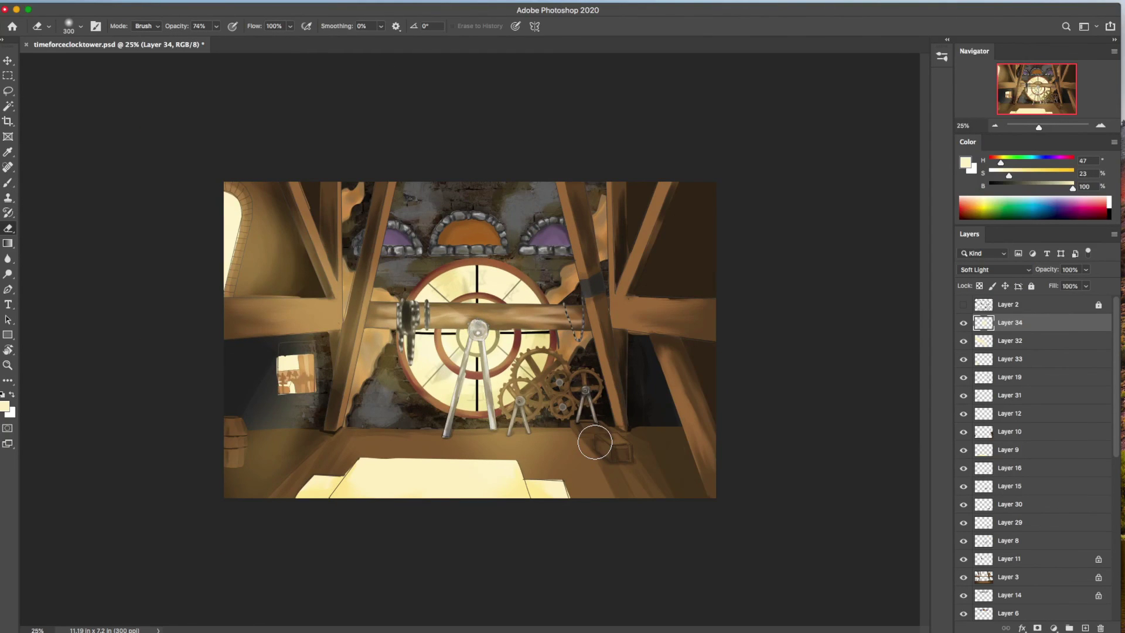
{"action": "key", "text": "b"}
{"action": "left_click", "coordinate": [687, 281], "text": "alt"}
{"action": "scroll", "coordinate": [1032, 469], "scroll_direction": "down", "scroll_amount": 5}
{"action": "left_click", "coordinate": [1009, 504]}
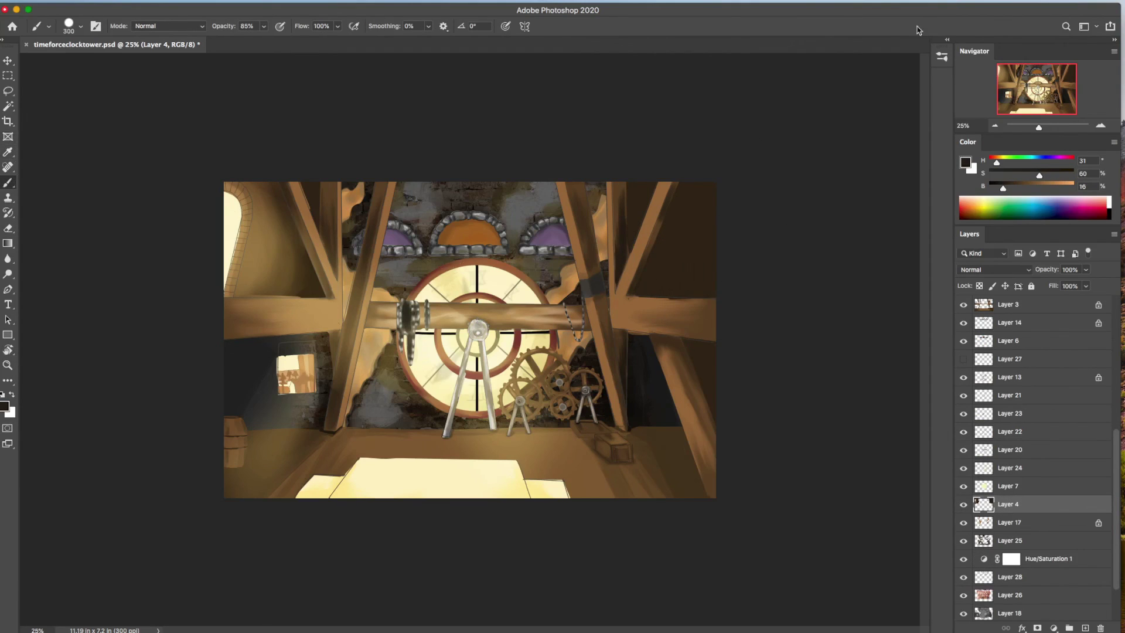
Paint an even darker brown over the shadowy upper-right corner of the room.
{"action": "left_click", "coordinate": [710, 184], "text": "alt"}
{"action": "left_click_drag", "start_coordinate": [710, 185], "coordinate": [706, 275]}
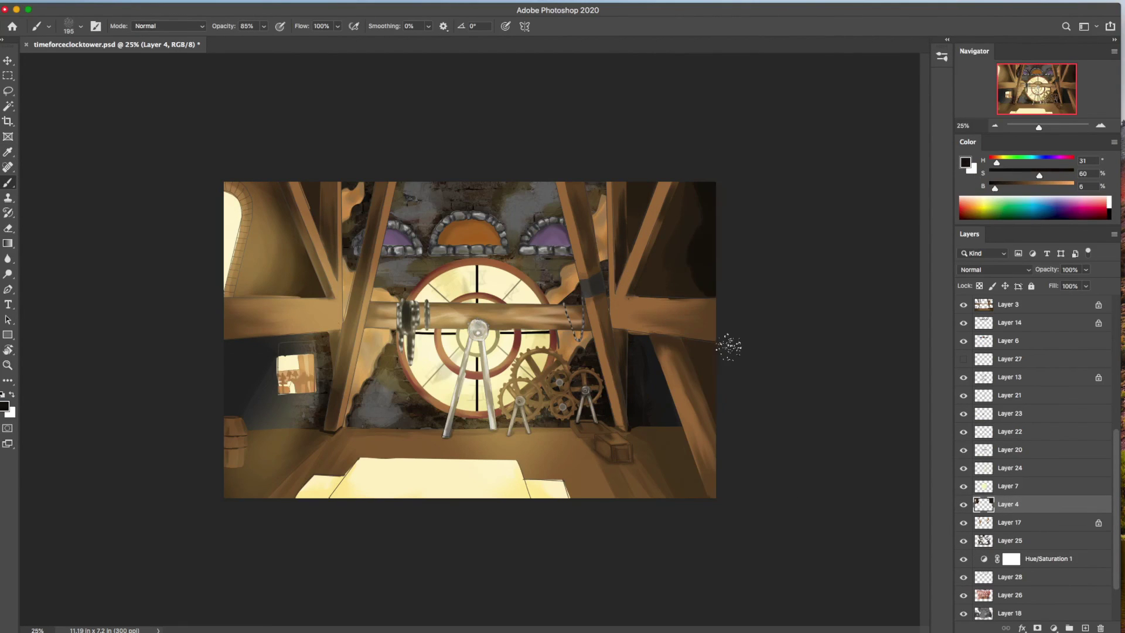
{"action": "right_click", "coordinate": [12, 182]}
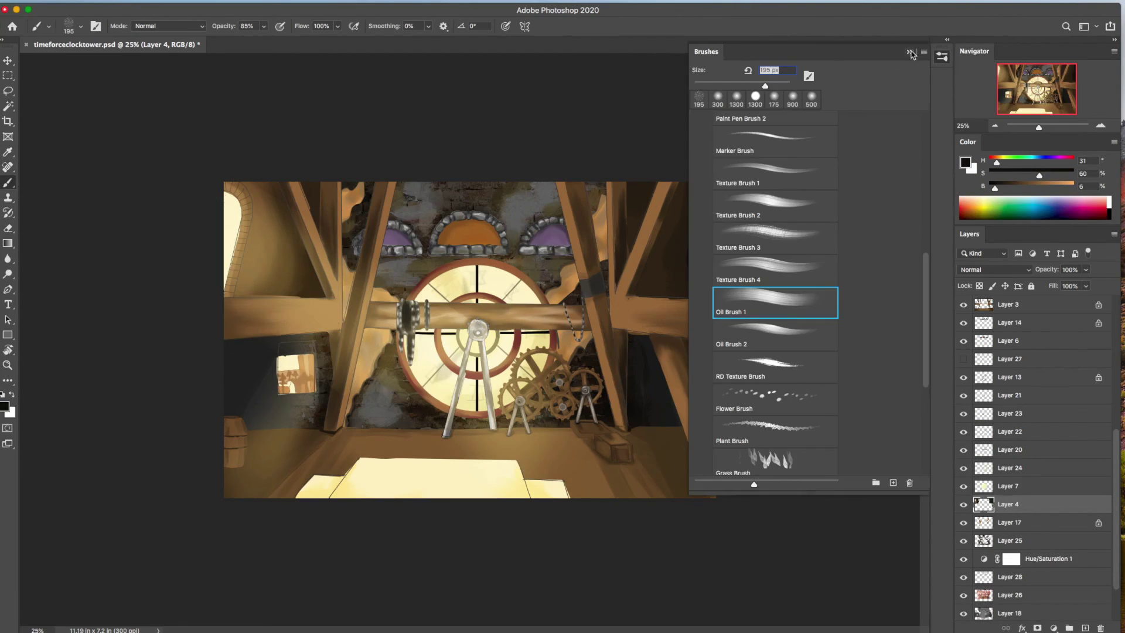
{"action": "left_click", "coordinate": [62, 221]}
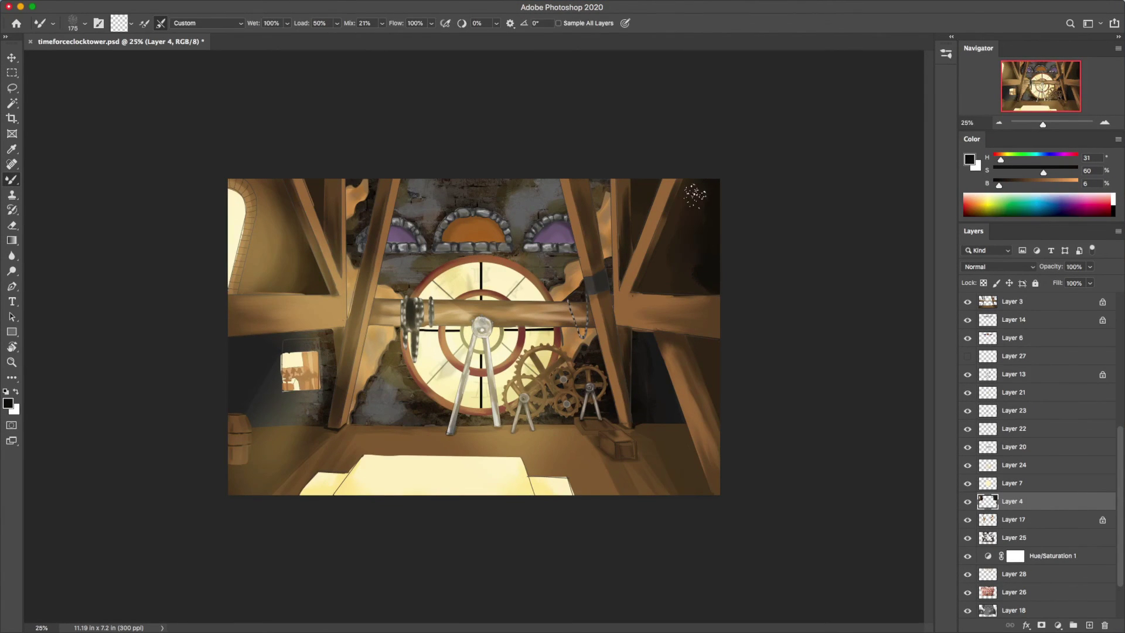
{"action": "left_click", "coordinate": [712, 188], "text": "super"}
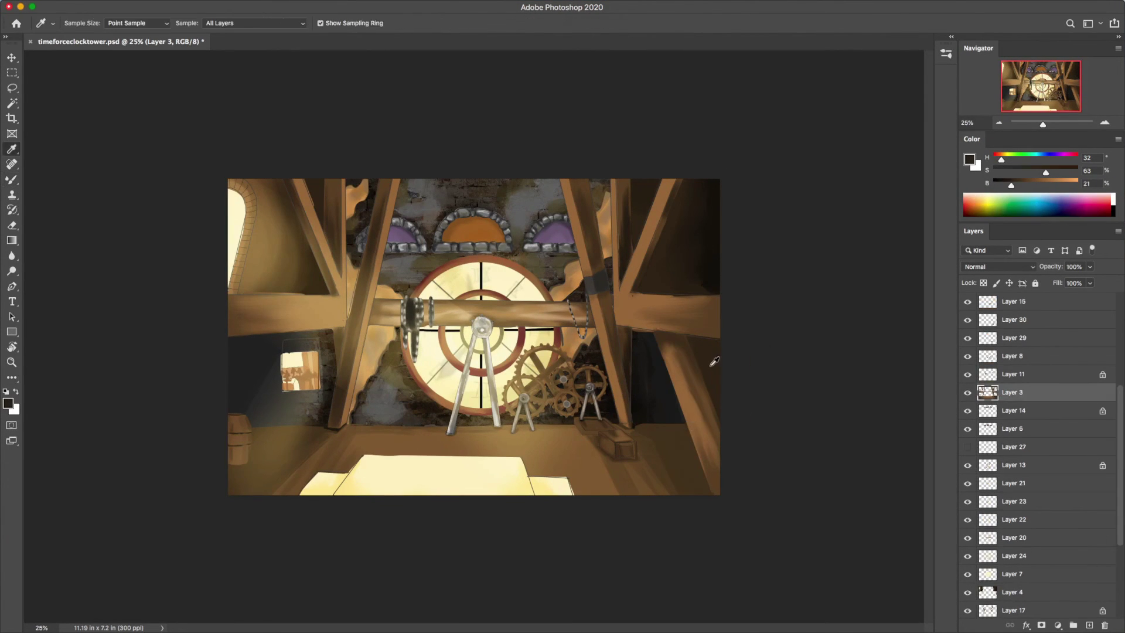
Make Layer 3 active and cycle between painting, blending and erasing brushes.
{"action": "left_click", "coordinate": [1002, 186]}
{"action": "key", "text": "shift+b"}
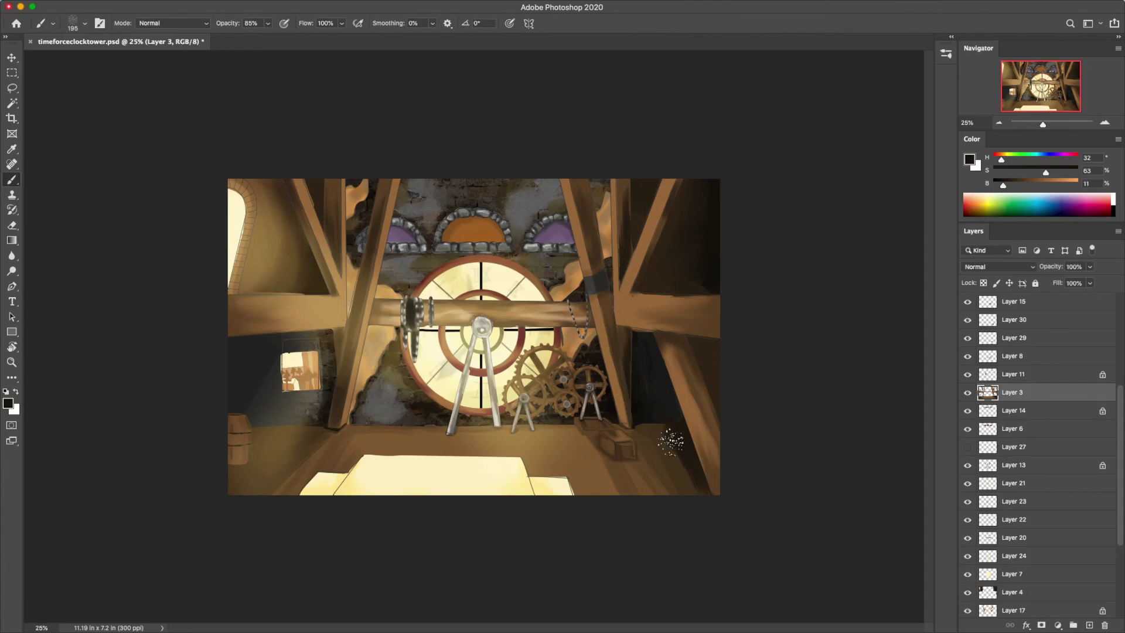
{"action": "key", "text": "shift+b"}
{"action": "key", "text": "e"}
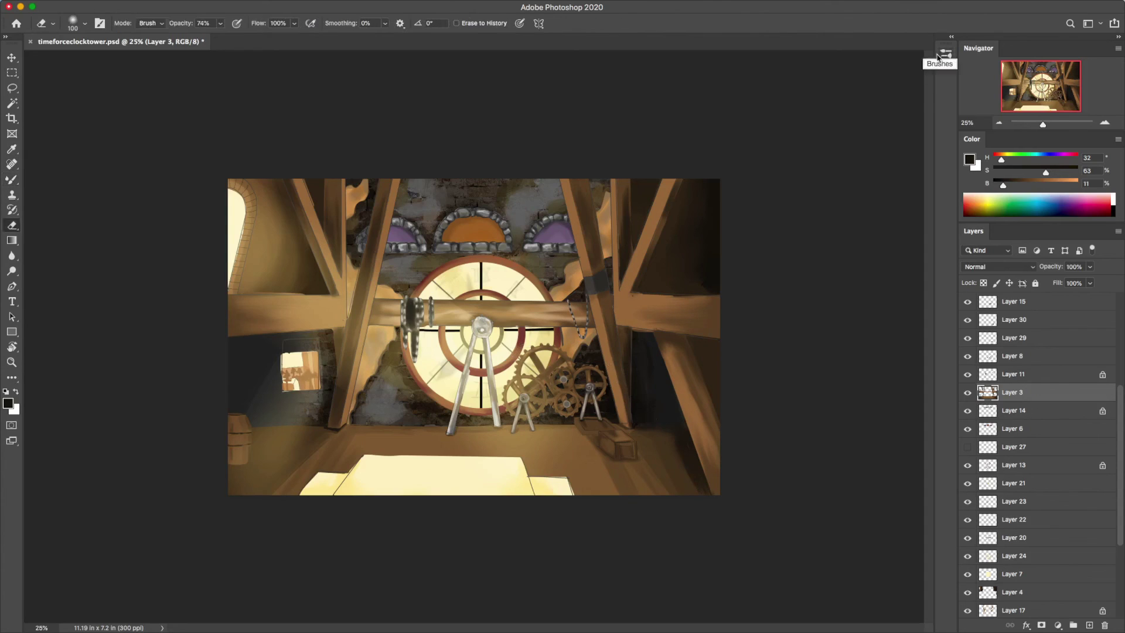
{"action": "left_click", "coordinate": [946, 53]}
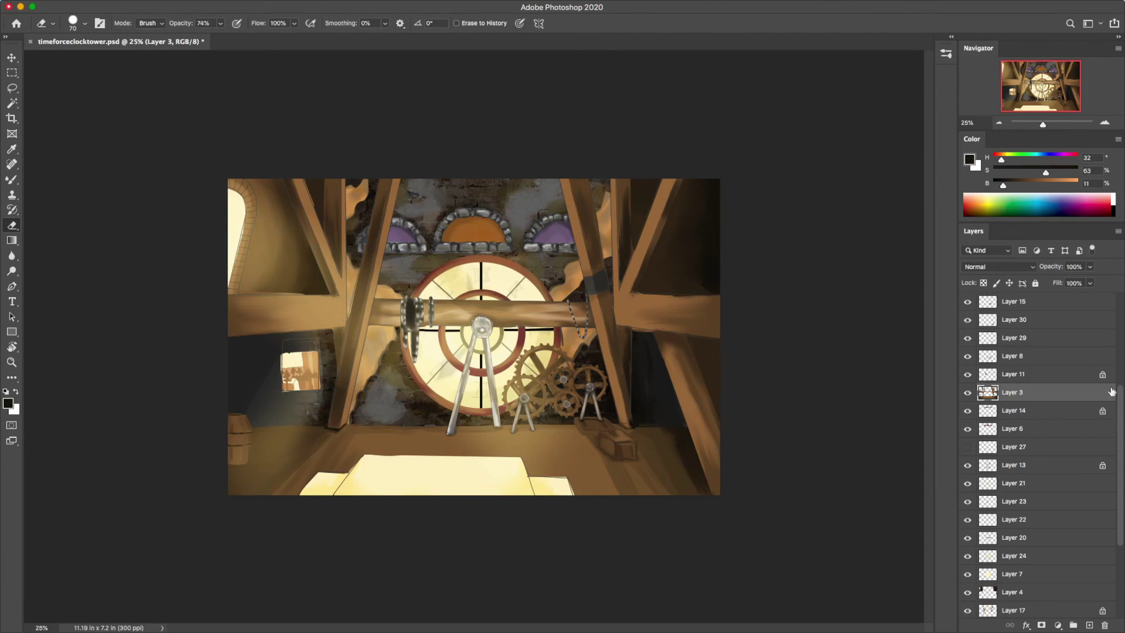
Make Layer 18 with the dark side walls active with the blending brush, zoomed in.
{"action": "scroll", "coordinate": [972, 429], "scroll_direction": "up", "scroll_amount": 5}
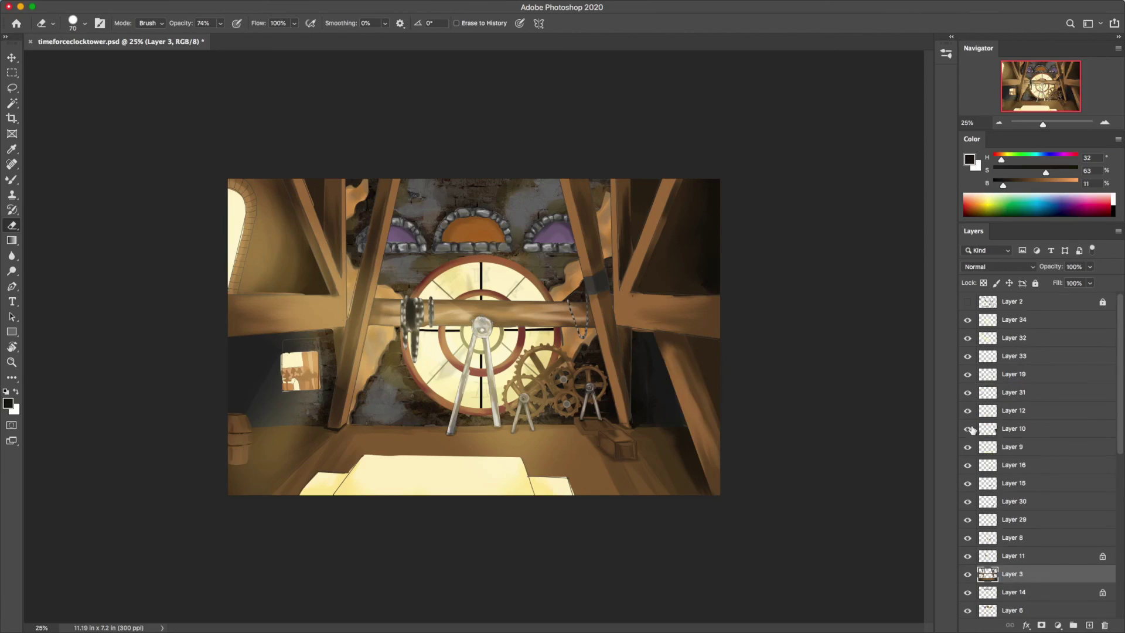
{"action": "scroll", "coordinate": [973, 429], "scroll_direction": "down", "scroll_amount": 3}
{"action": "scroll", "coordinate": [985, 468], "scroll_direction": "down", "scroll_amount": 3}
{"action": "scroll", "coordinate": [996, 504], "scroll_direction": "down", "scroll_amount": 3}
{"action": "left_click", "coordinate": [1017, 555]}
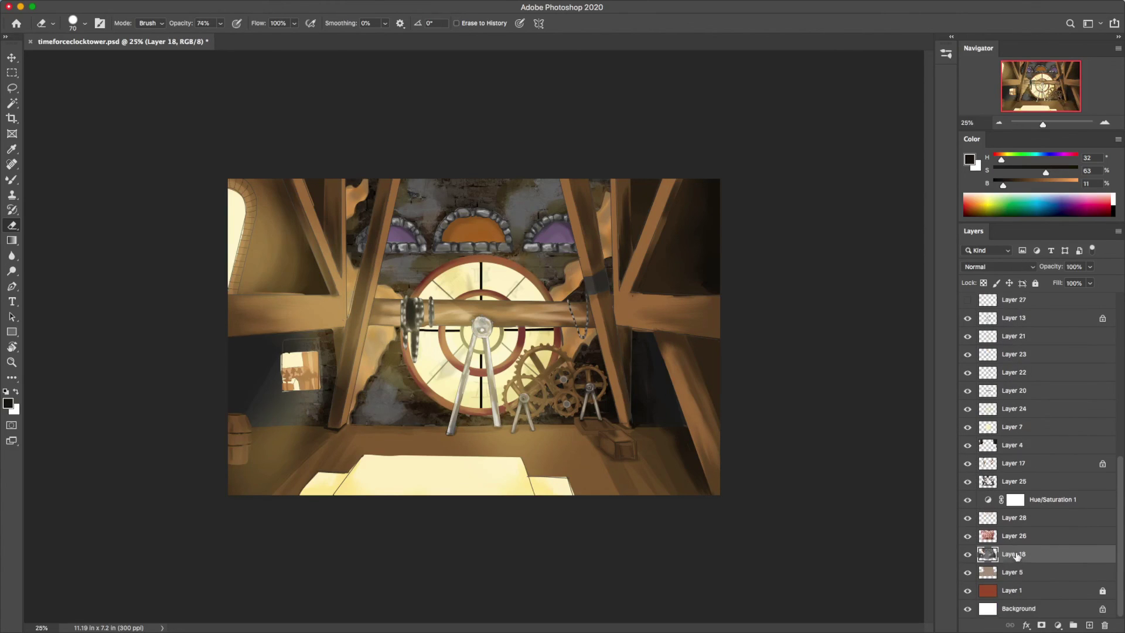
{"action": "key", "text": "b"}
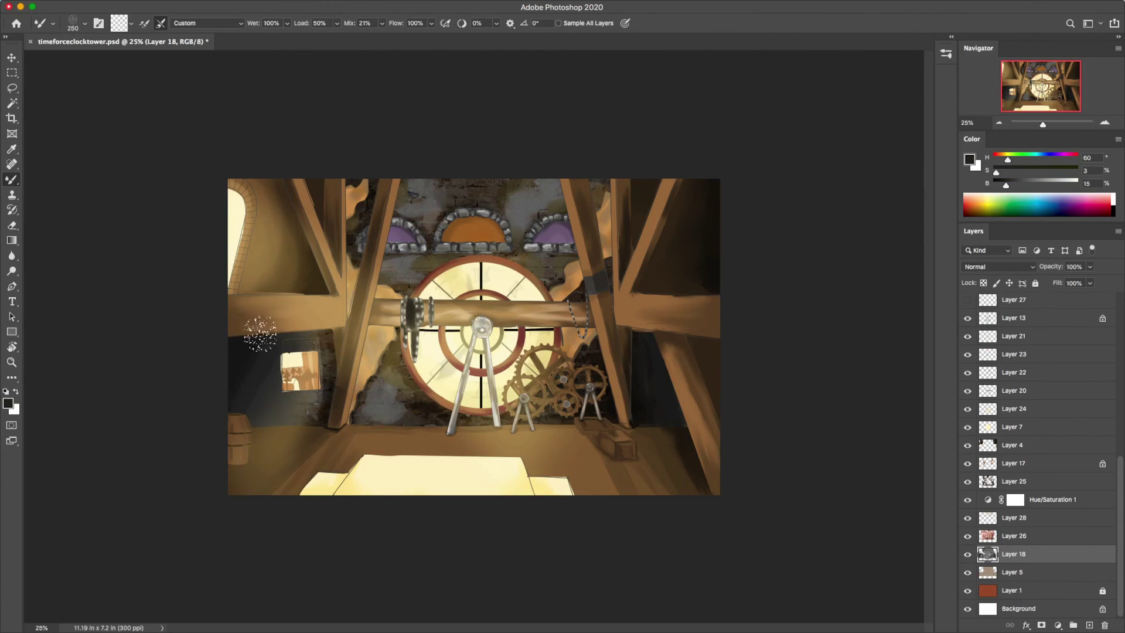
{"action": "key", "text": "super+plus"}
{"action": "key", "text": "super+plus"}
On a new layer above Layer 6, lasso the three arches and paint crossed plaid stripes.
{"action": "key", "text": "shift+b"}
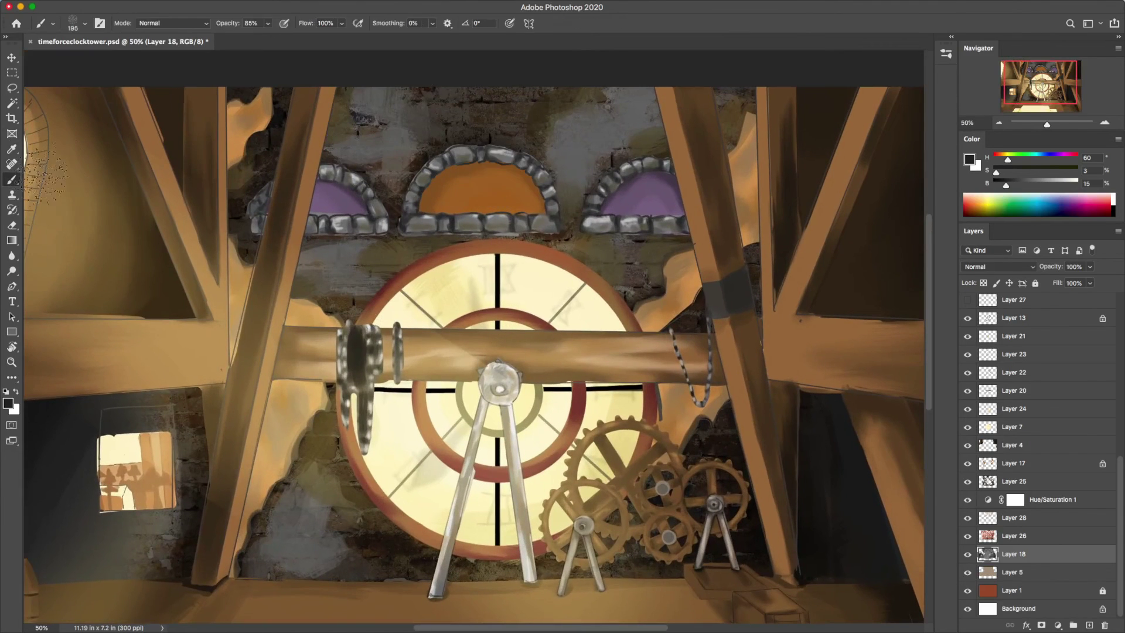
{"action": "left_click", "coordinate": [373, 410], "text": "alt"}
{"action": "right_click", "coordinate": [373, 409], "text": "ctrl+alt"}
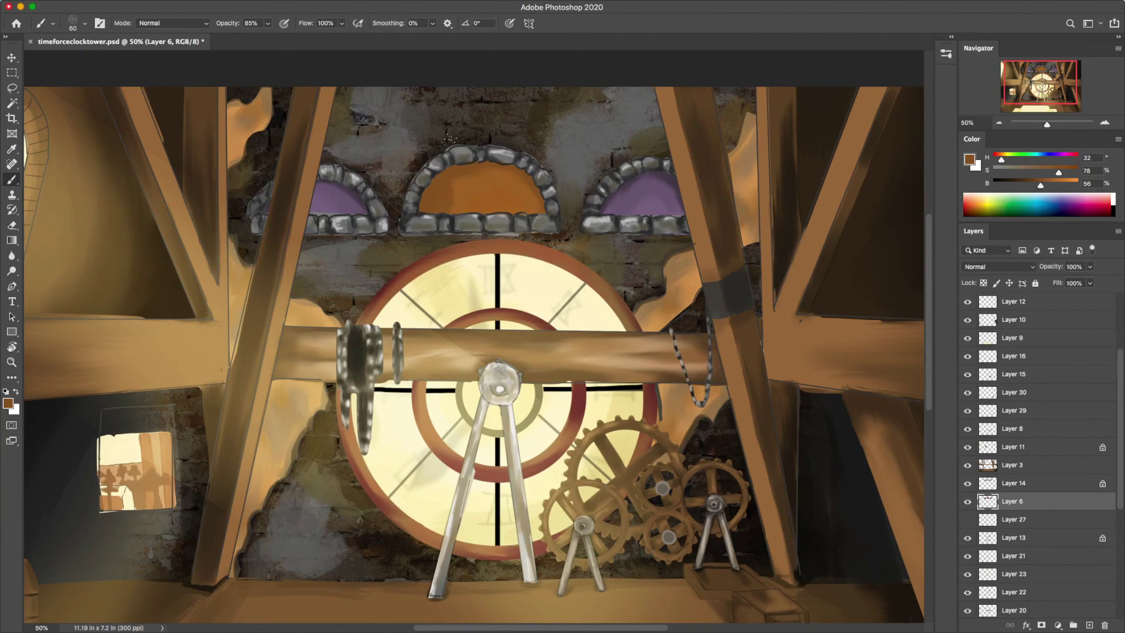
{"action": "key", "text": "super+shift+alt+n"}
{"action": "left_click_drag", "start_coordinate": [445, 170], "coordinate": [446, 214]}
{"action": "left_click_drag", "start_coordinate": [484, 164], "coordinate": [483, 214]}
{"action": "left_click_drag", "start_coordinate": [527, 170], "coordinate": [527, 214]}
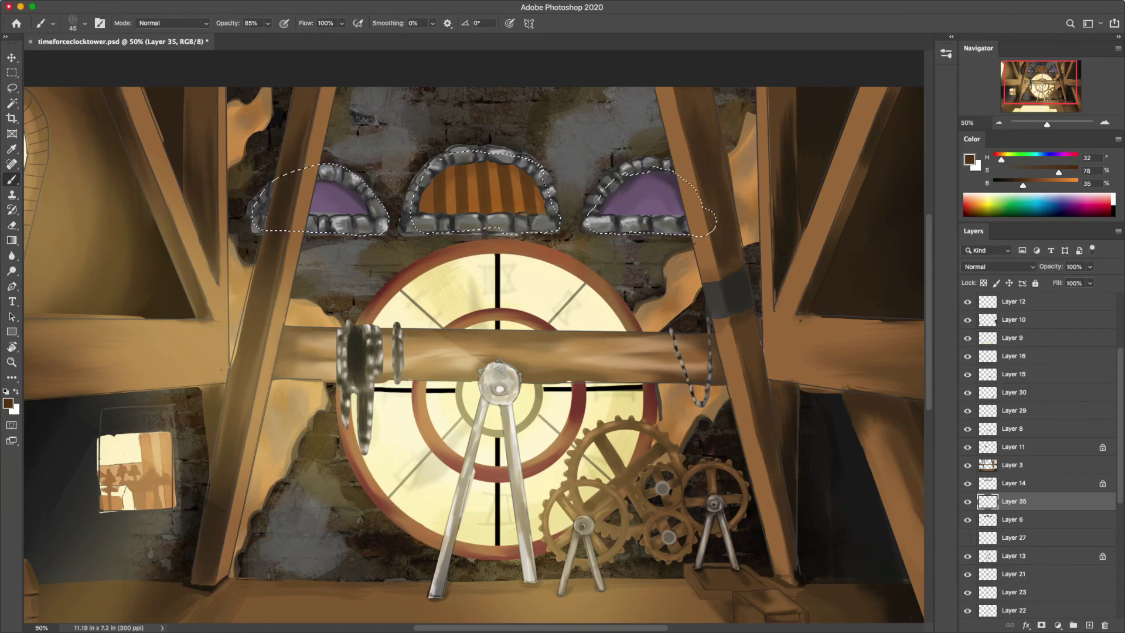
{"action": "left_click_drag", "start_coordinate": [420, 201], "coordinate": [545, 200]}
{"action": "left_click_drag", "start_coordinate": [443, 178], "coordinate": [539, 179]}
Fade the stripes layer to 24% opacity and sample a side window's dark purple.
{"action": "left_click", "coordinate": [1090, 283]}
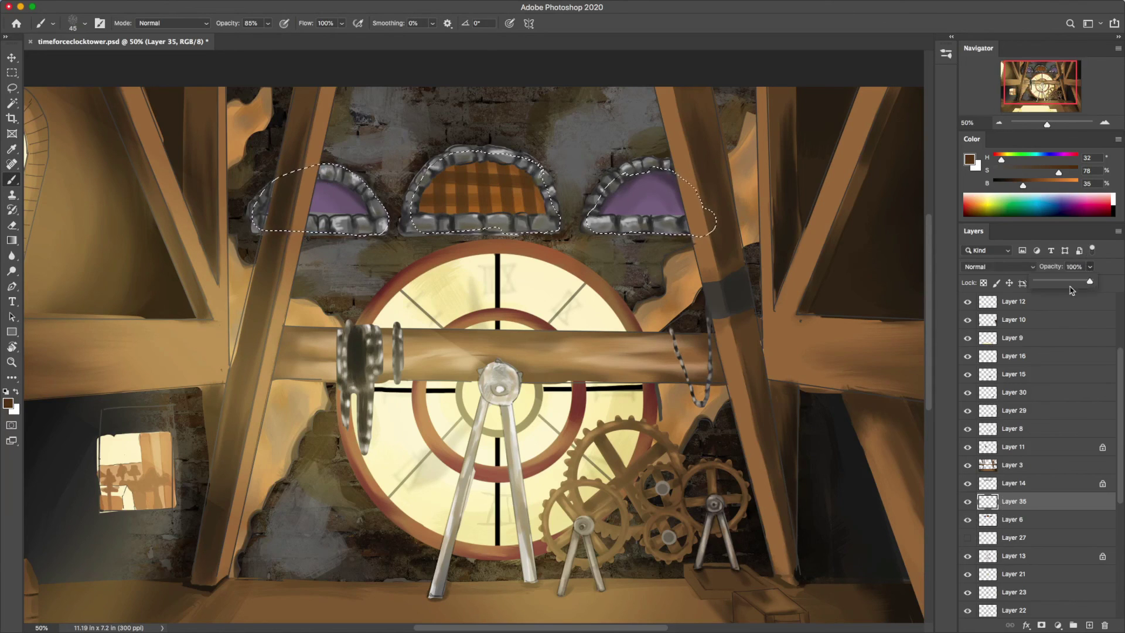
{"action": "left_click_drag", "start_coordinate": [1071, 290], "coordinate": [1050, 280]}
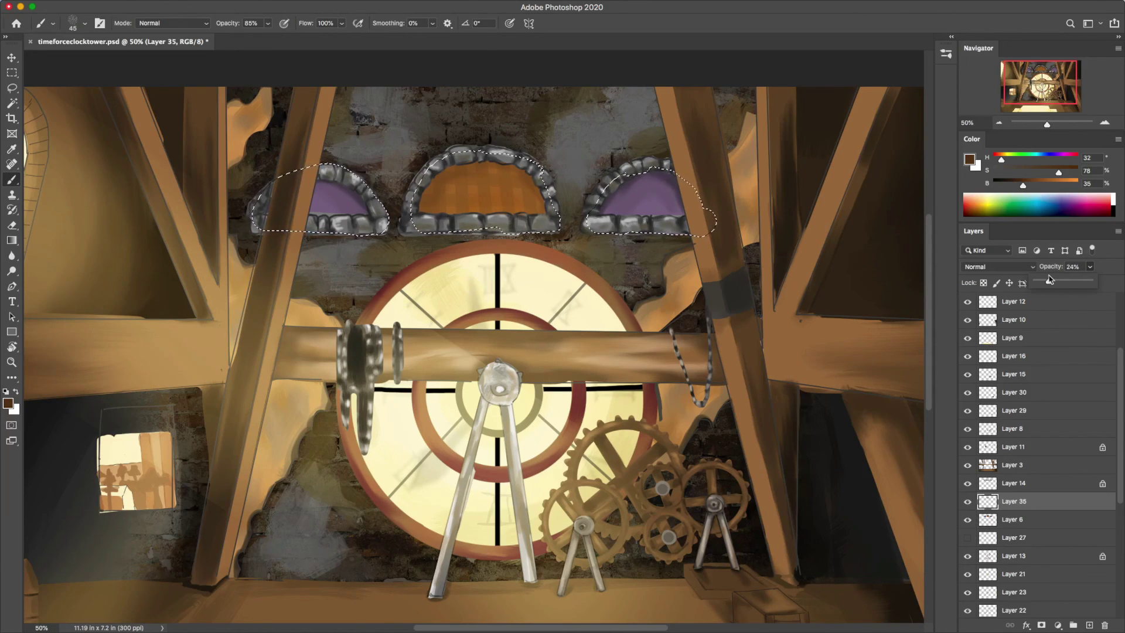
{"action": "key", "text": "e"}
{"action": "left_click", "coordinate": [946, 54]}
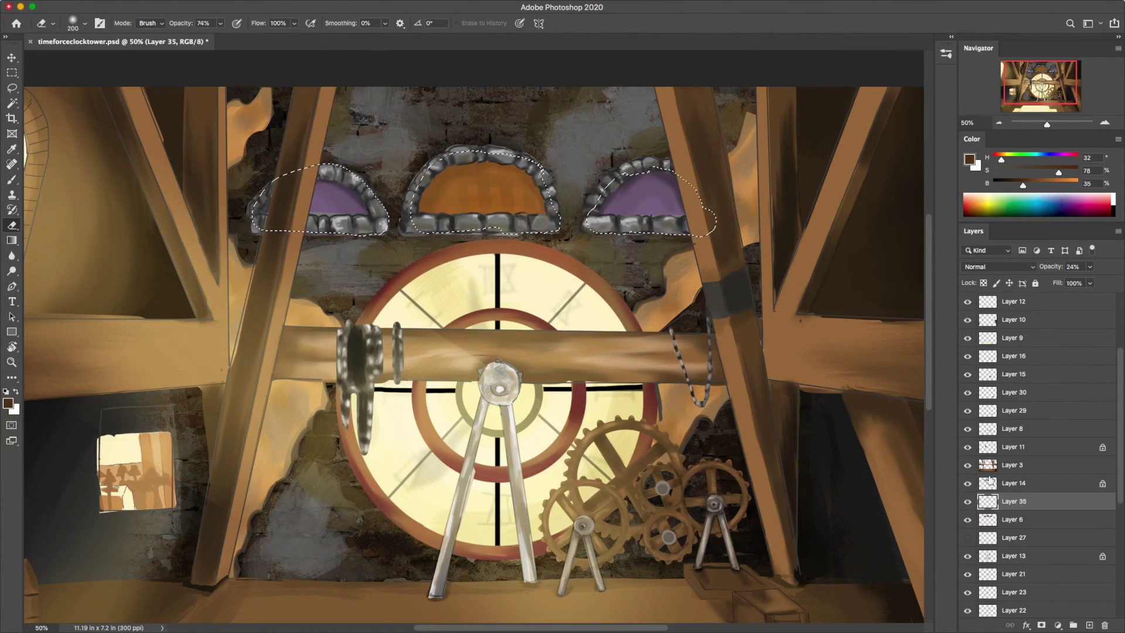
{"action": "key", "text": "b"}
{"action": "left_click", "coordinate": [656, 205], "text": "alt"}
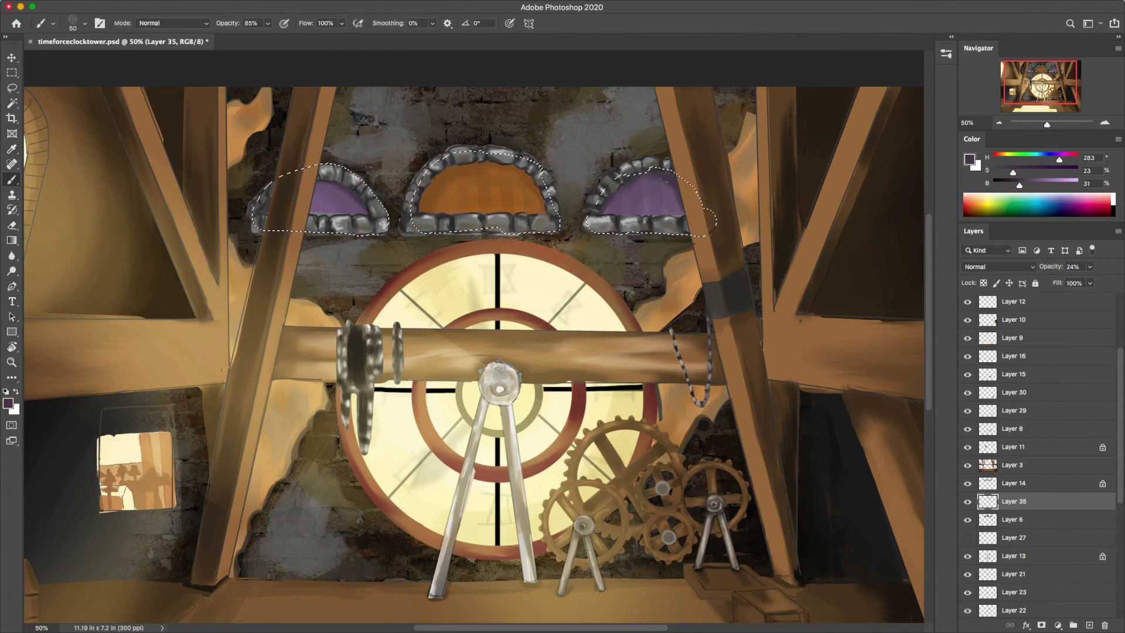
{"action": "left_click", "coordinate": [13, 225]}
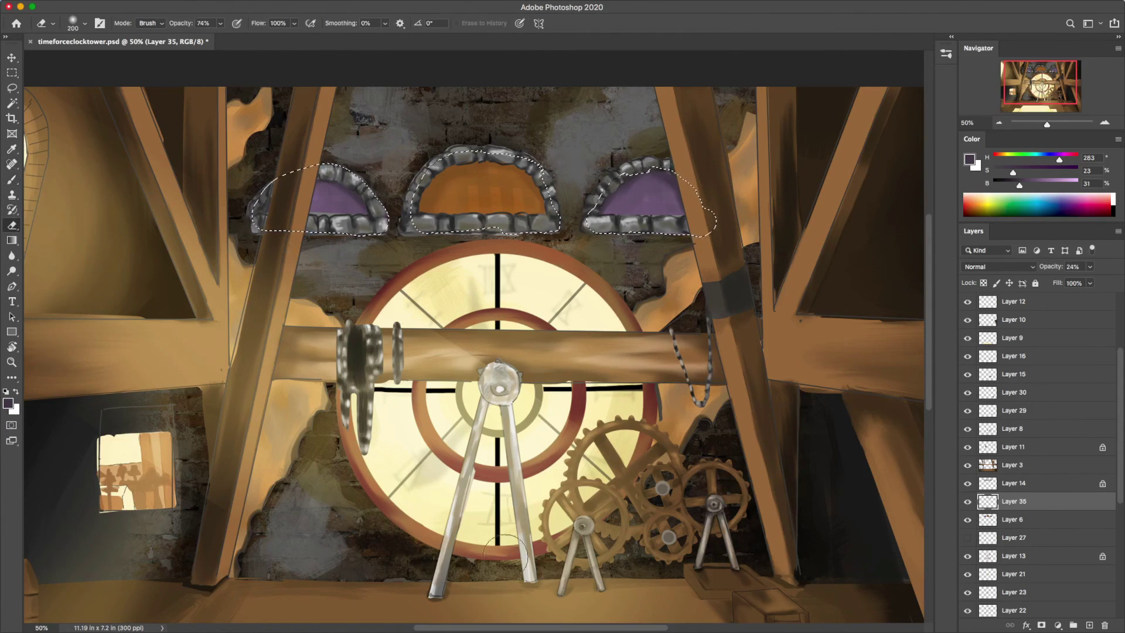
Deselect, set new Layer 36 to Color Dodge, and sample the left arch's purple for the glow.
{"action": "key", "text": "ctrl+d"}
{"action": "left_click", "coordinate": [1089, 625]}
{"action": "left_click", "coordinate": [996, 267]}
{"action": "left_click", "coordinate": [996, 267]}
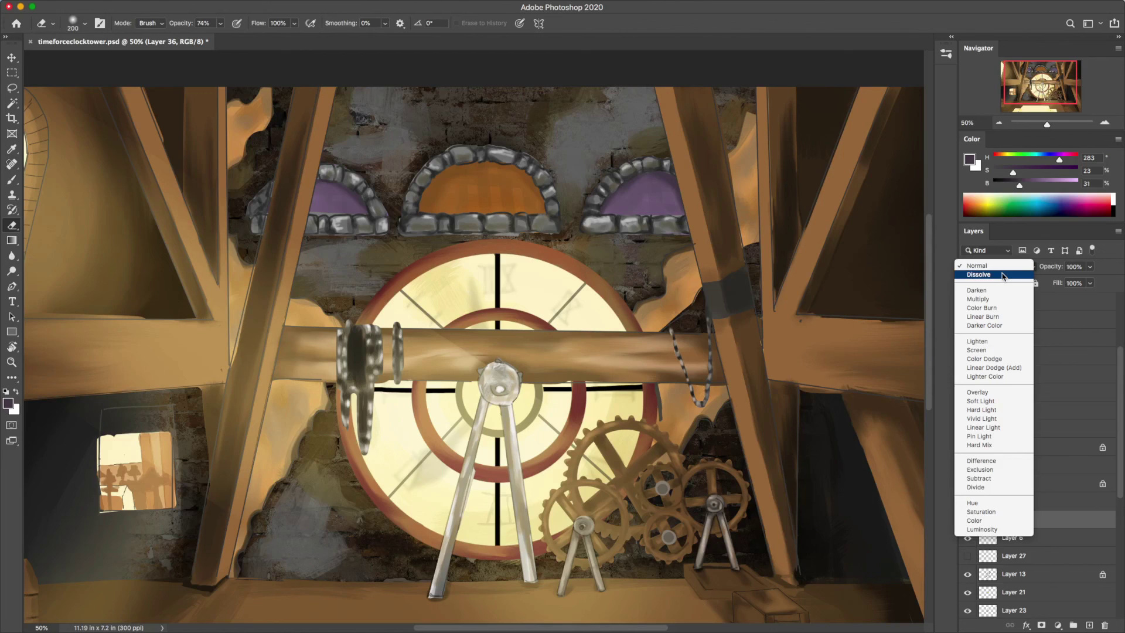
{"action": "left_click", "coordinate": [1000, 359]}
{"action": "key", "text": "b"}
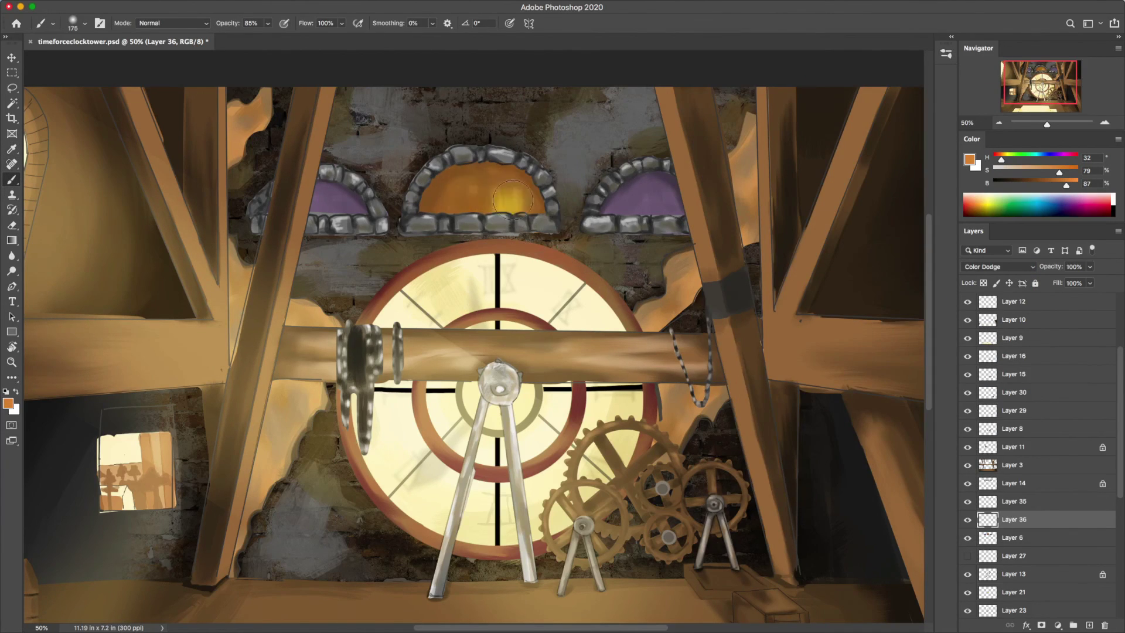
{"action": "key", "text": "ctrl+minus"}
{"action": "left_click", "coordinate": [603, 182], "text": "alt"}
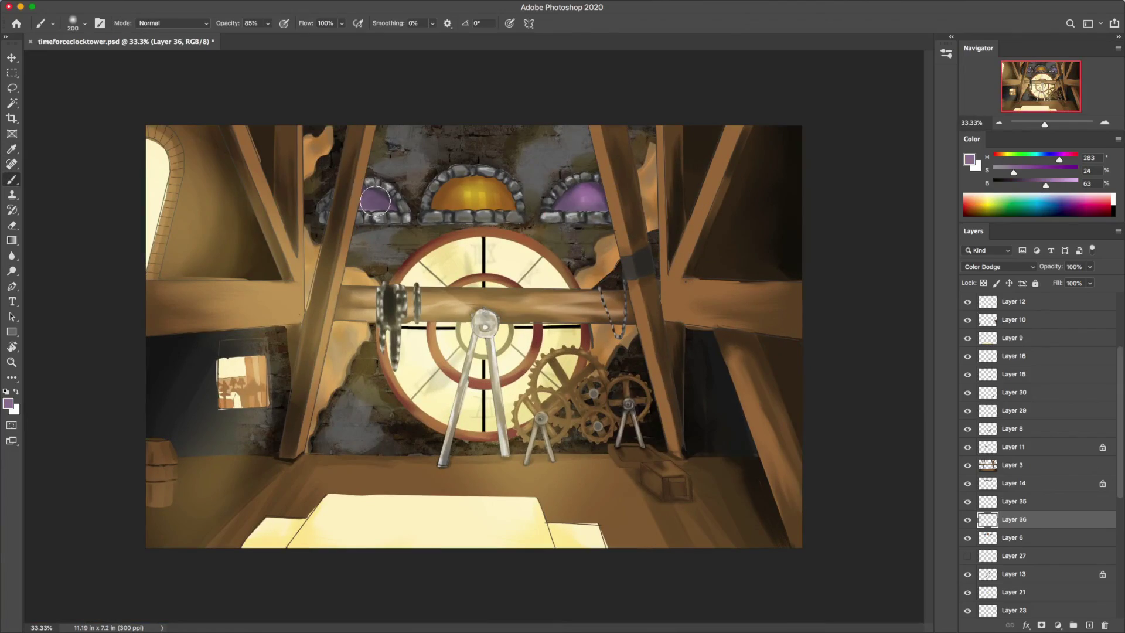